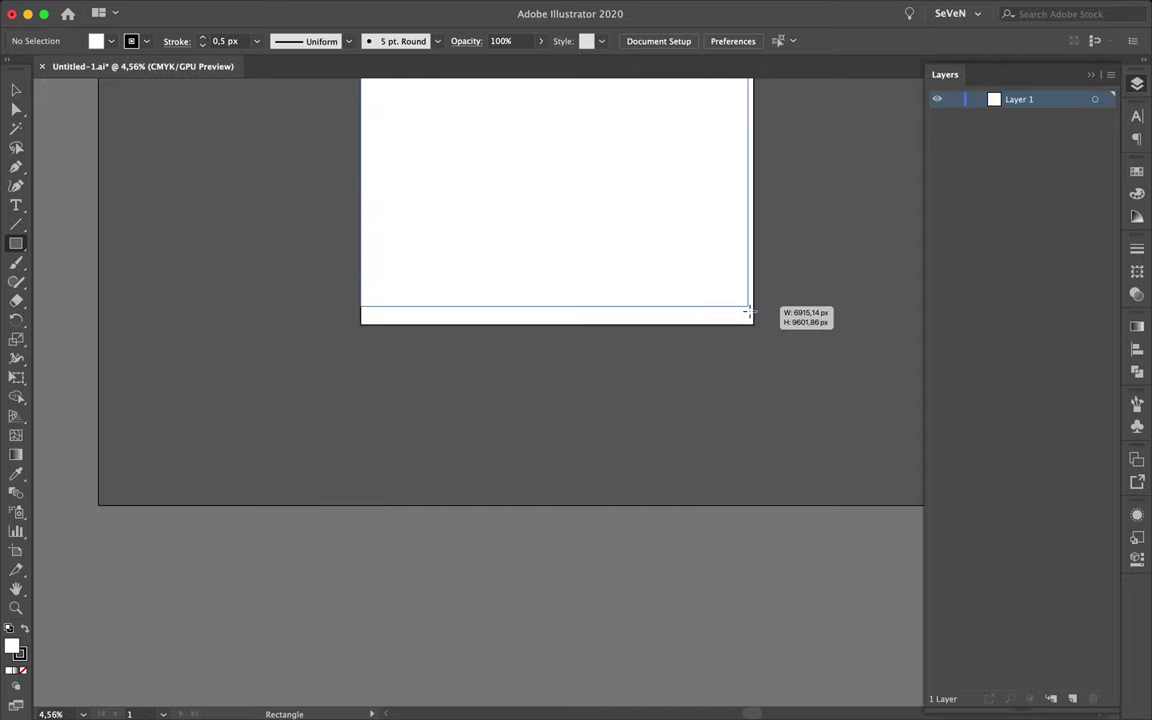
Step: Draw a page-size rectangle and split it into a 21-row, 11-column grid with 20 px gutters
left_click_drag(362, 115, 753, 669)
left_click(197, 8)
left_click(360, 484)
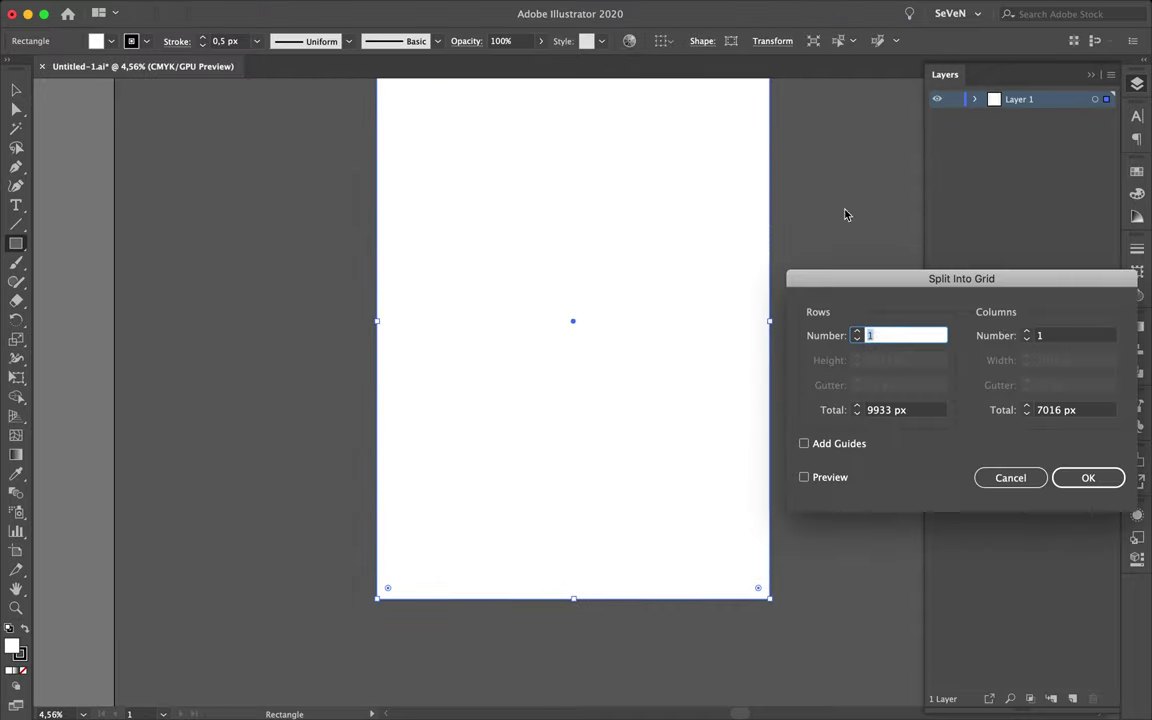
left_click(857, 331)
left_click(804, 477)
type("10")
left_click(1026, 331)
left_click(900, 385)
type("20")
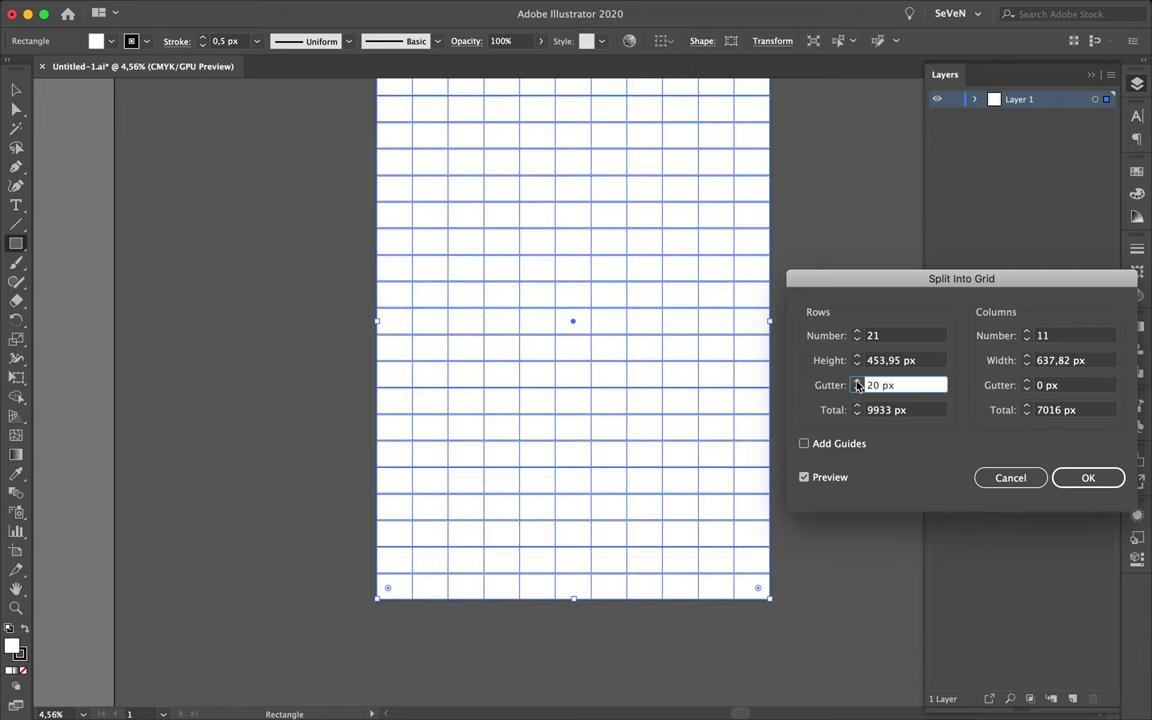
left_click(857, 382)
left_click(1027, 386)
type("20")
left_click(1082, 477)
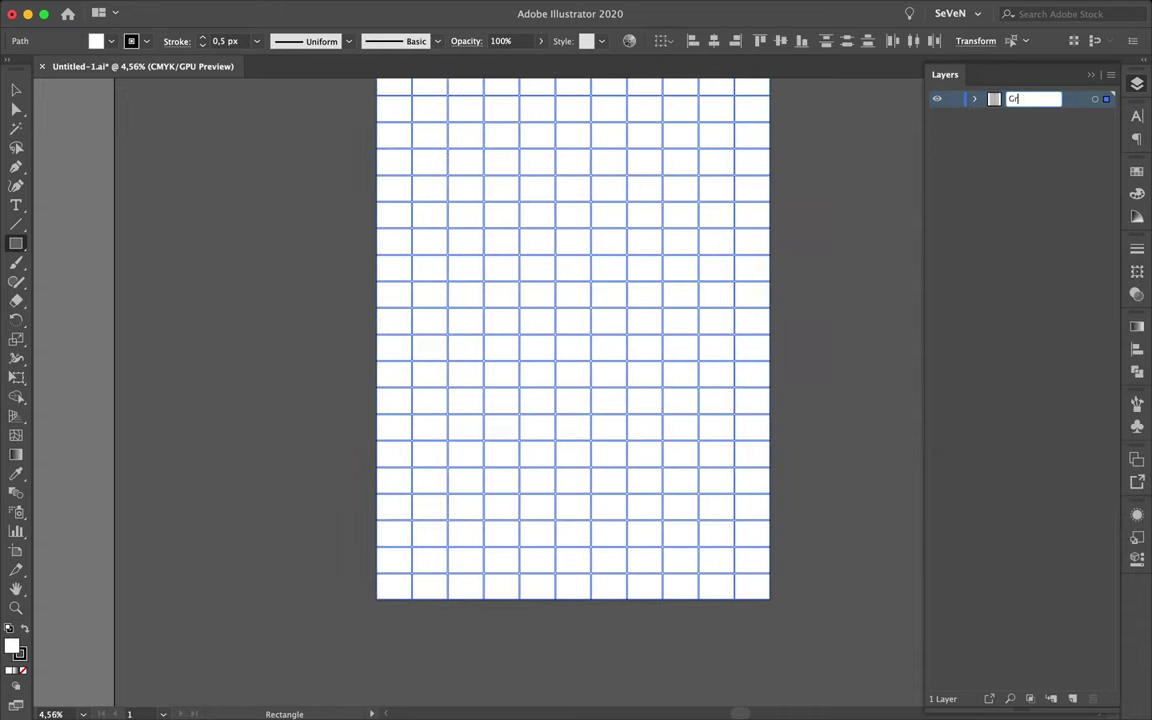
Step: Add the new layers and lock the Grid layer
left_click(1073, 699)
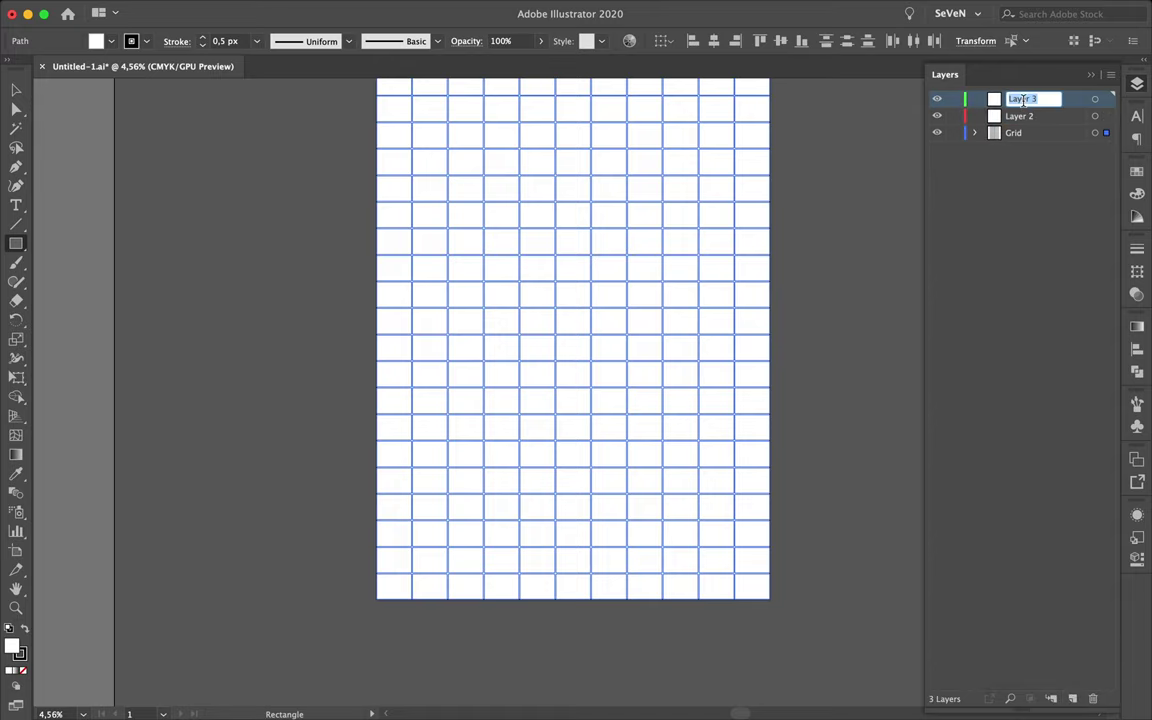
scroll(728, 314, "up", 3)
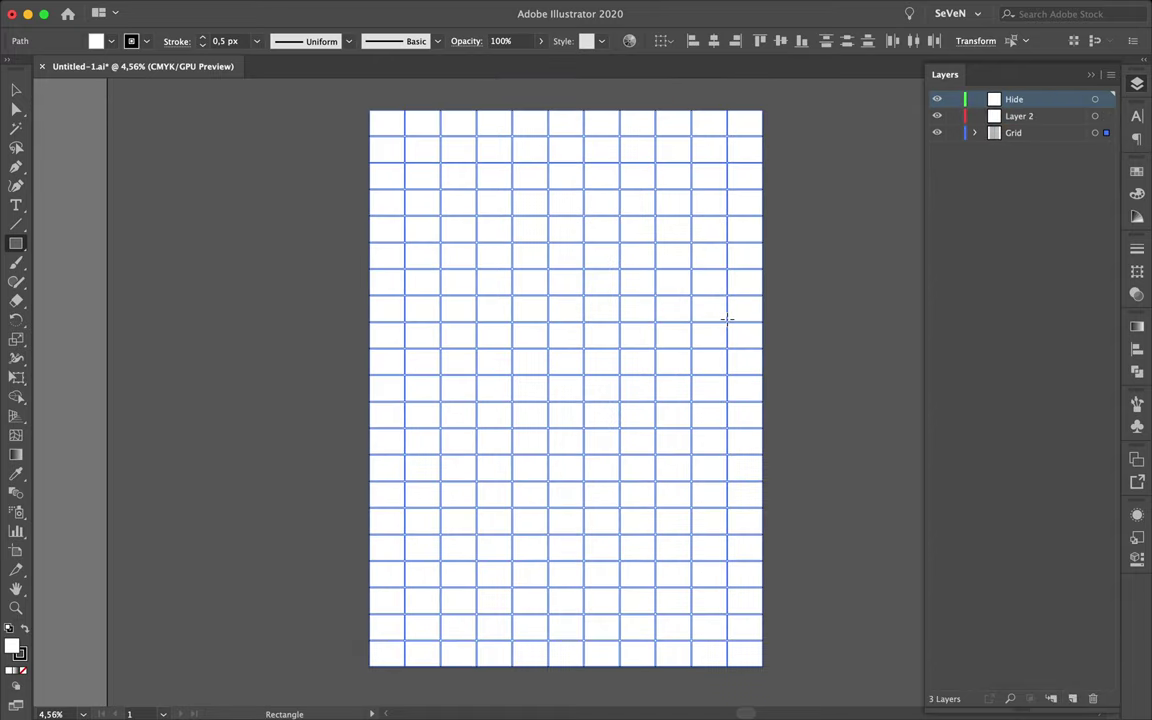
left_click(954, 132)
key("v")
scroll(548, 116, "up", 2)
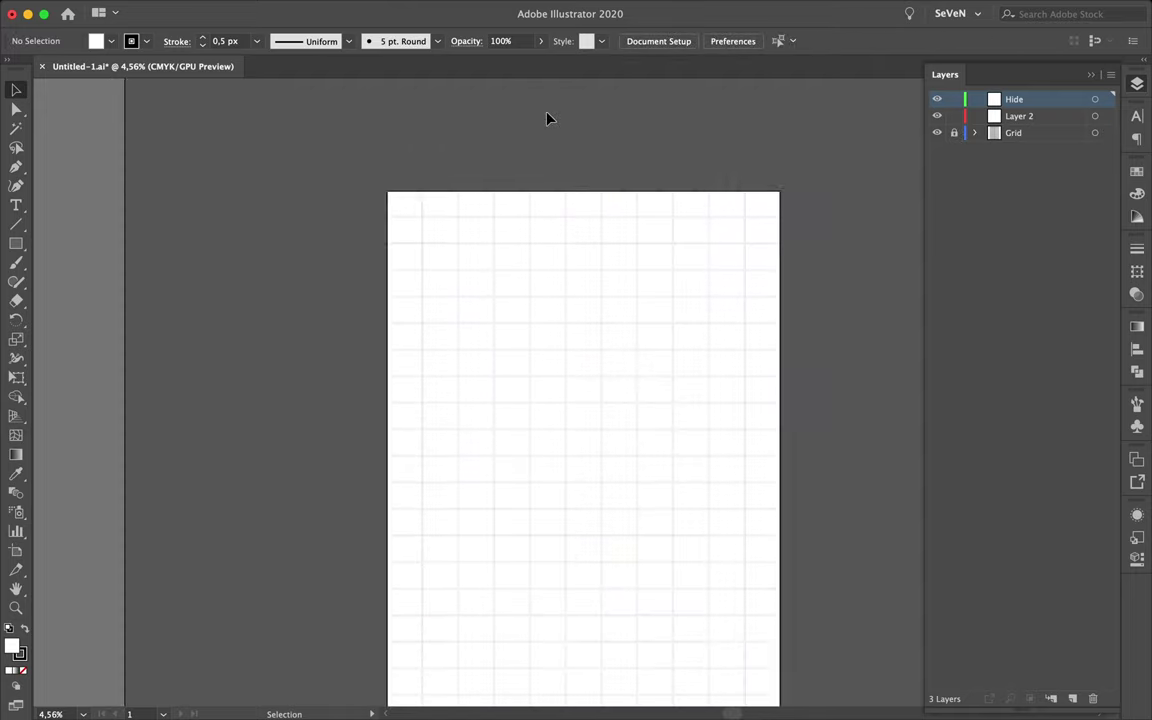
Step: Draw a full-width bar along the top page edge and copy it to the bottom edge
scroll(548, 118, "down", 2, "alt")
key("m")
left_click_drag(393, 105, 744, 155)
key("v")
left_click_drag(393, 105, 432, 121)
mouse_move(745, 122)
left_mouse_down()
mouse_move(688, 461)
mouse_move(688, 585)
left_mouse_up()
Step: Add matching tall bars on the left and right page edges, then lock the Hide layer
left_click_drag(410, 131, 437, 590)
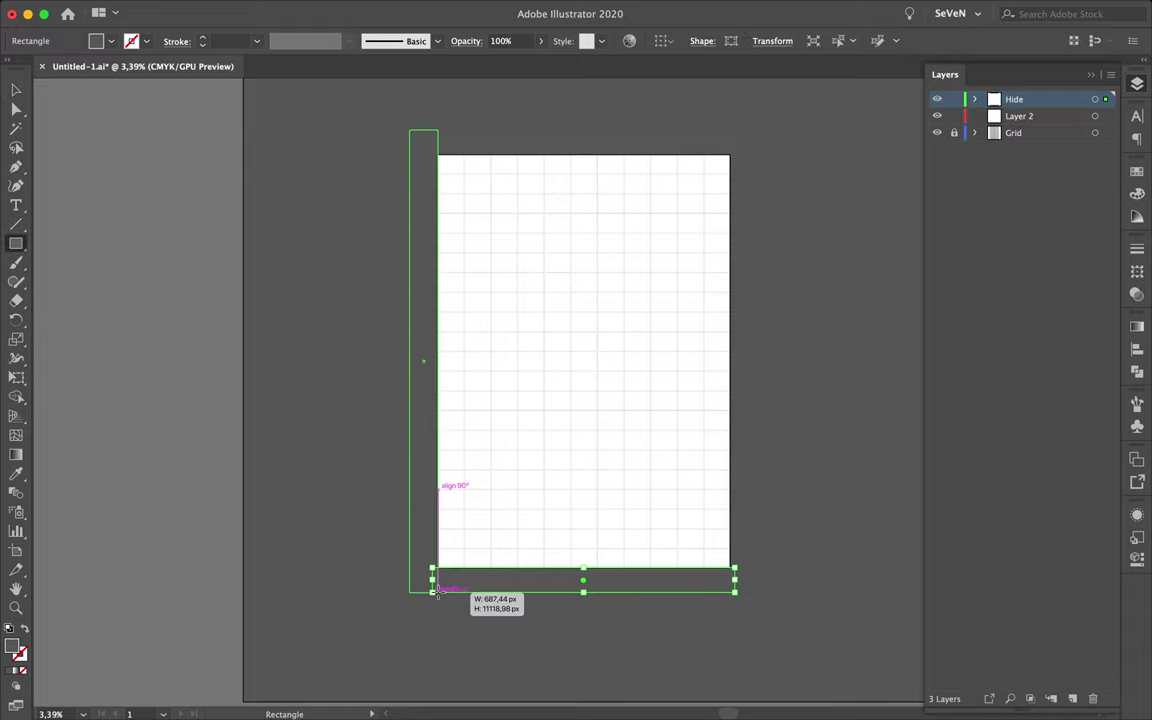
key("v")
left_click_drag(437, 213, 756, 218)
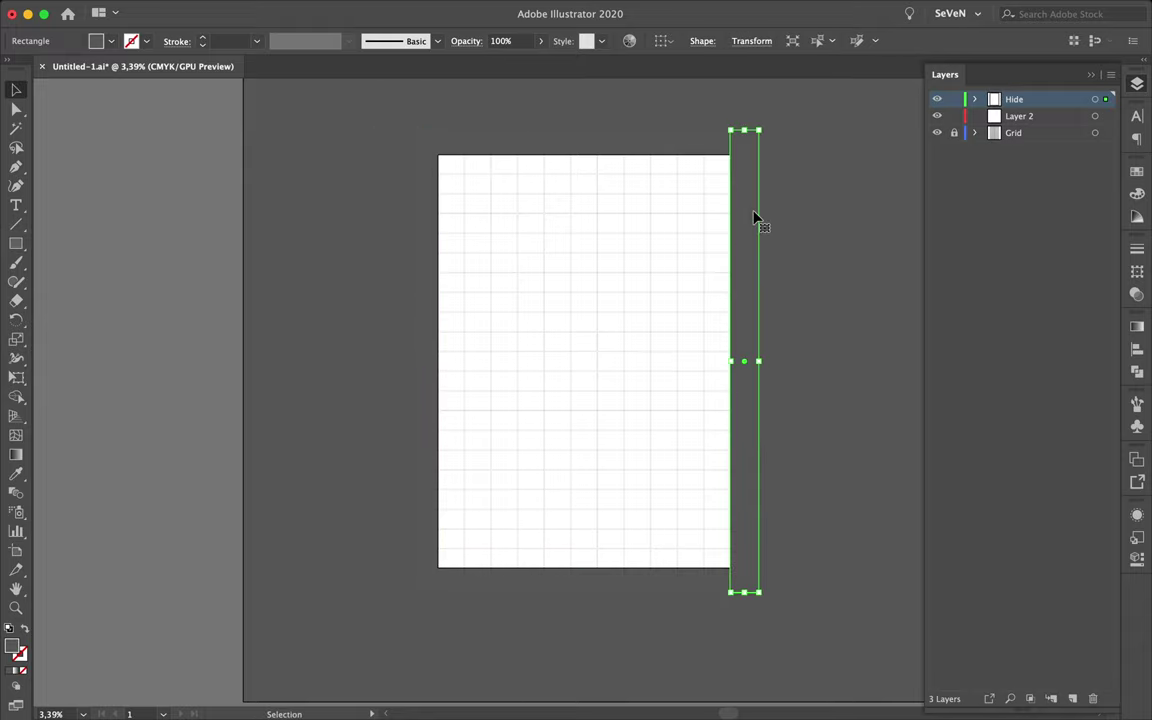
left_click(955, 100)
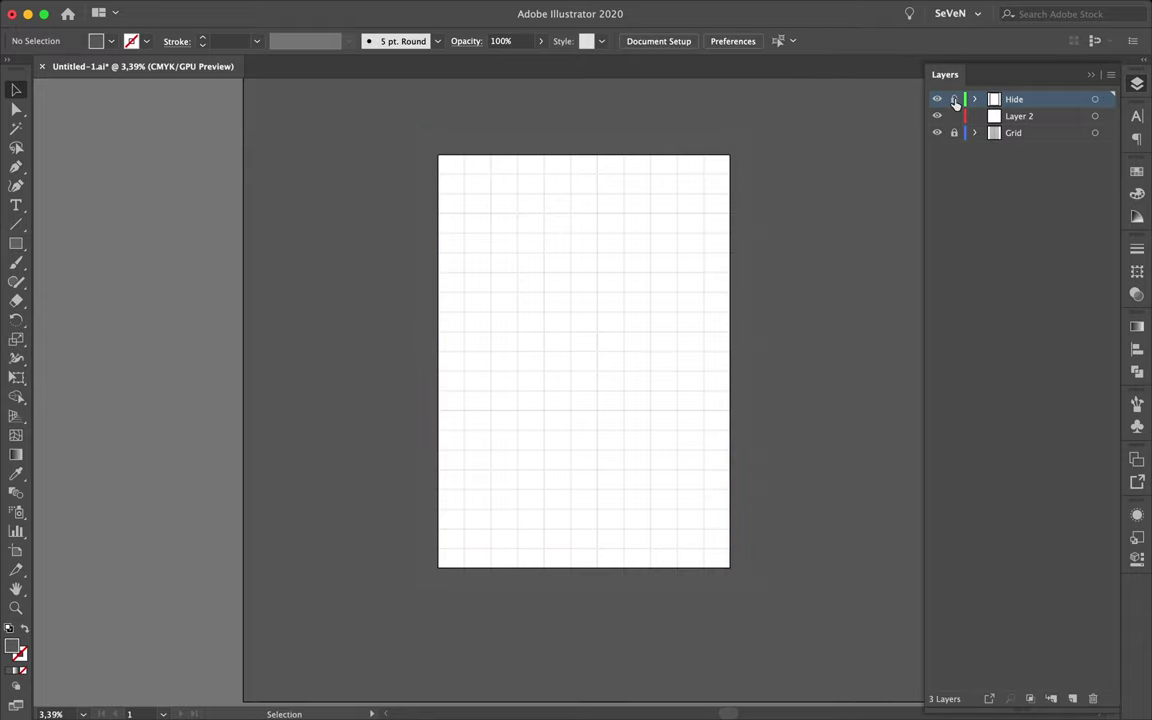
key("ctrl+0")
left_click(1040, 116)
Step: Draw a small circle at top-left and a larger star to its right with 5 px outlines
left_click_drag(16, 243, 80, 280)
mouse_move(372, 205)
left_mouse_down()
mouse_move(378, 213)
mouse_move(405, 190)
left_mouse_up()
key("d")
key("v")
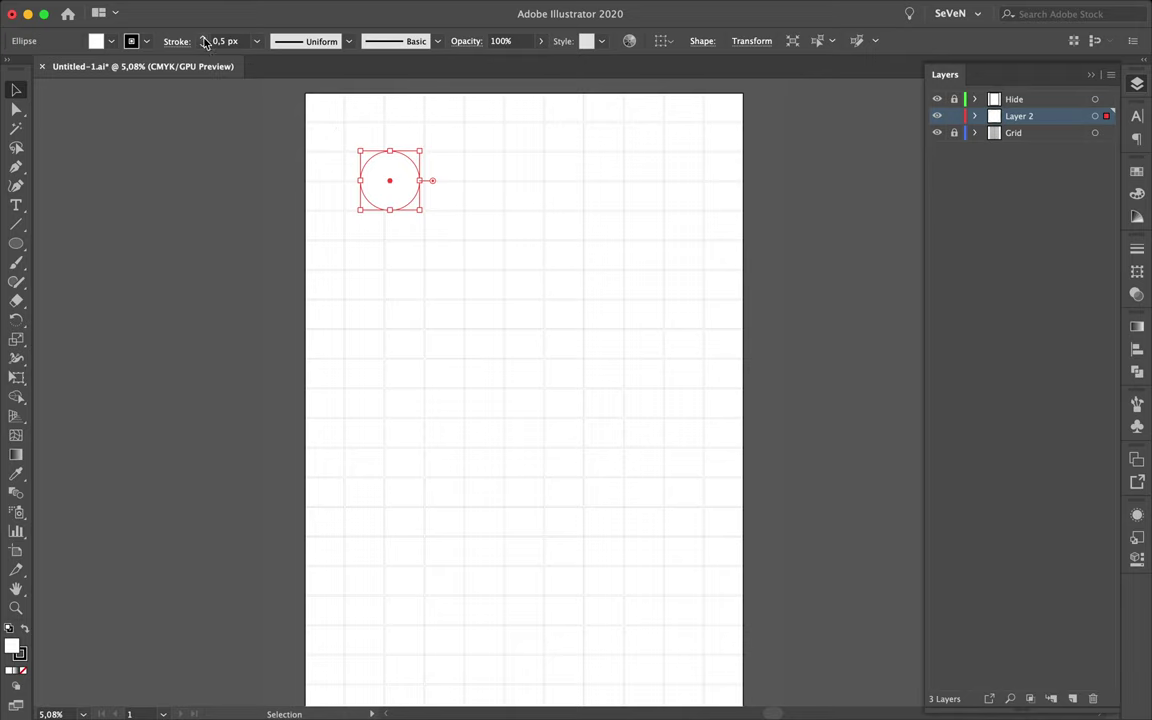
left_click(449, 155)
left_click(202, 37)
left_click(468, 149)
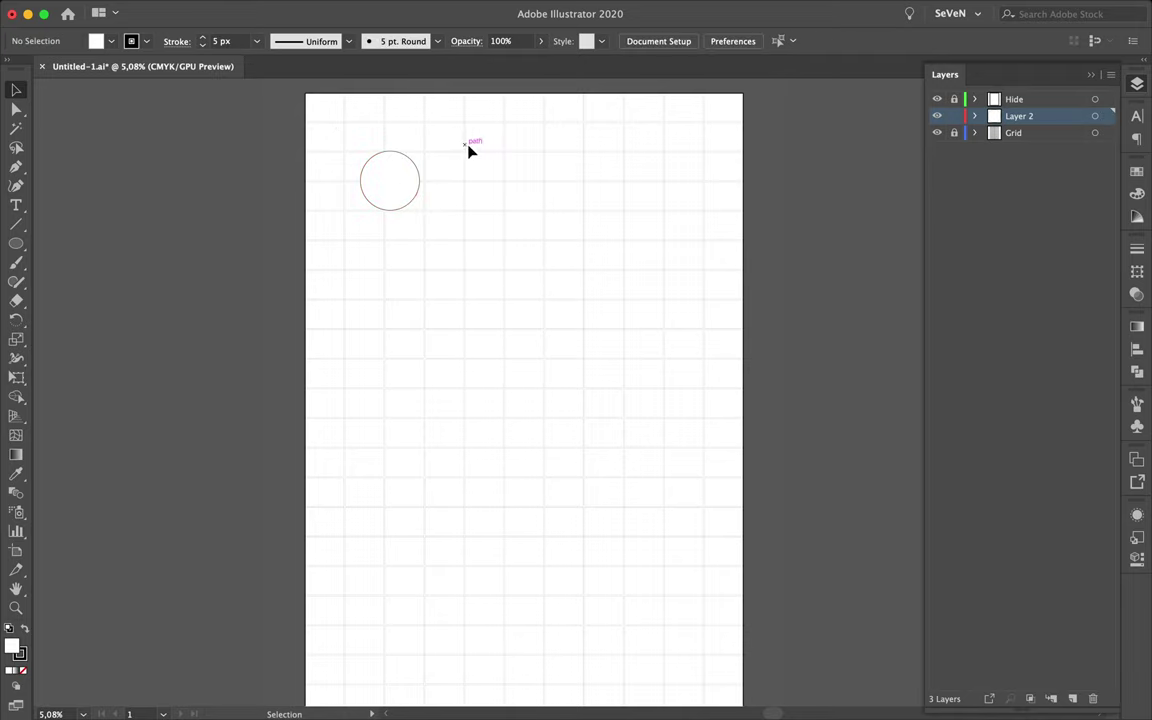
left_click_drag(16, 243, 77, 391)
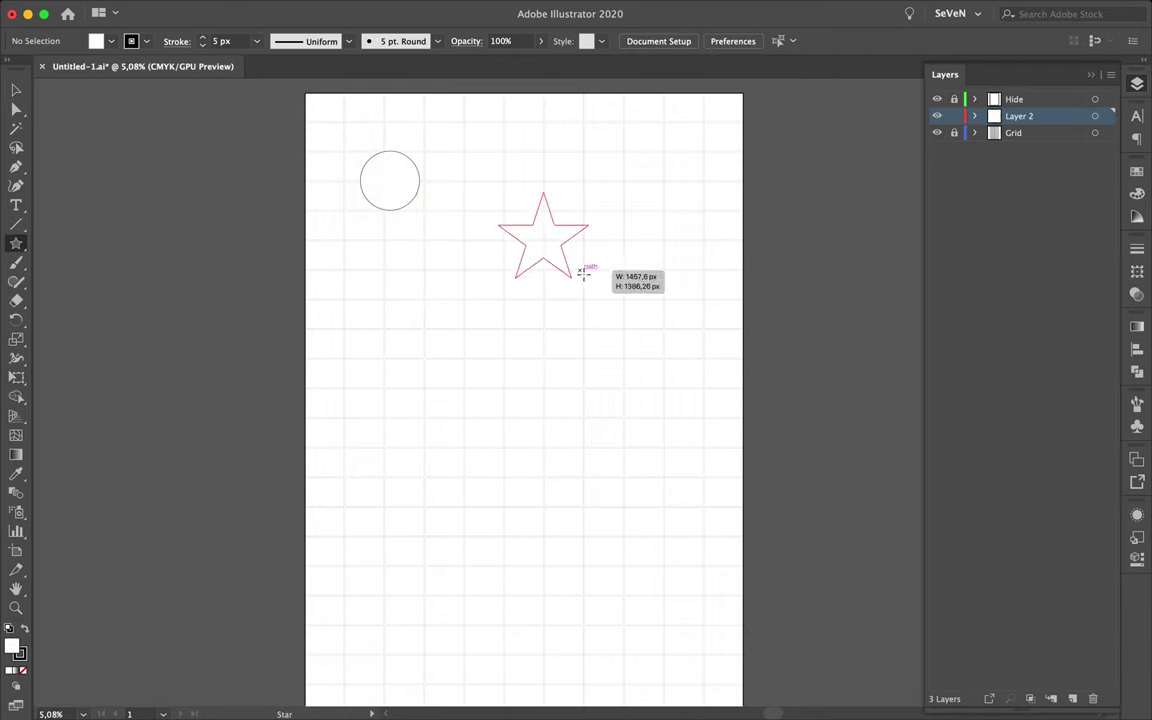
left_click_drag(575, 267, 588, 290)
left_click(456, 172)
left_click(390, 182)
Step: Blend the circle into the star using 44 specified steps
left_click(18, 495)
double_click(20, 497)
left_click(183, 453)
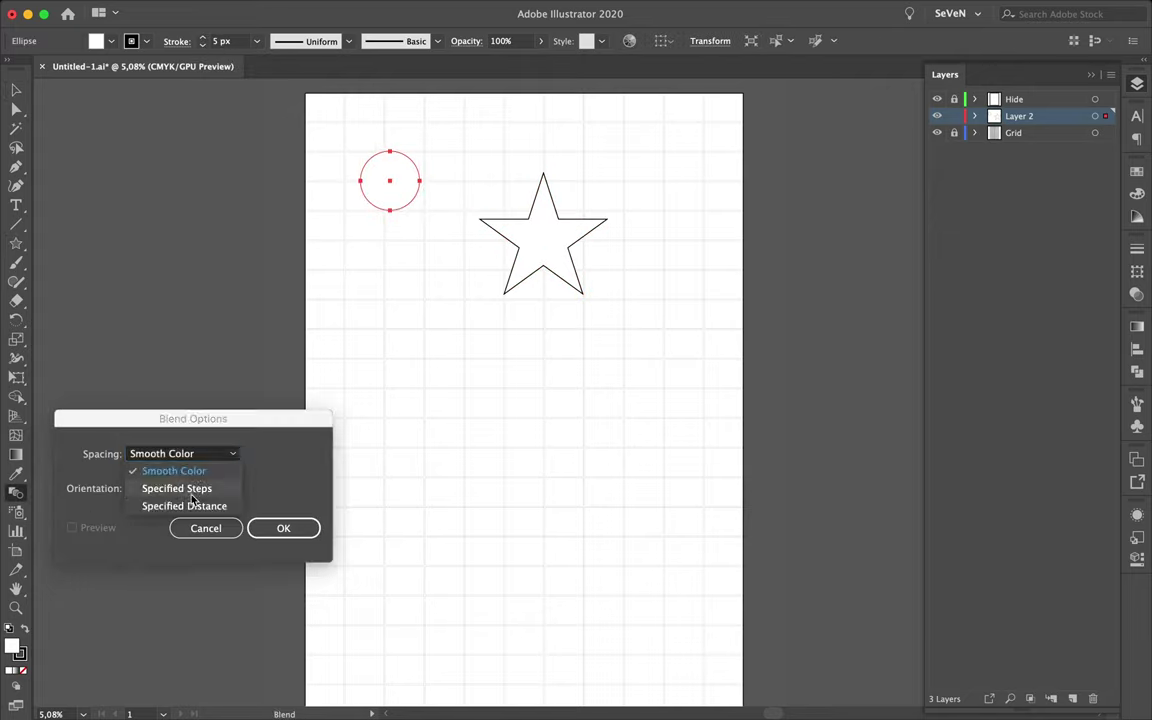
left_click(190, 490)
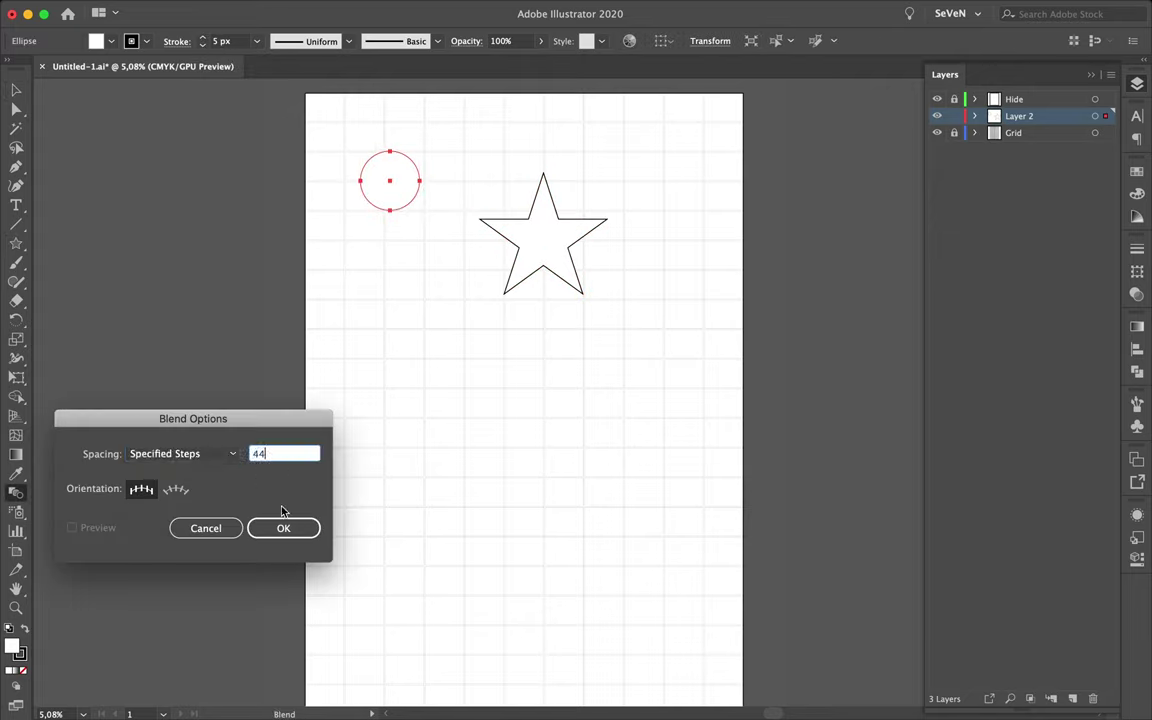
key("Return")
left_click(545, 243)
Step: Move the star further right inside the blend and bend the blend spine into a curve
key("a")
key("v")
double_click(555, 244)
left_click_drag(555, 244, 596, 244)
key("a")
key("v")
key("a")
key("shift+c")
left_click_drag(549, 207, 541, 194)
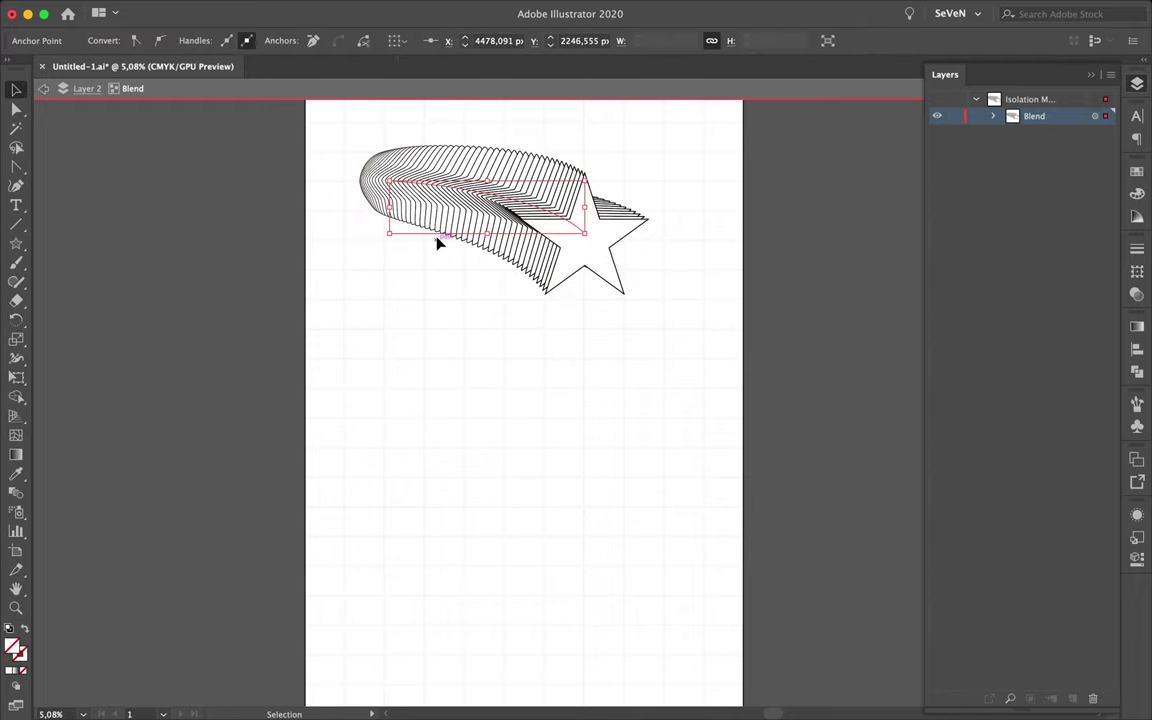
Step: Add a rectangle to the blend with a black 12 px outline and white fill
key("m")
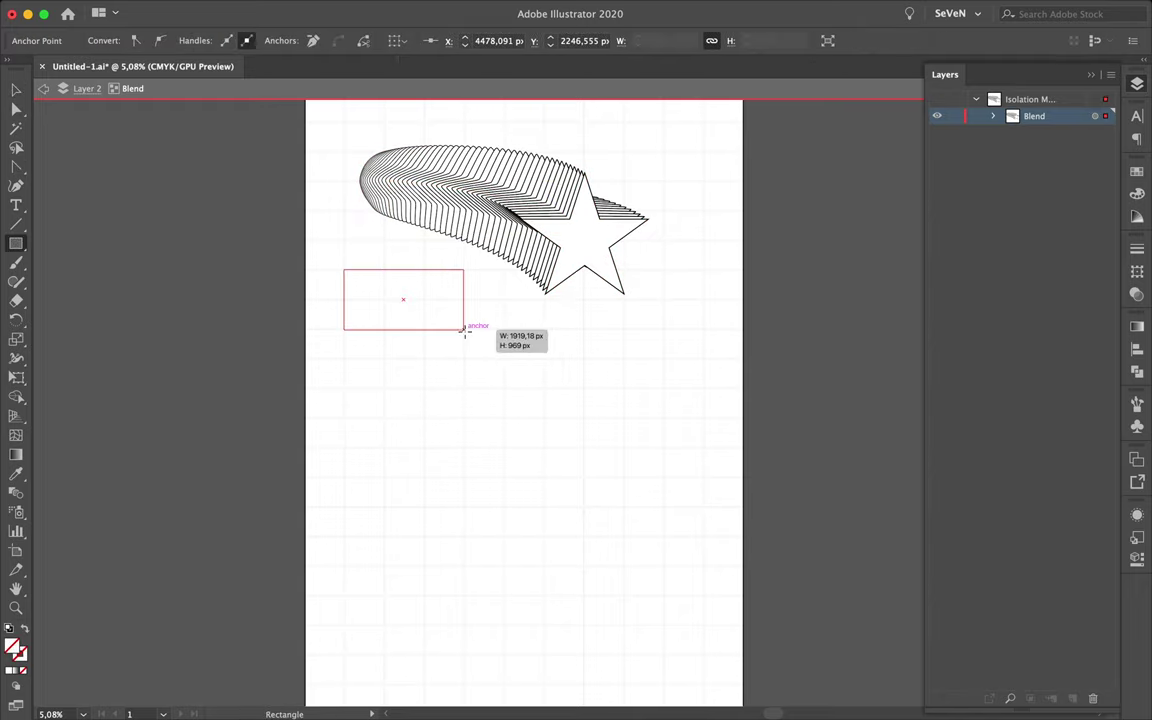
left_click_drag(464, 330, 464, 331)
left_click(146, 41)
left_click(52, 60)
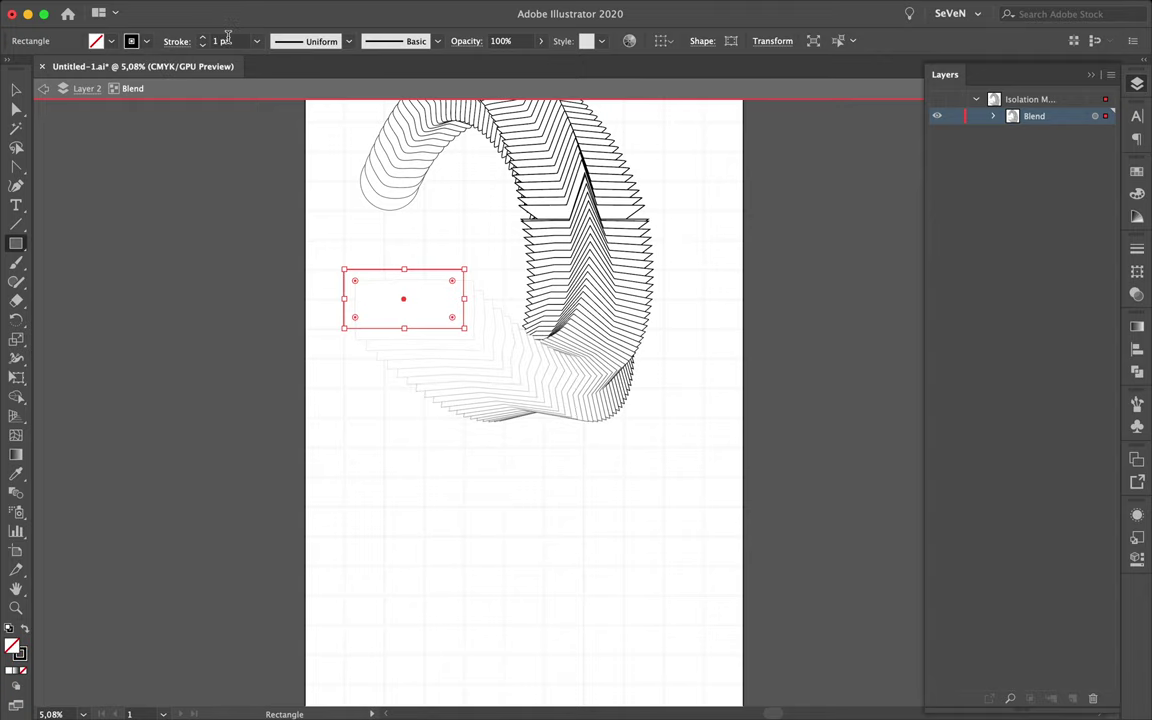
type("12")
key("Return")
left_click(437, 231)
key("Escape")
left_click(110, 41)
left_click(21, 50)
key("v")
Step: Pull the spine handle toward the lower right so the ribbon loops around
scroll(668, 233, "up", 2)
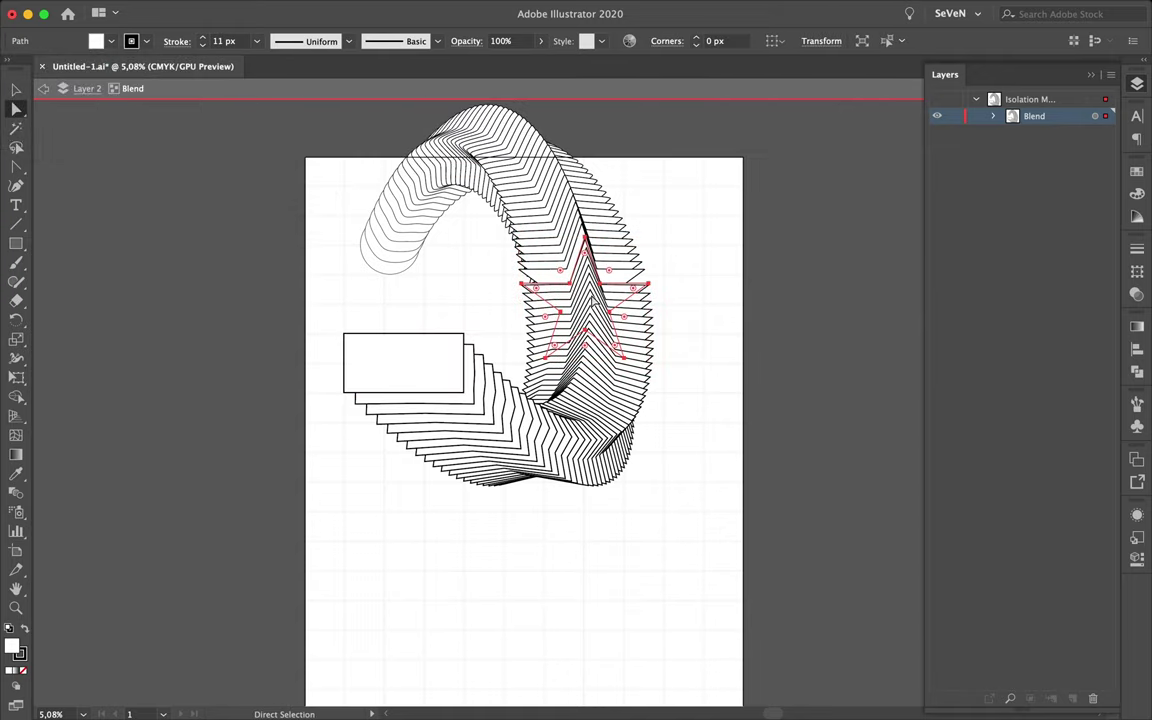
key("shift+c")
key("a")
left_click(402, 364)
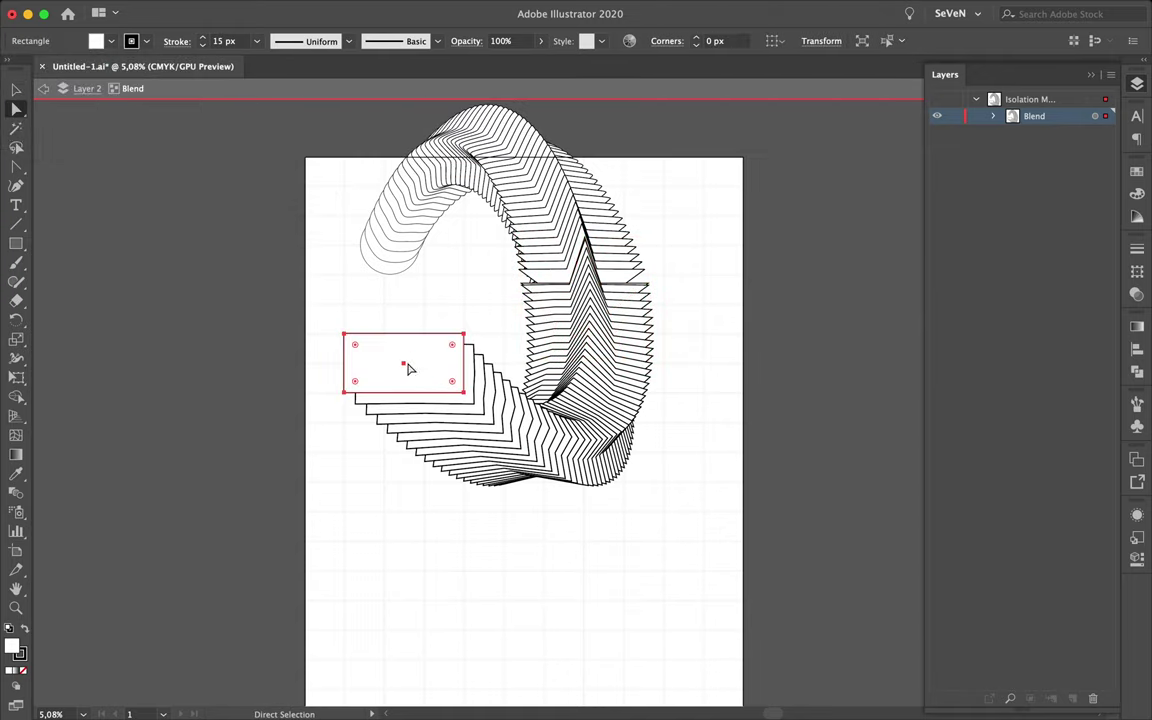
scroll(525, 455, "down", 1)
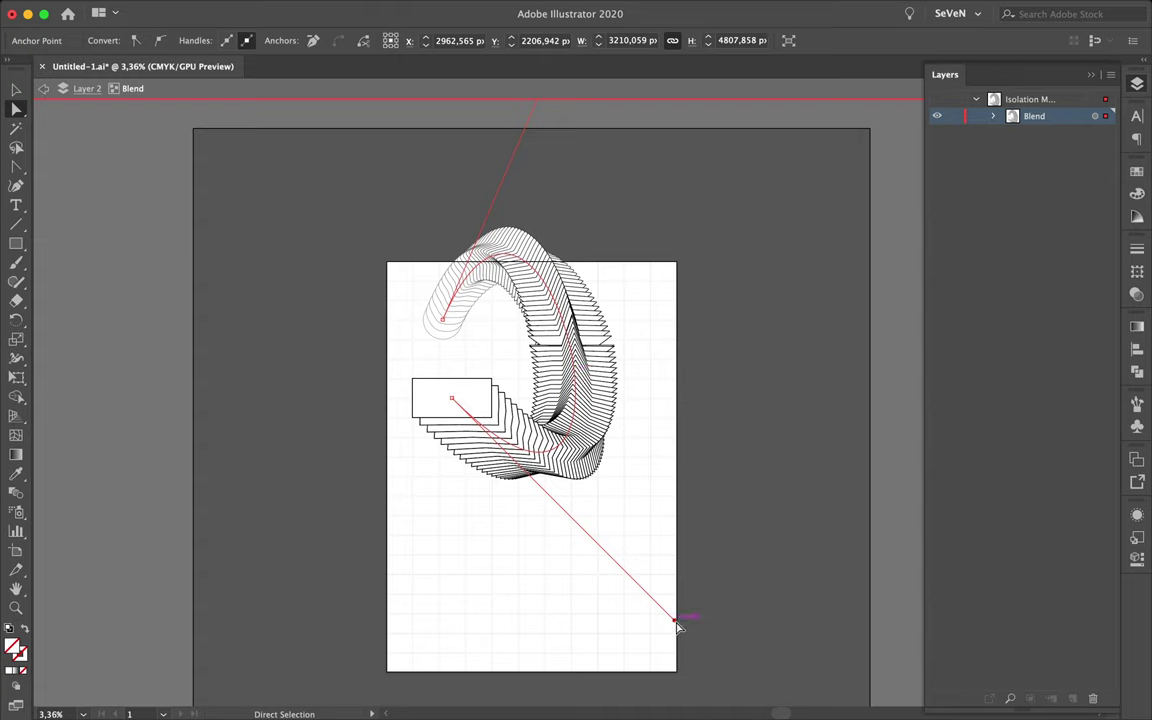
left_click_drag(676, 622, 601, 566)
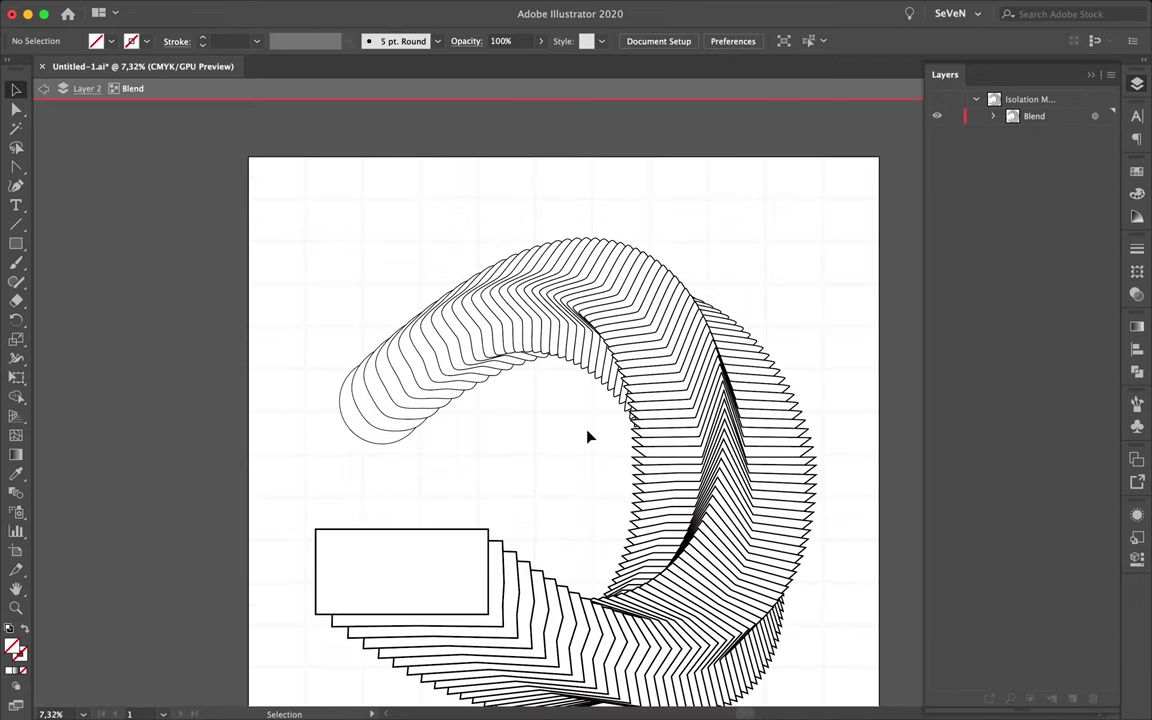
left_click(676, 437)
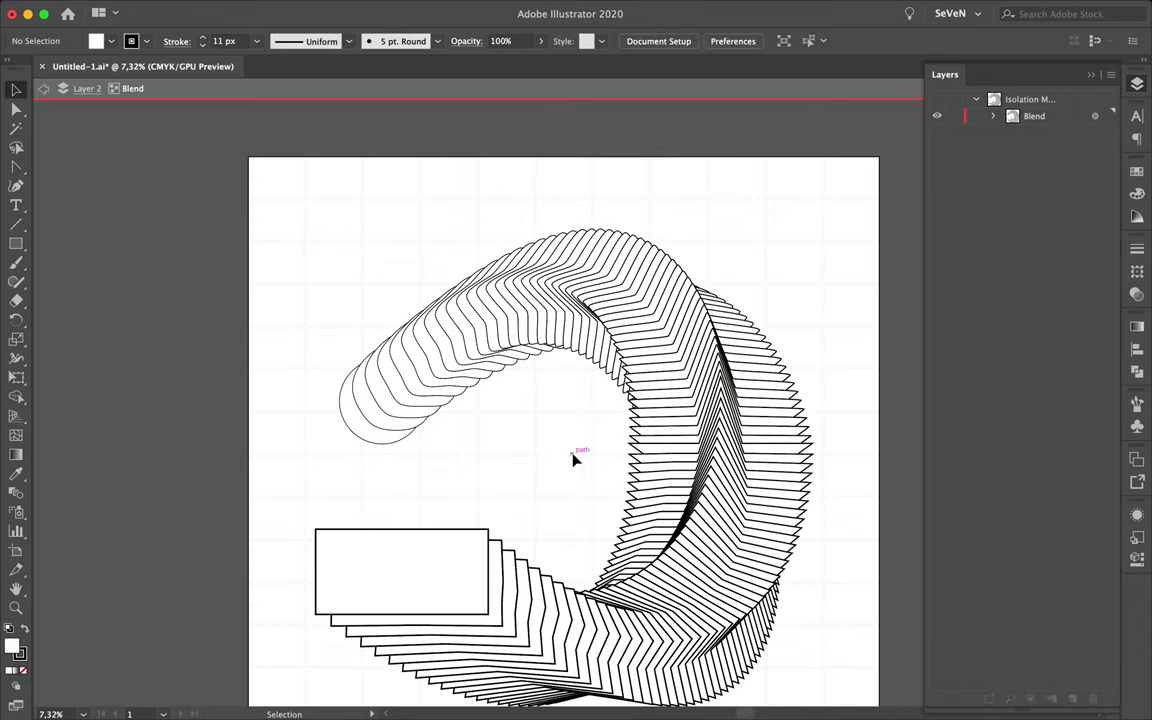
Step: Expand the ribbon blend into separate shapes, then expand again to outline the strokes
key("Escape")
left_click(197, 8)
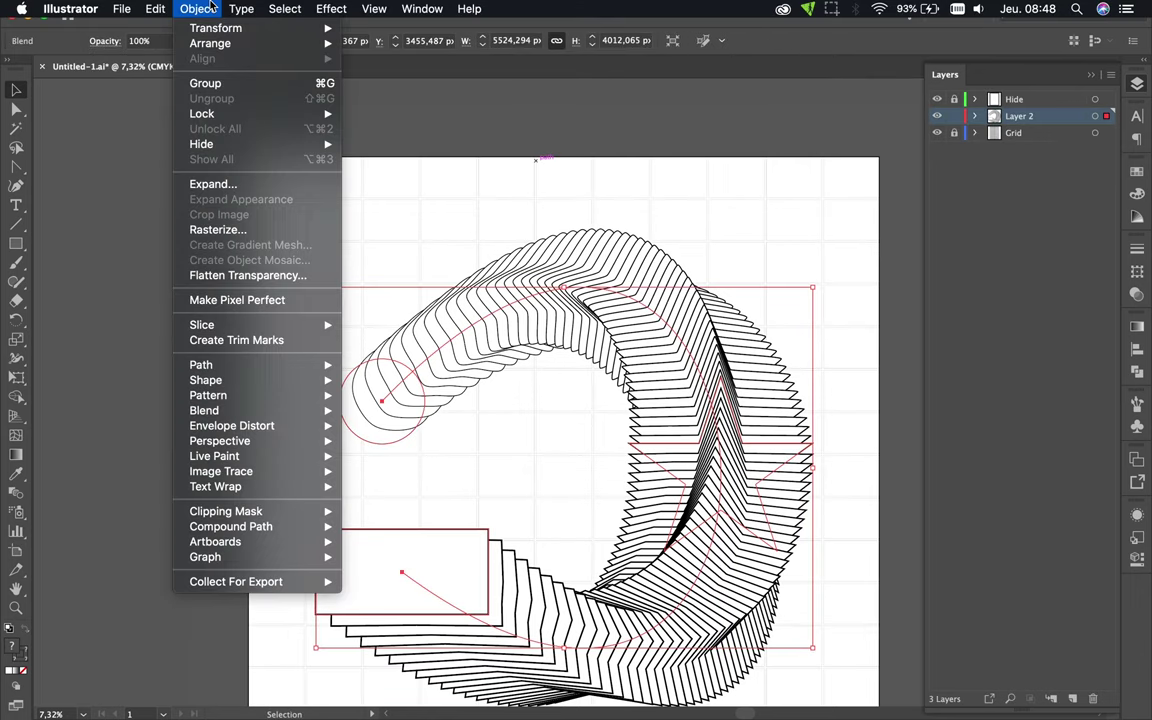
left_click(201, 184)
left_click(604, 458)
scroll(560, 455, "down", 1)
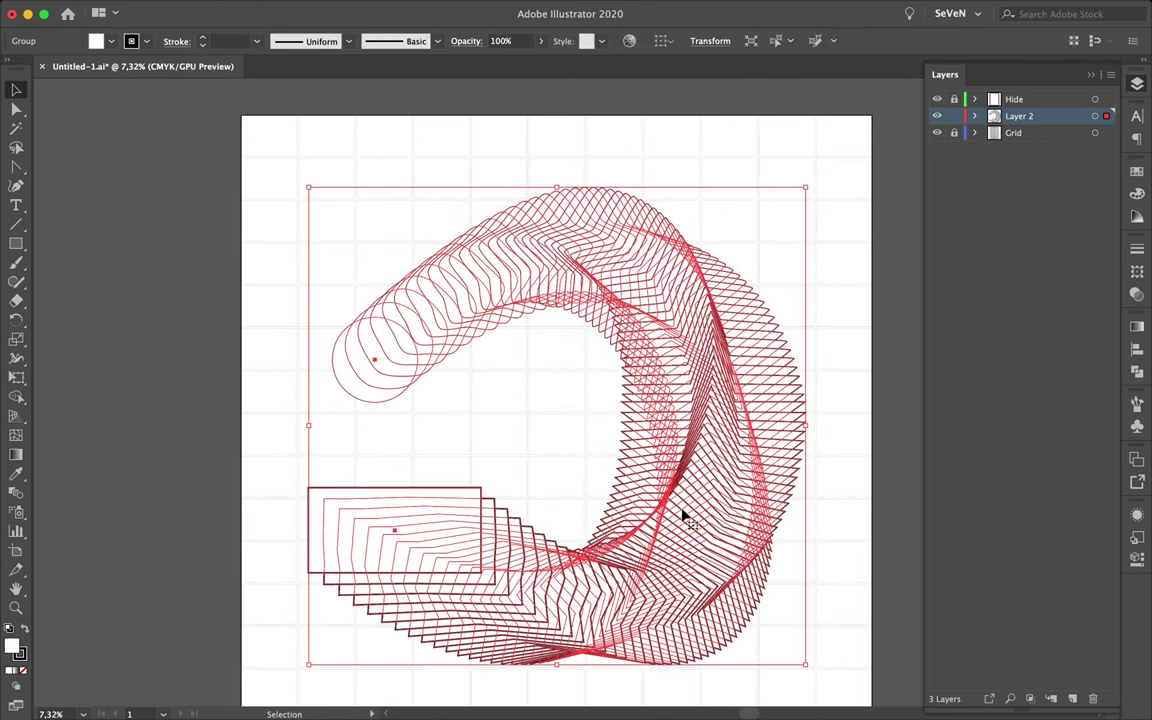
left_click(180, 8)
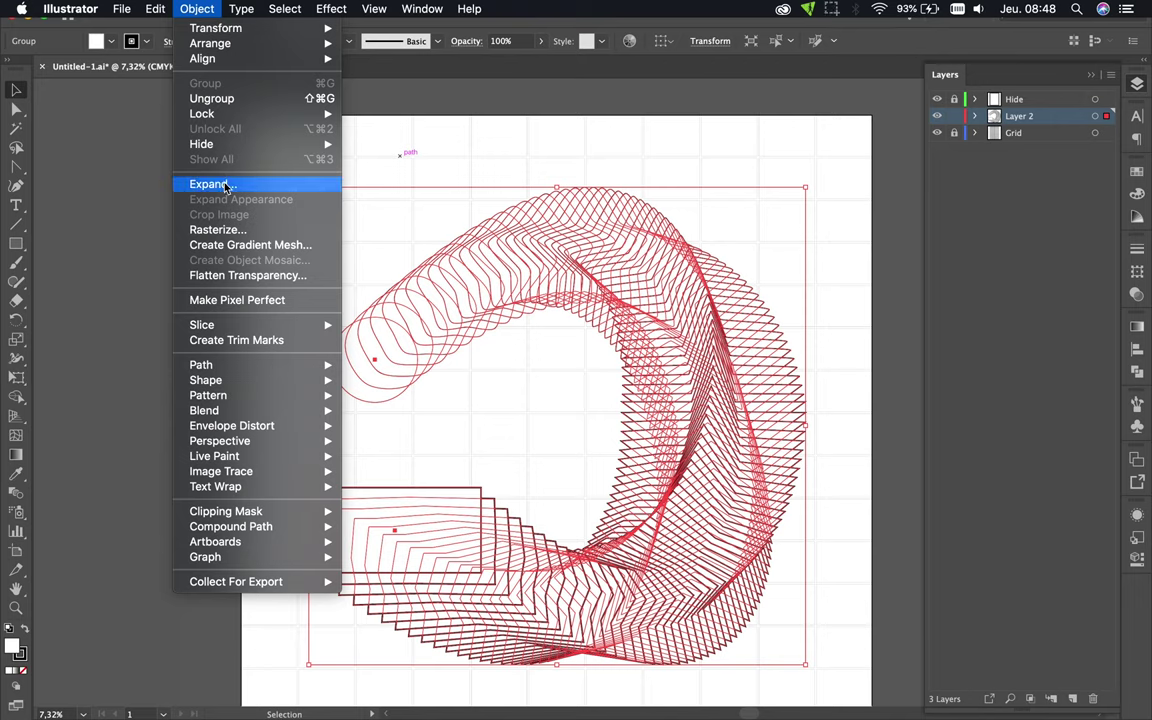
left_click(225, 186)
left_click(630, 468)
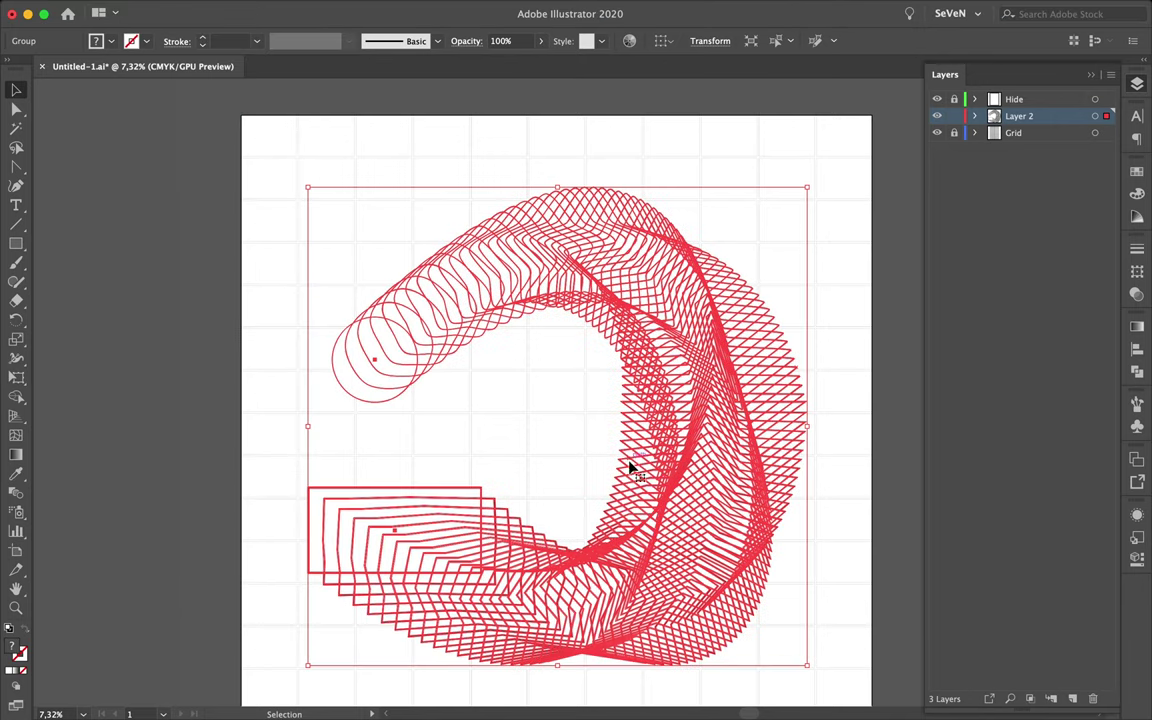
left_click(531, 412)
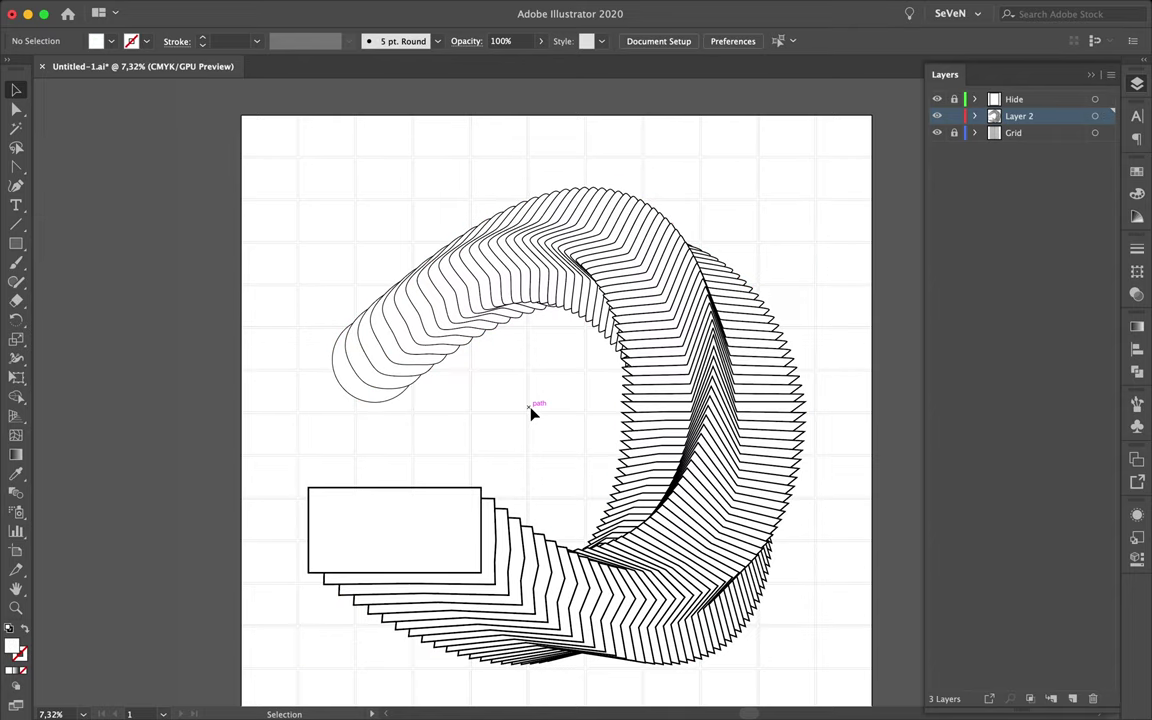
Step: Paste the ZERO INFORMATION text below the ribbon and enlarge it to about 504 pt
scroll(530, 477, "down", 3)
scroll(530, 477, "down", 3)
scroll(530, 477, "down", 2)
scroll(530, 477, "down", 4)
key("t")
left_click(415, 439)
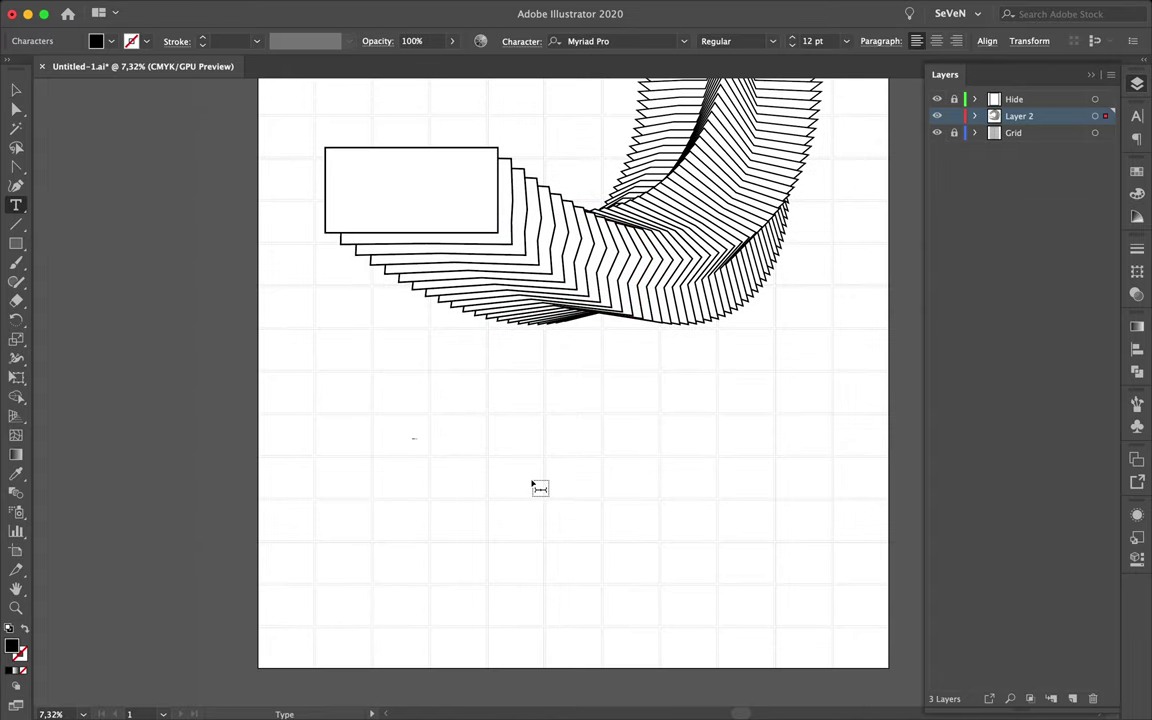
type("ZERO INFORMATION")
key("Escape")
left_click_drag(540, 448, 805, 463)
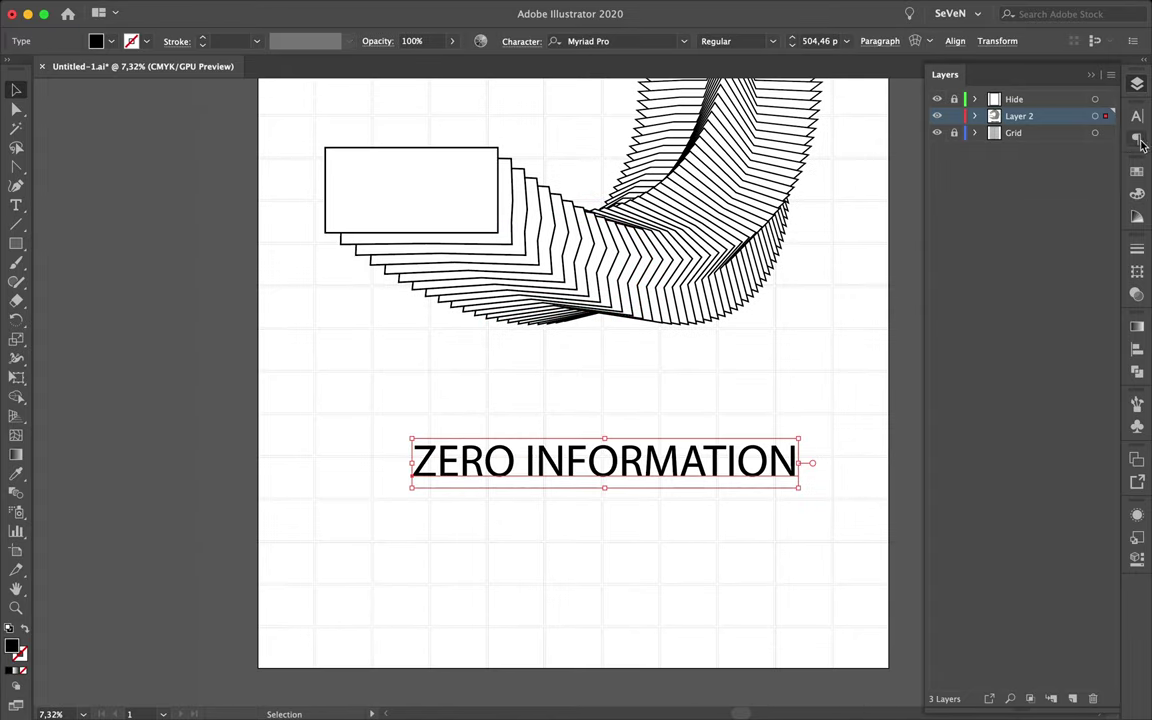
Step: Set the text's font to Schwager Sans Bold in the Character panel
key("ctrl+t")
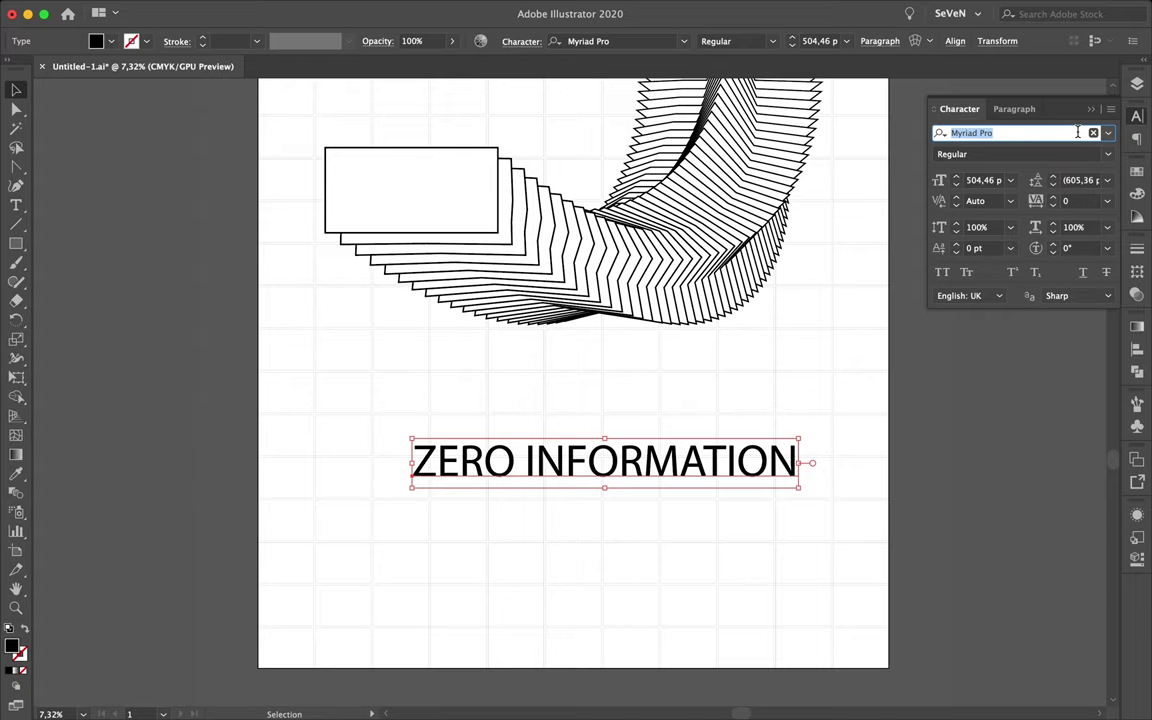
type("schwa")
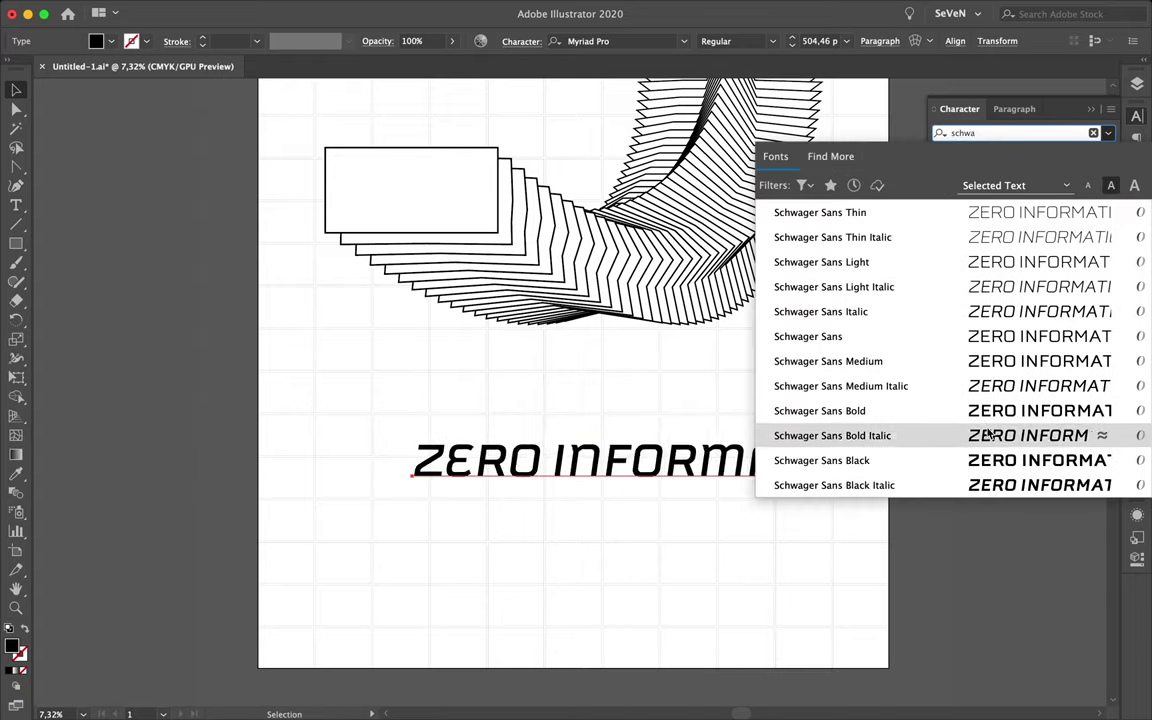
left_click(979, 424)
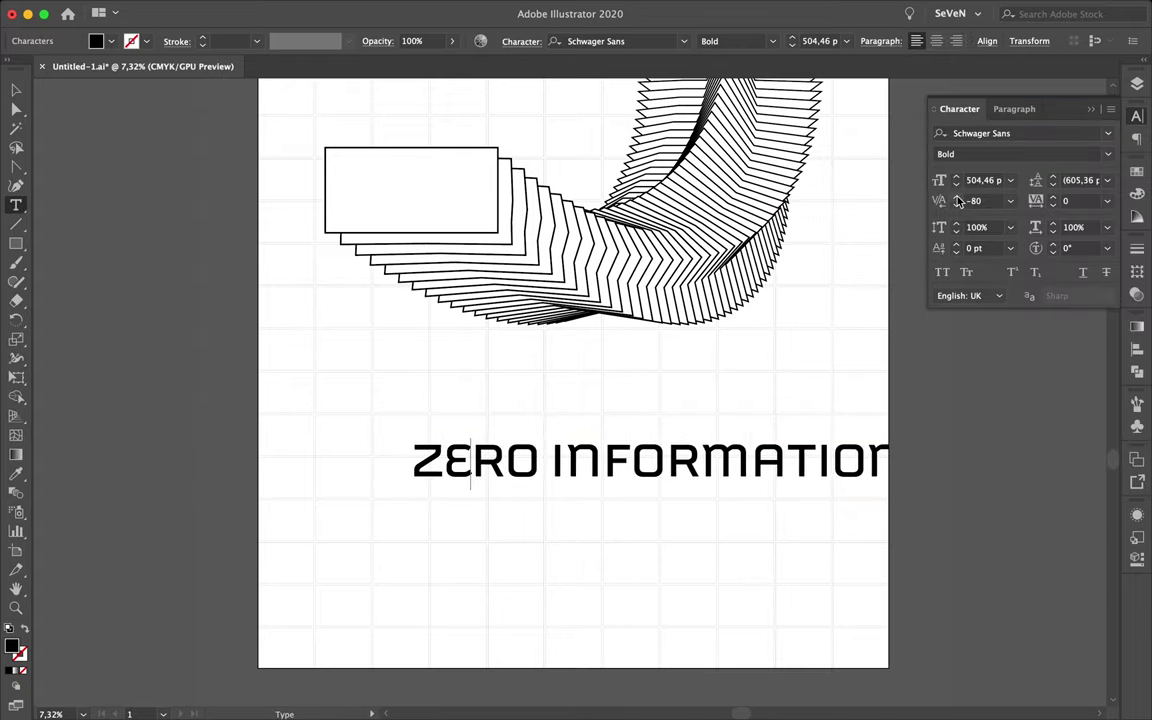
Step: Move the text left, scale it across the page, and leave a copy at the page bottom
left_click(15, 92)
left_click_drag(504, 426, 383, 362)
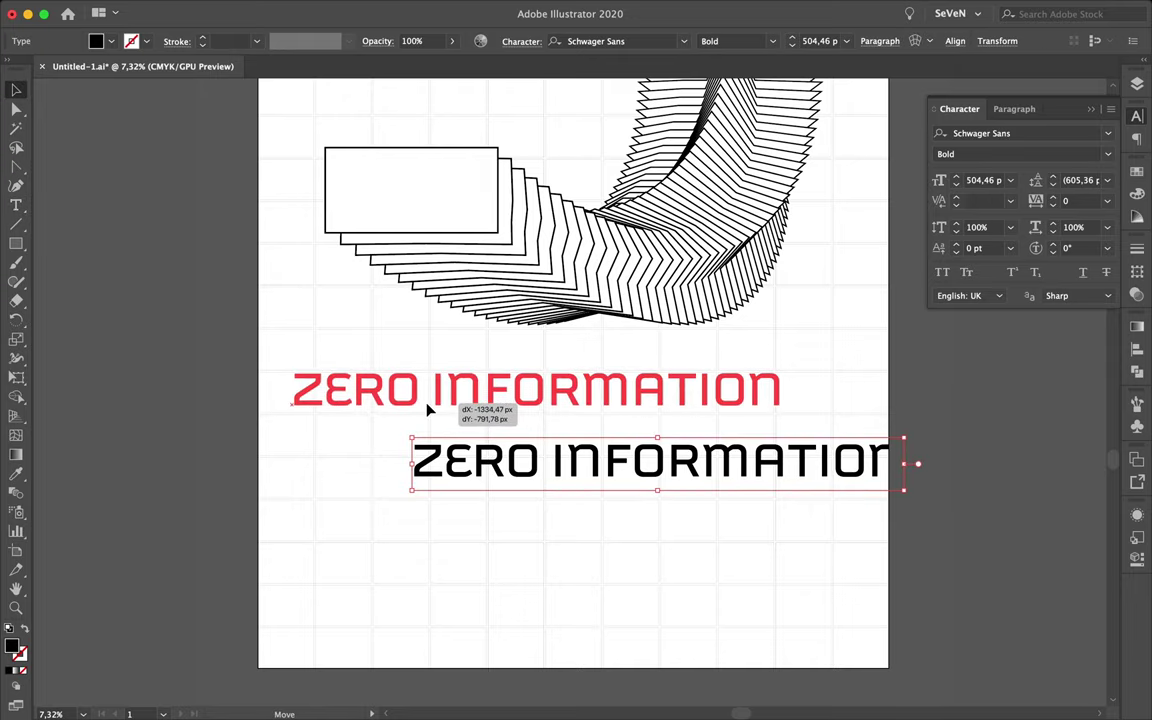
left_click_drag(537, 416, 549, 476)
left_click_drag(600, 442, 600, 676)
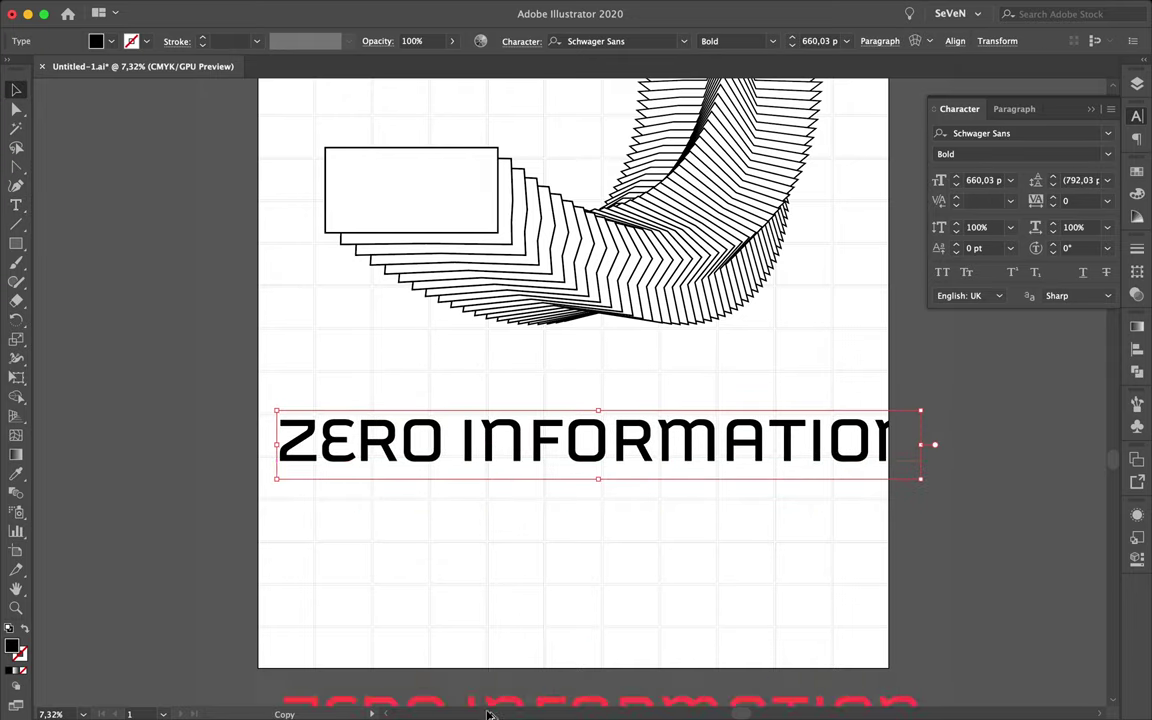
Step: Expand the text into outlined shapes and move it down the page
scroll(560, 500, "down", 1)
left_click(197, 8)
left_click(213, 184)
left_click(620, 457)
scroll(597, 411, "up", 2)
scroll(560, 412, "up", 2)
left_click_drag(560, 412, 633, 589)
Step: Move the ZERO letters to the top-right and drop a copy at the upper left
scroll(632, 592, "down", 5)
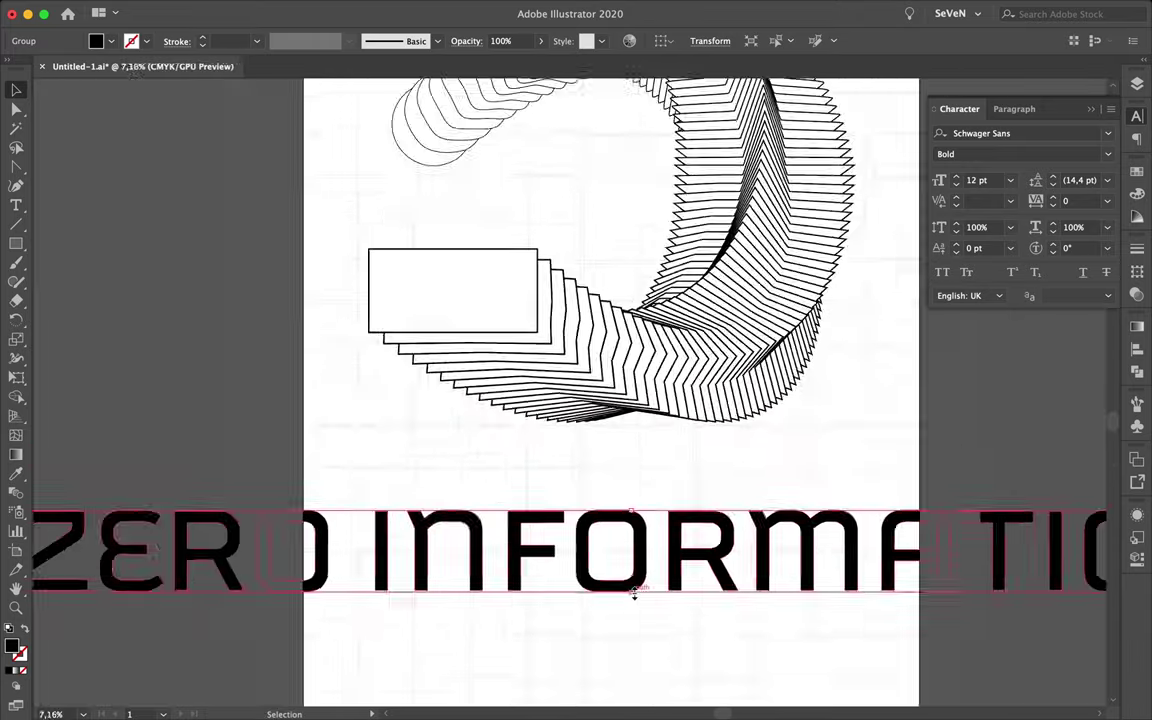
left_click(284, 494)
left_click(453, 527)
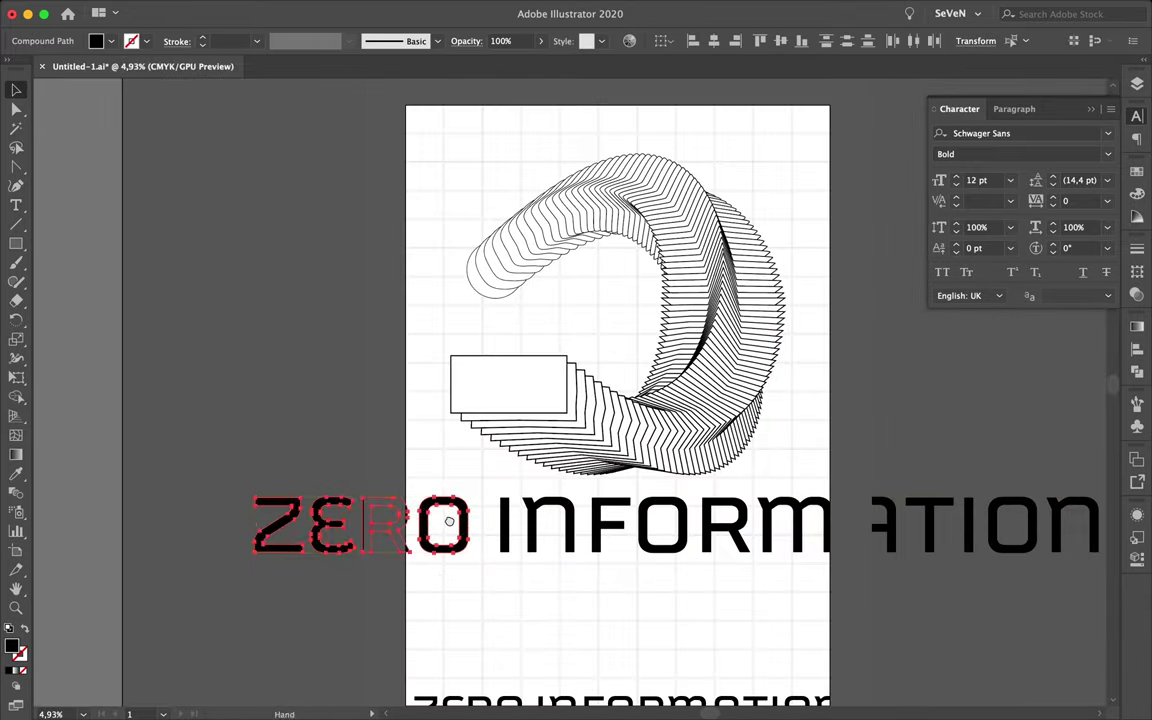
scroll(453, 527, "up", 2)
mouse_move(326, 632)
left_mouse_down()
mouse_move(793, 287)
mouse_move(800, 228)
left_mouse_up()
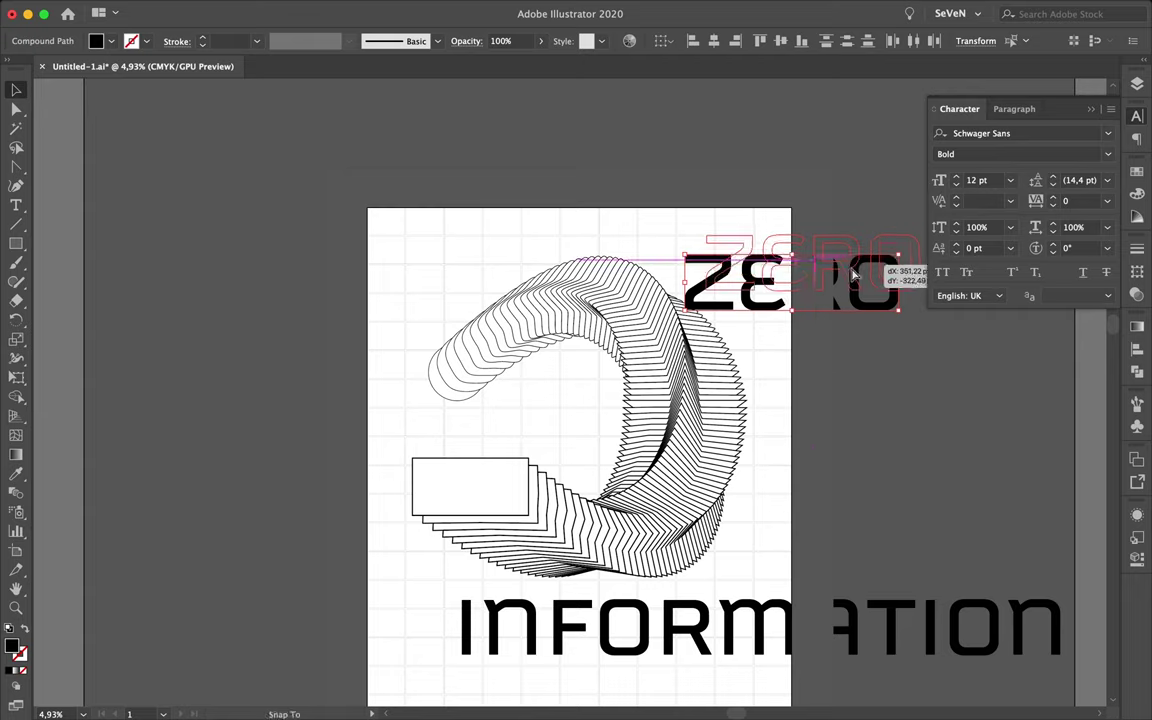
mouse_move(800, 228)
left_mouse_down()
mouse_move(792, 290)
mouse_move(355, 328)
mouse_move(372, 328)
left_mouse_up()
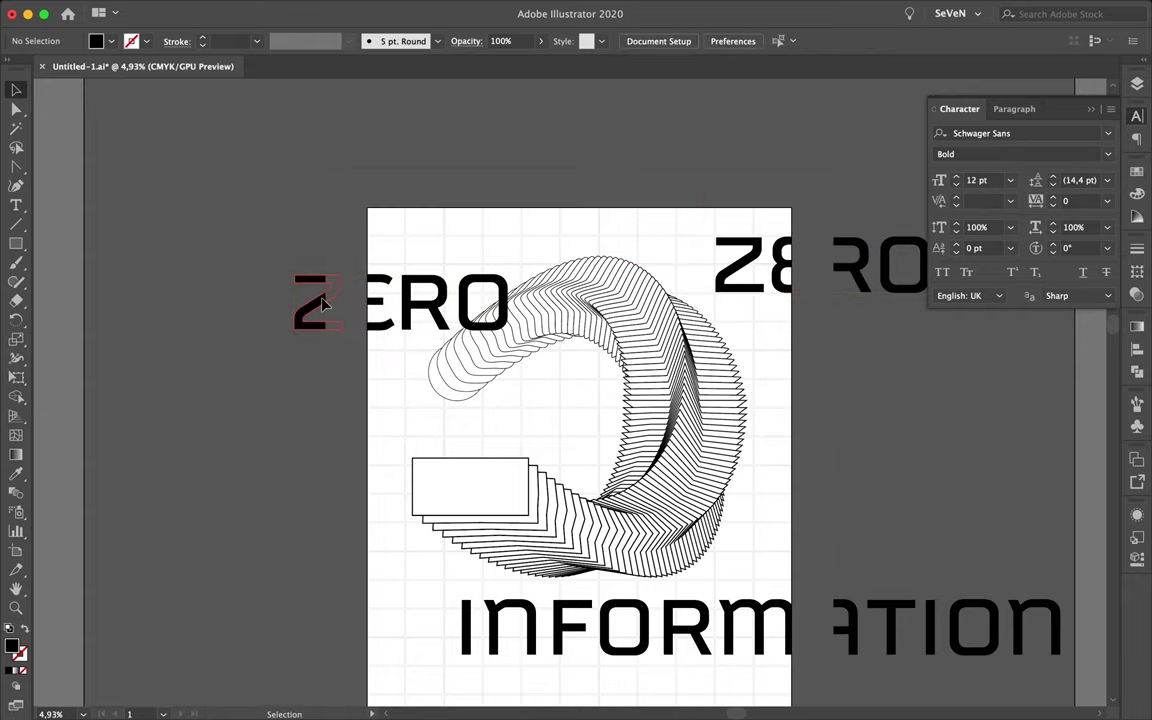
scroll(496, 265, "up", 2)
double_click(501, 297)
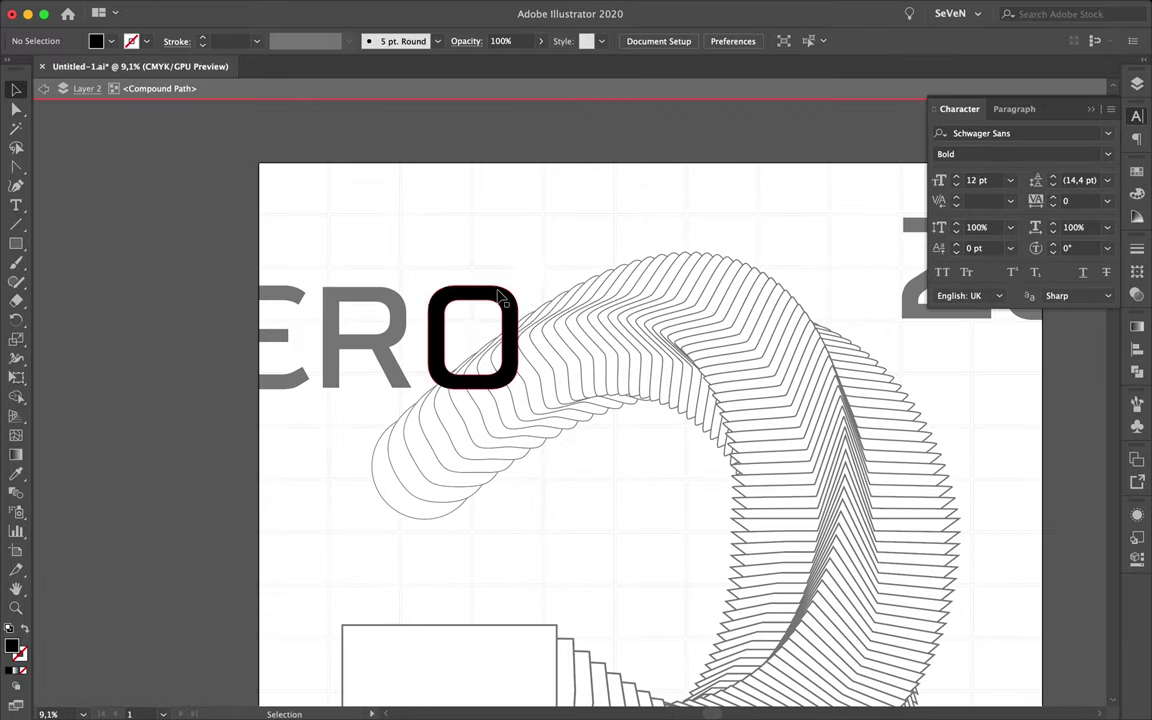
Step: Stretch the O's right side into a long rounded bar
key("super+a")
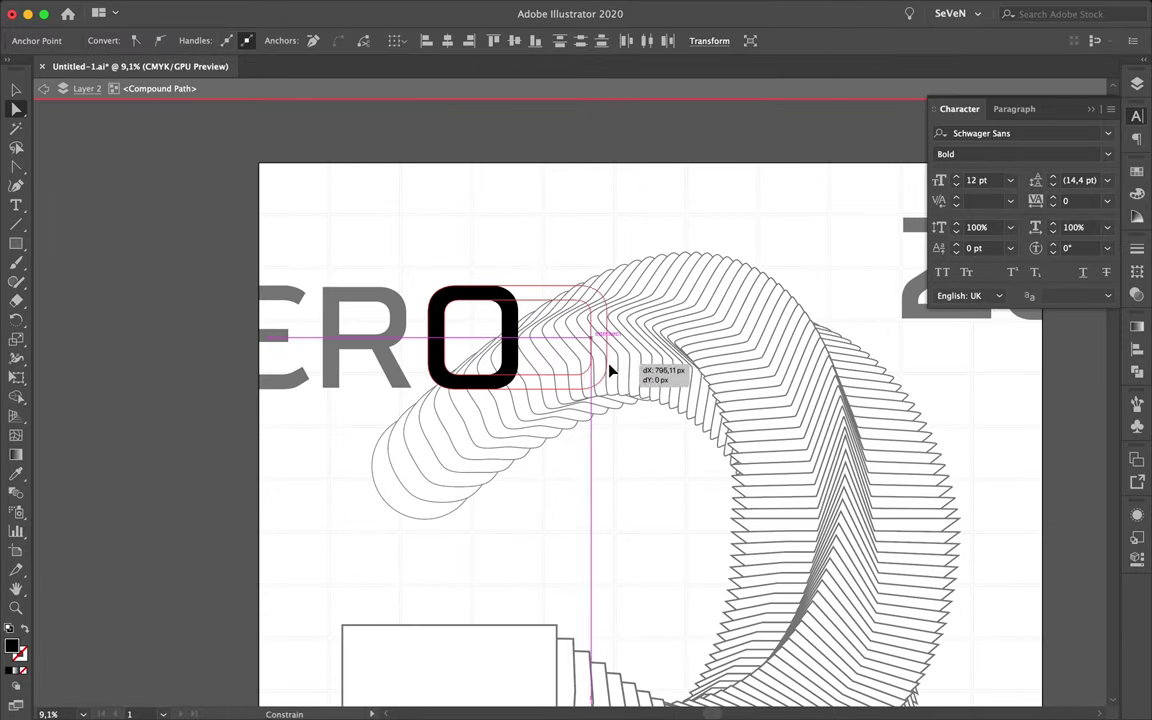
left_click_drag(522, 363, 859, 363)
key("Escape")
Step: Reorder the letter in the Layers stack and nudge the rounded bar slightly higher
left_click(532, 292)
left_click(1137, 84)
left_click(974, 116)
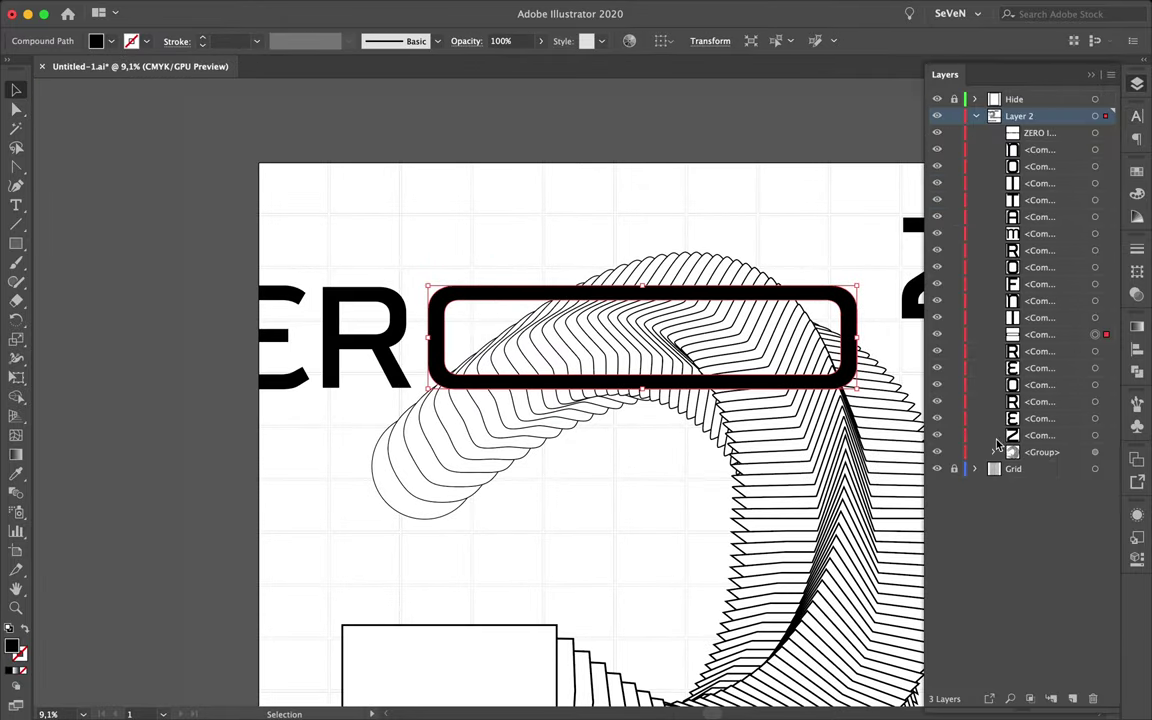
left_click(997, 442)
scroll(1061, 312, "down", 4)
left_click_drag(1061, 312, 1055, 643)
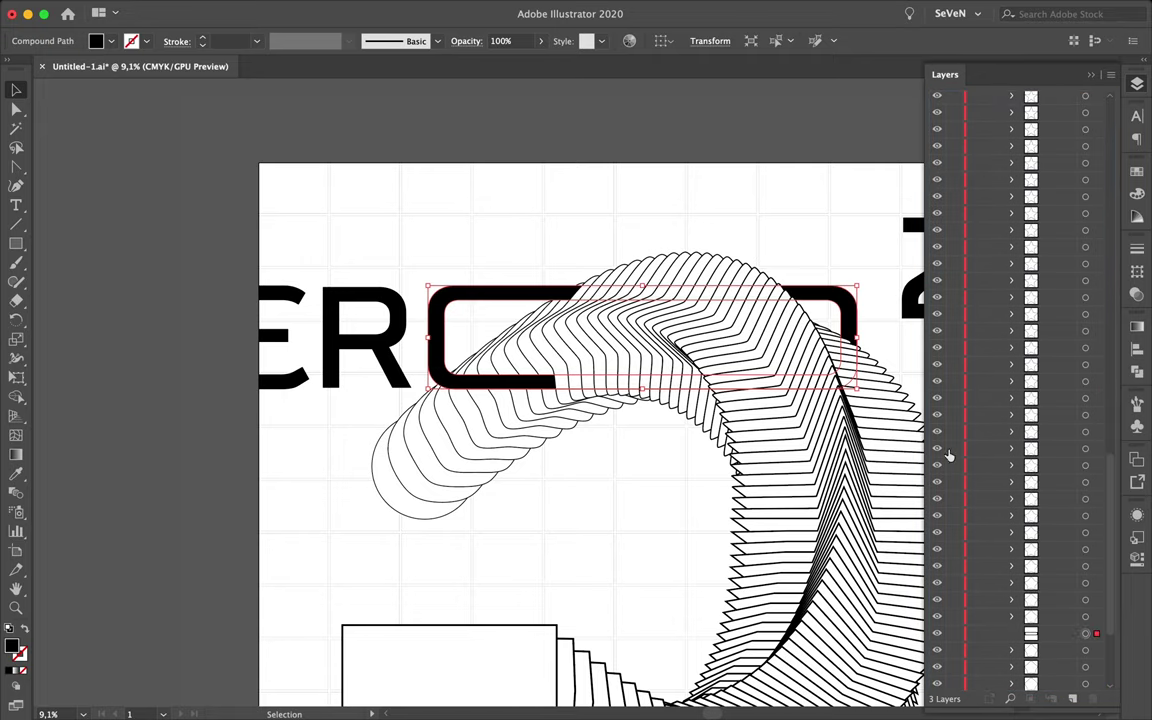
scroll(553, 275, "down", 3)
left_click(370, 205)
double_click(370, 205)
left_click_drag(373, 195, 372, 178)
double_click(266, 207)
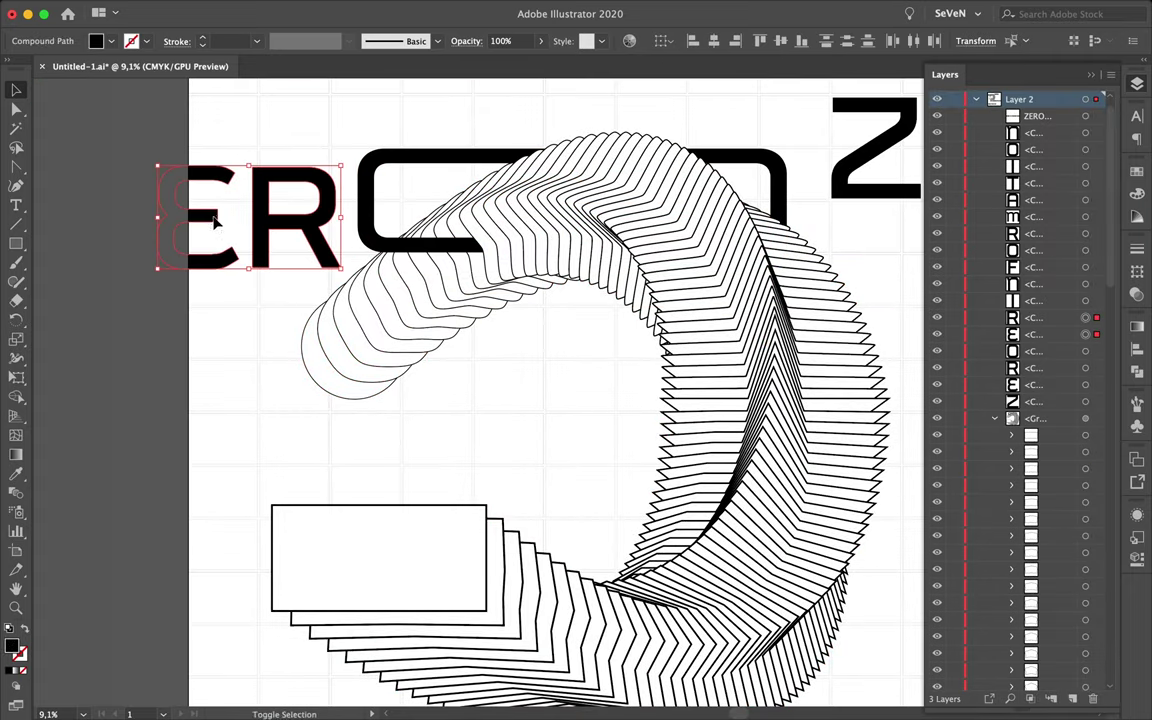
Step: Delete the leftover RO letters
left_click(228, 300)
scroll(228, 300, "up", 5)
scroll(228, 300, "down", 5)
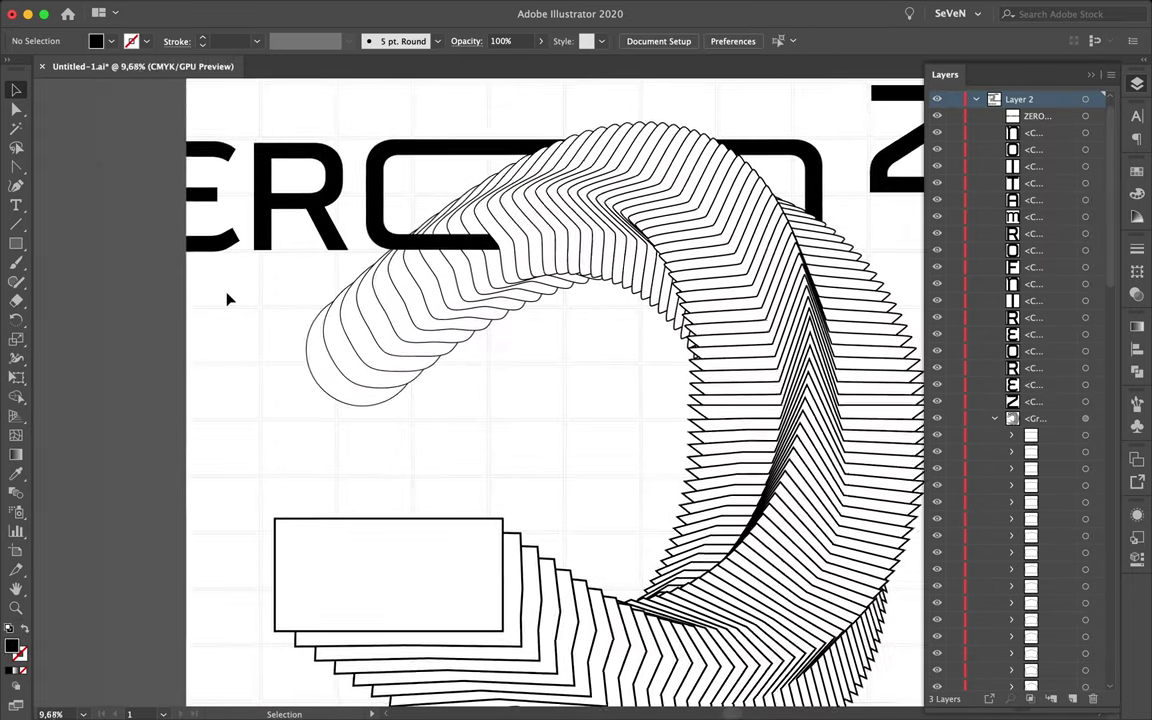
scroll(228, 300, "down", 3)
left_click_drag(805, 230, 656, 193)
key("Delete")
scroll(661, 290, "down", 3)
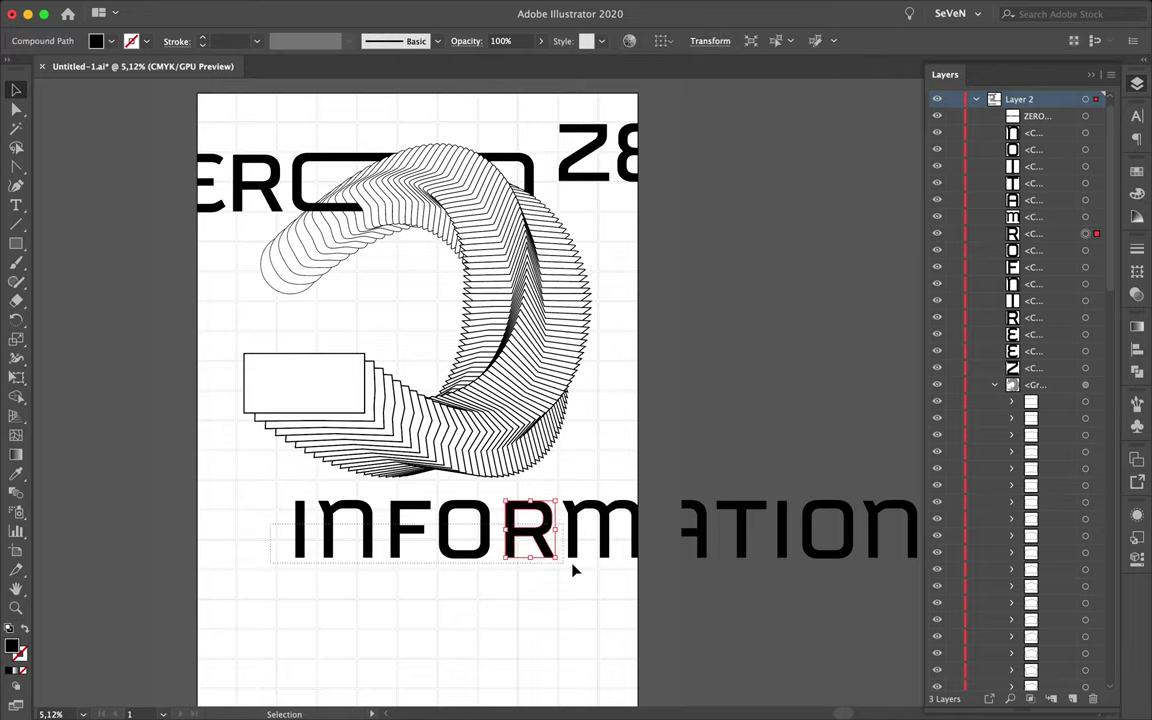
Step: Move INFORMATION onto a second line under ZERO and reduce the leading to about 490 pt
left_click_drag(243, 447, 411, 545)
left_click_drag(336, 516, 615, 232)
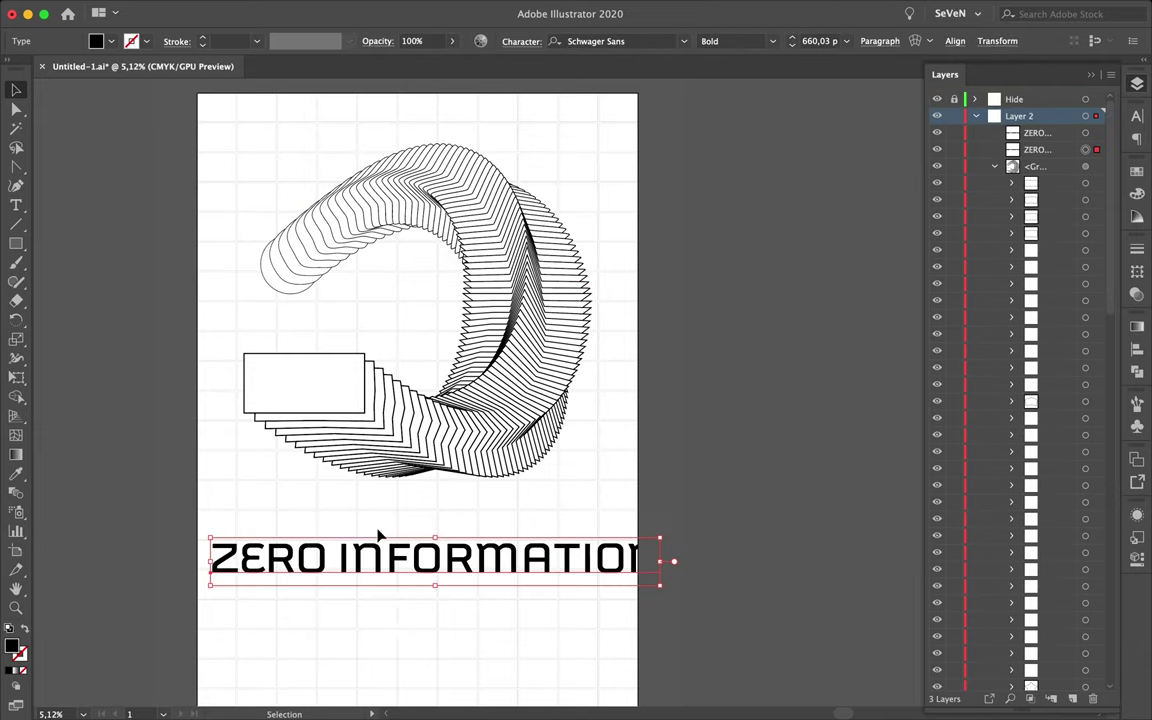
left_click(1137, 118)
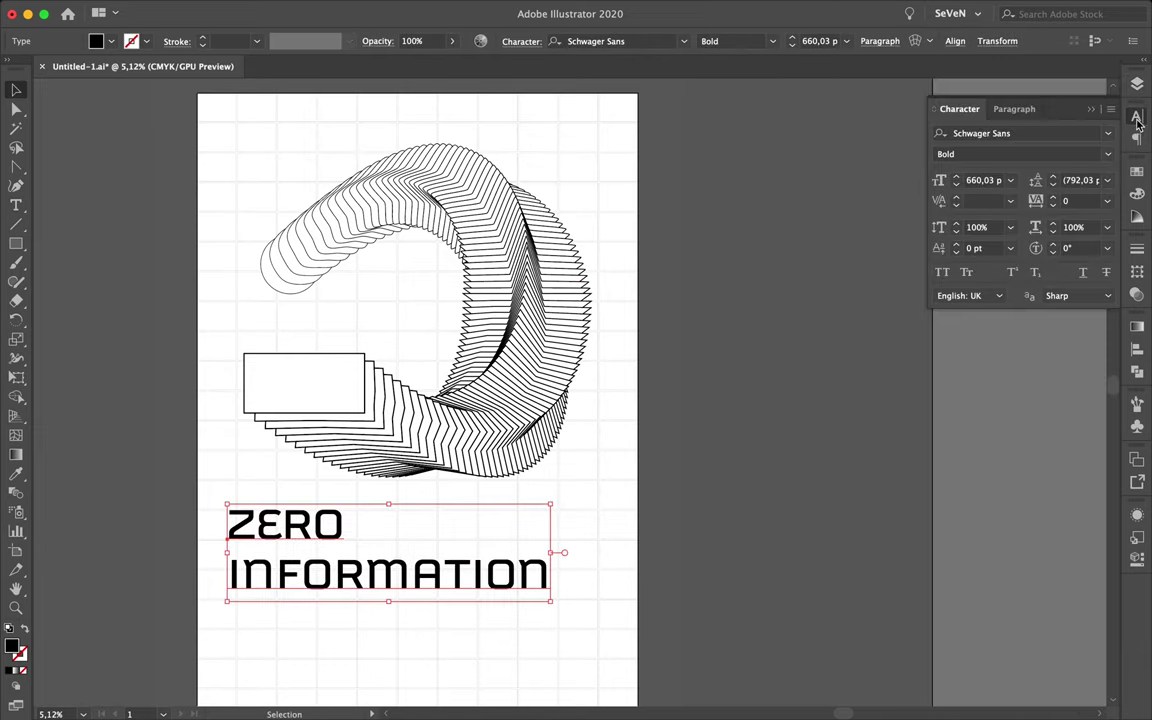
left_click(1053, 186)
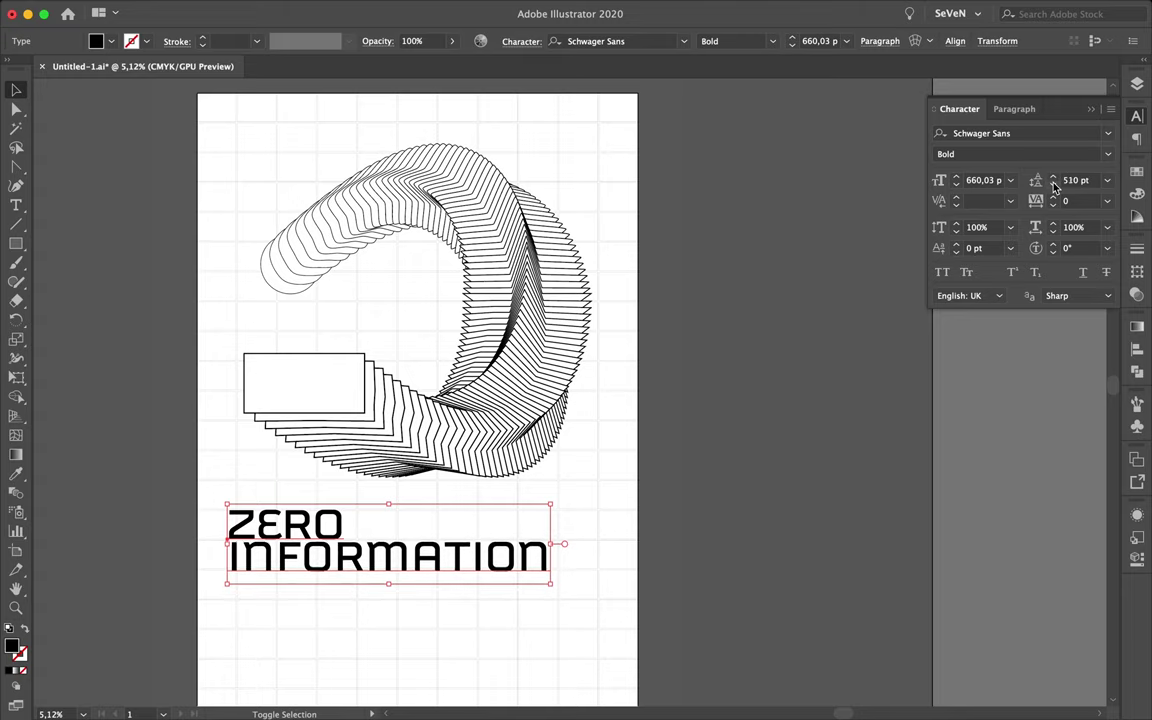
left_click(1053, 186)
left_click(703, 462)
Step: Tighten the ZERO INFORMATION leading further, from 488 pt to 477 pt
left_click(396, 562)
scroll(396, 562, "up", 3)
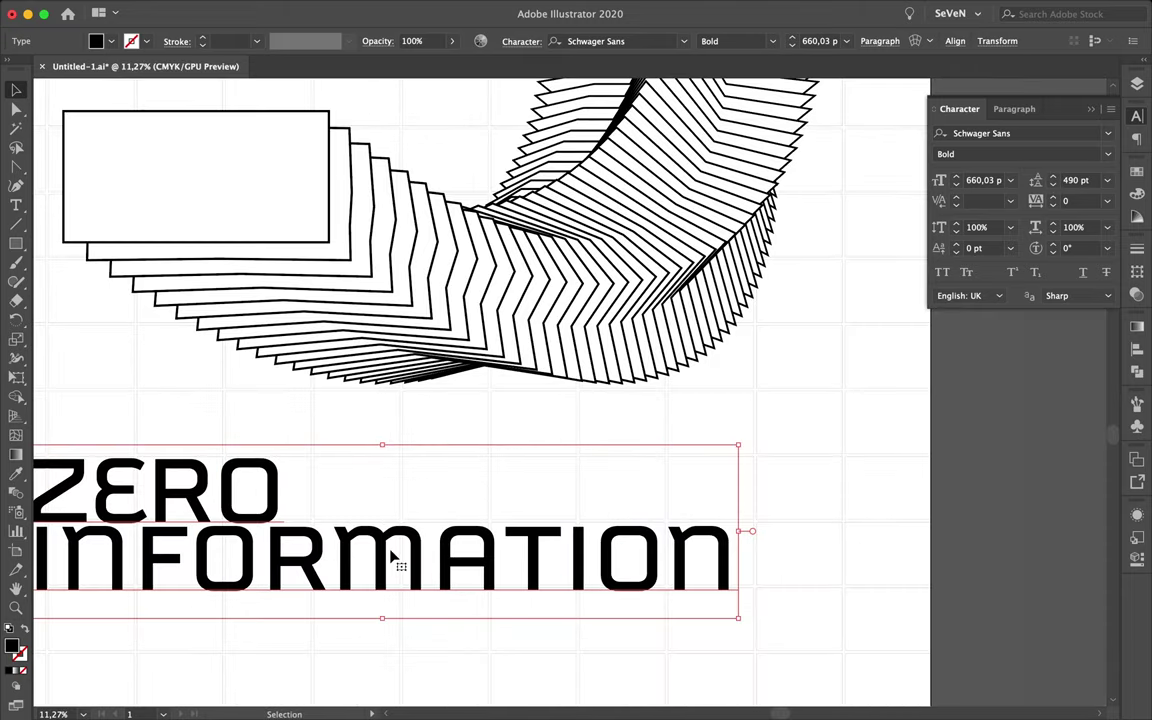
left_click(411, 507)
scroll(445, 532, "up", 2)
left_click(445, 532)
left_click(1053, 186)
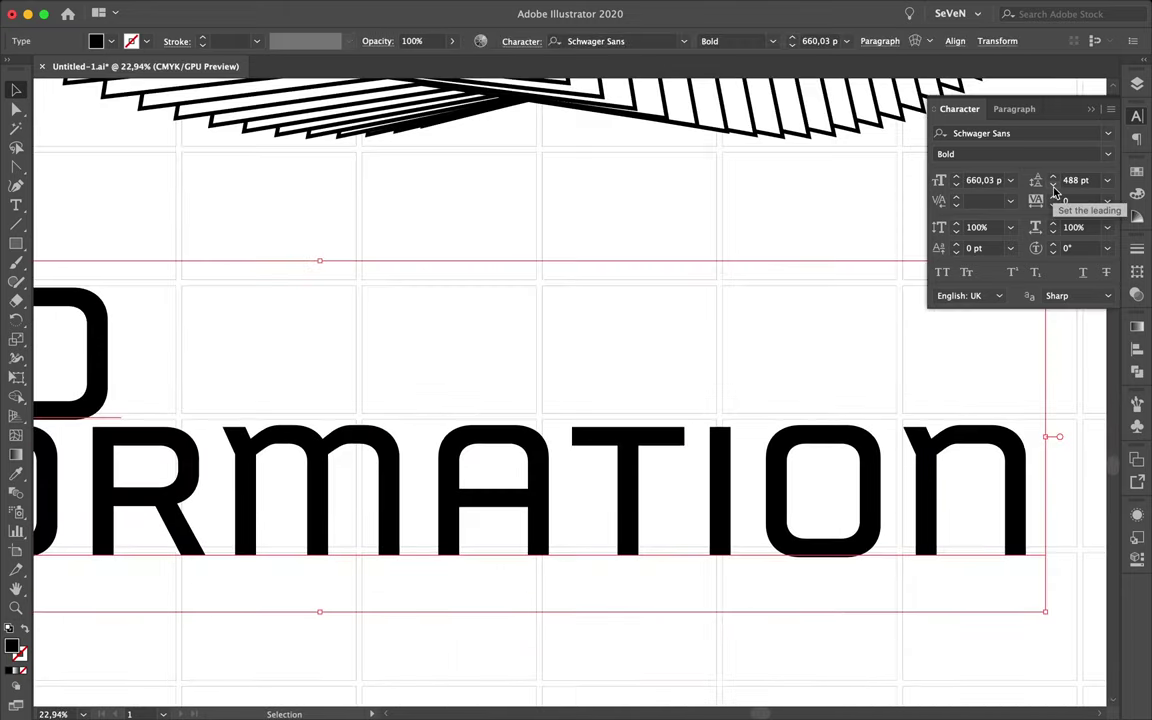
left_click(304, 273)
scroll(304, 273, "down", 2)
scroll(304, 488, "down", 2)
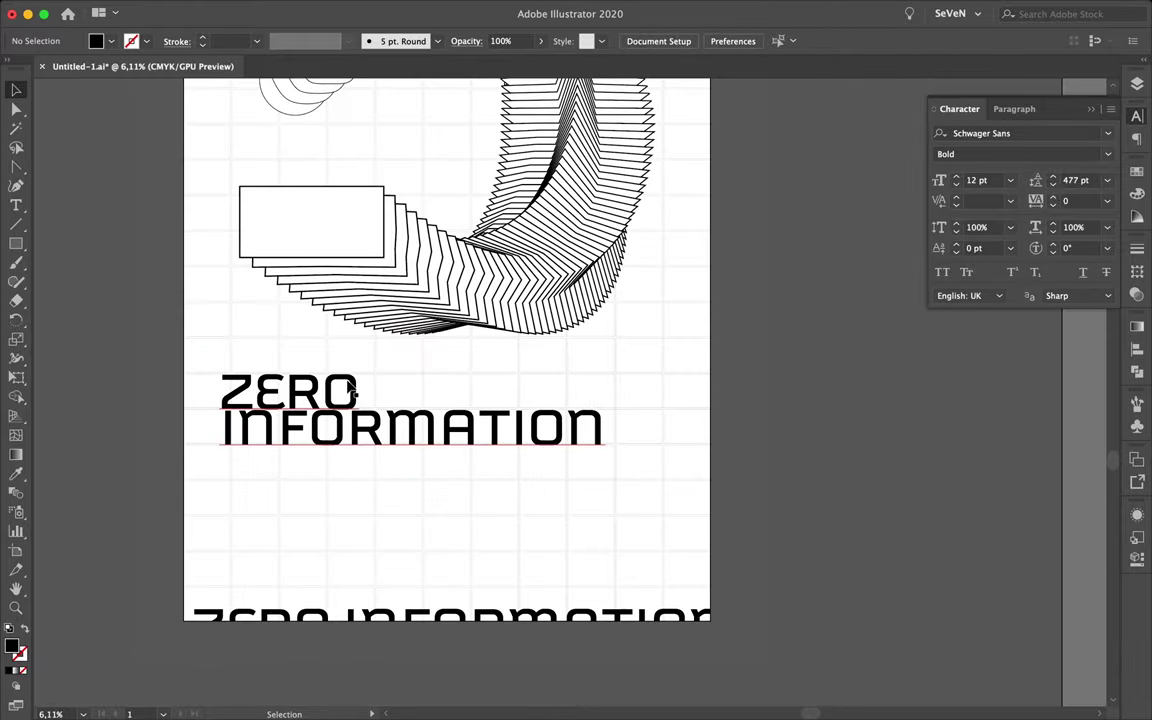
Step: Convert the two-line text to outlines and stretch the O's anchors into a long rounded bar
left_click(350, 390)
left_click(239, 8)
left_click(296, 267)
scroll(340, 360, "up", 3)
key("a")
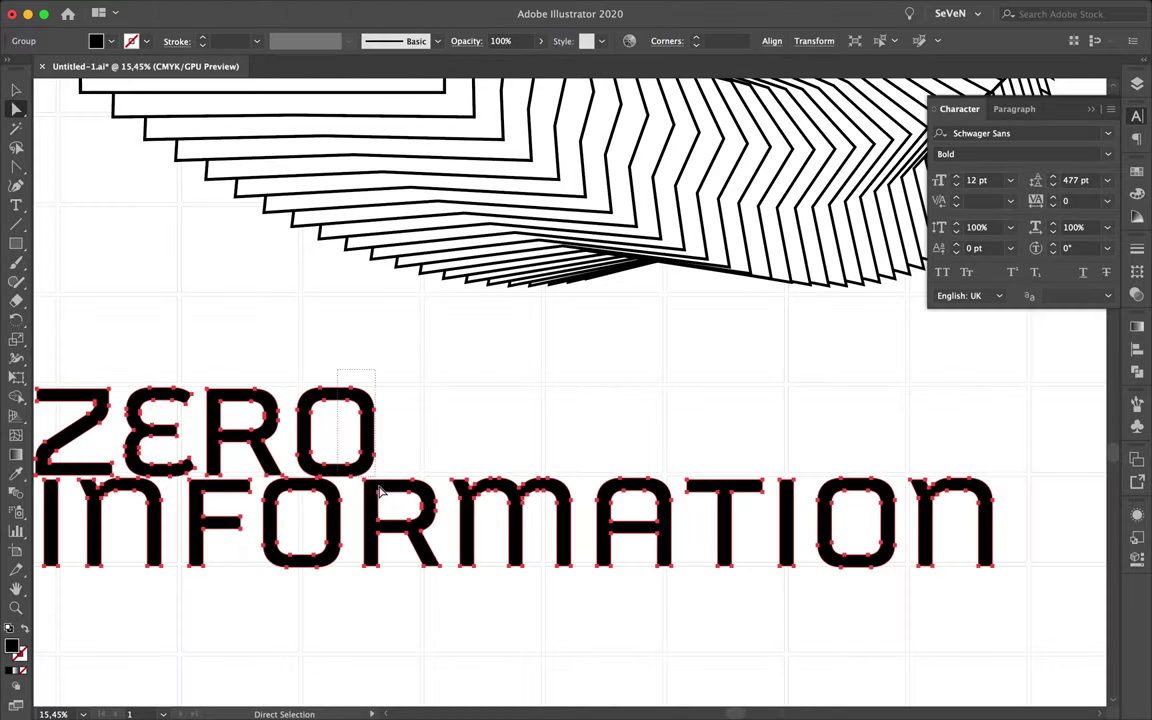
mouse_move(395, 485)
left_mouse_down()
mouse_move(915, 401)
mouse_move(951, 380)
left_mouse_up()
key("v")
scroll(712, 334, "down", 3)
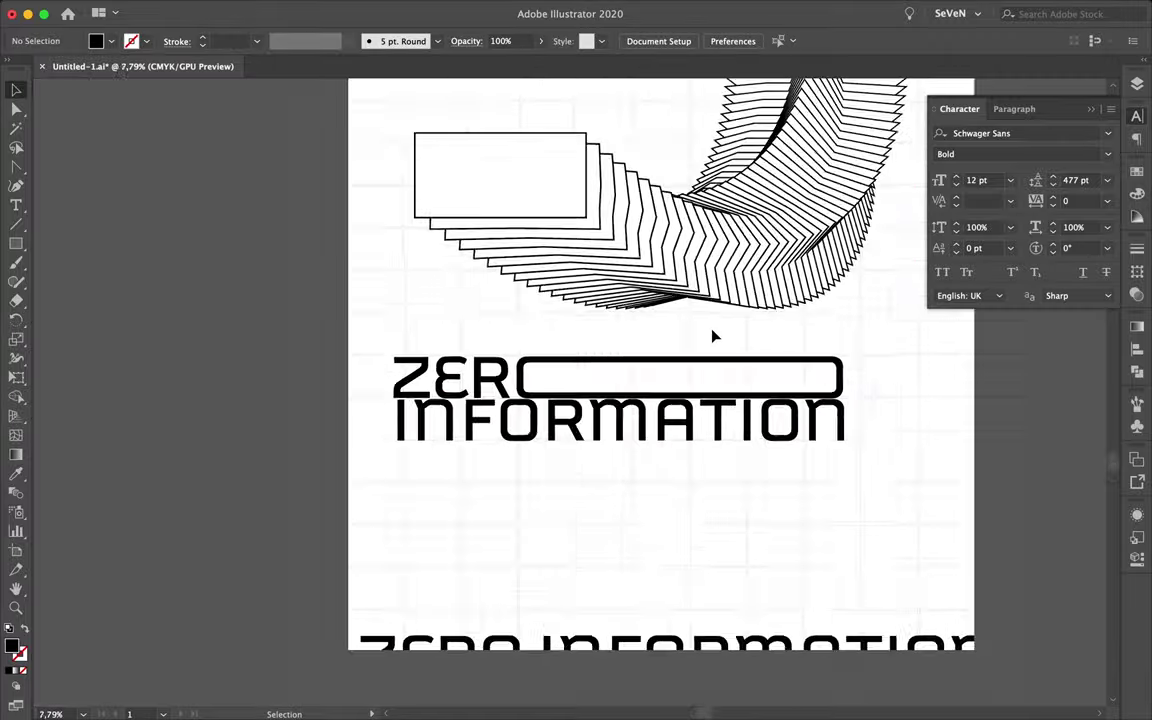
Step: Inside the group, scale INFORMATION down and move it into the rounded bar
double_click(490, 408)
left_click(490, 406)
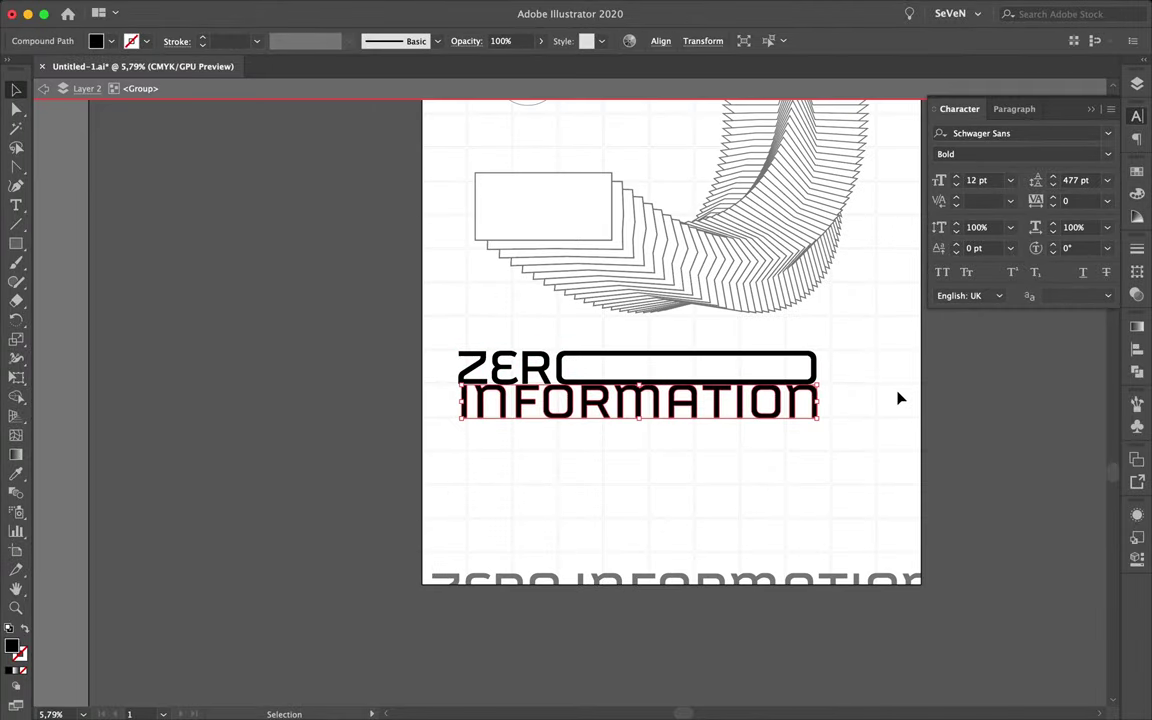
double_click(561, 495)
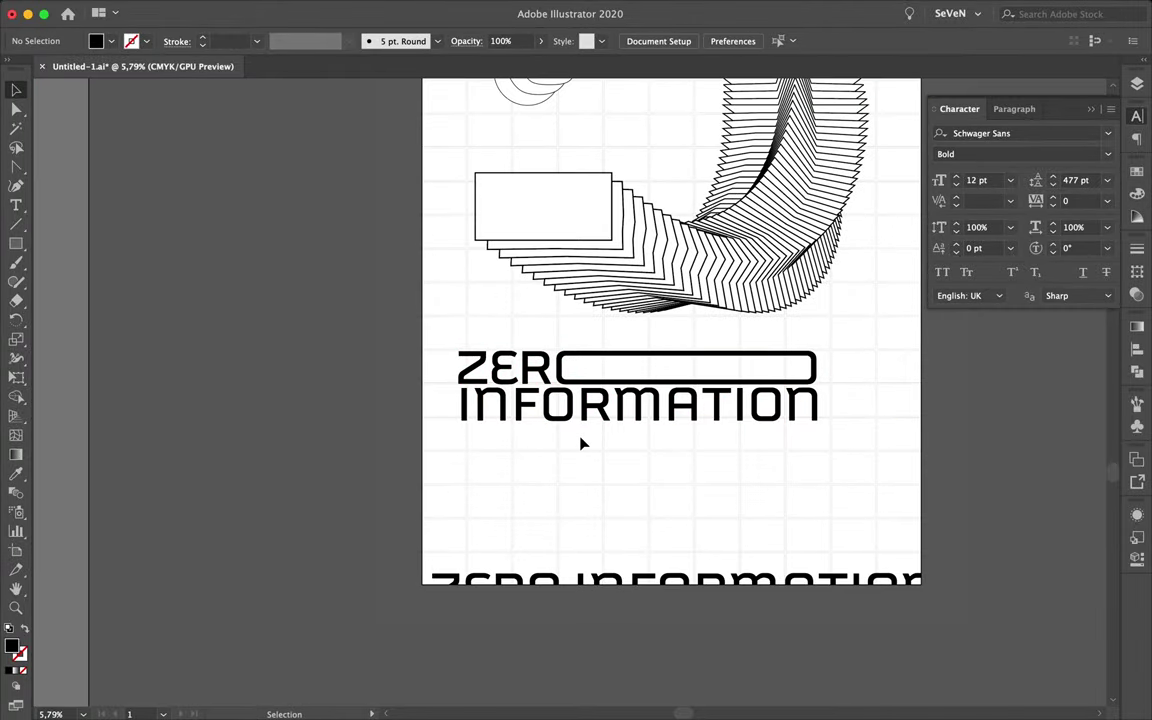
scroll(582, 443, "up", 1)
left_click(391, 391)
double_click(391, 391)
left_click_drag(305, 380, 514, 375)
left_click_drag(600, 390, 580, 325)
left_click(631, 440)
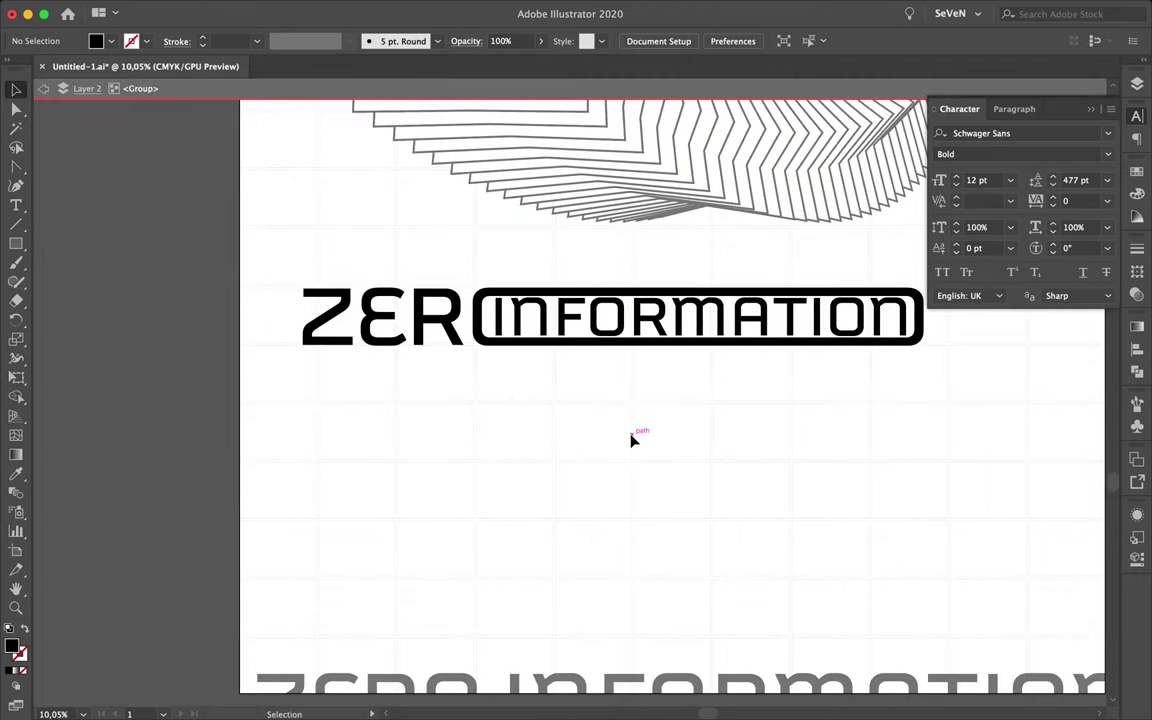
Step: Fill the rounded O bar with green from the Swatches
scroll(631, 440, "down", 1)
left_click(670, 365)
left_click(1137, 171)
left_click(987, 228)
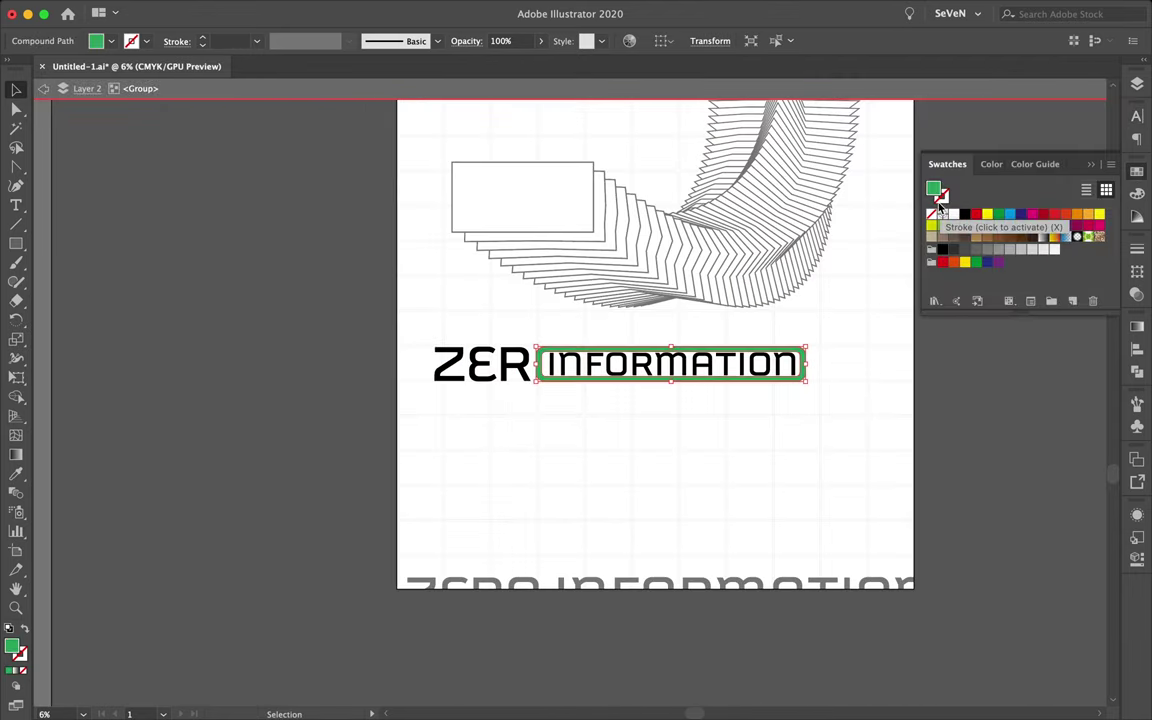
double_click(933, 189)
key("Return")
Step: Save the bar's green as a new swatch, remove unused swatches, and refill the bar green
left_click(700, 330)
scroll(725, 342, "up", 2)
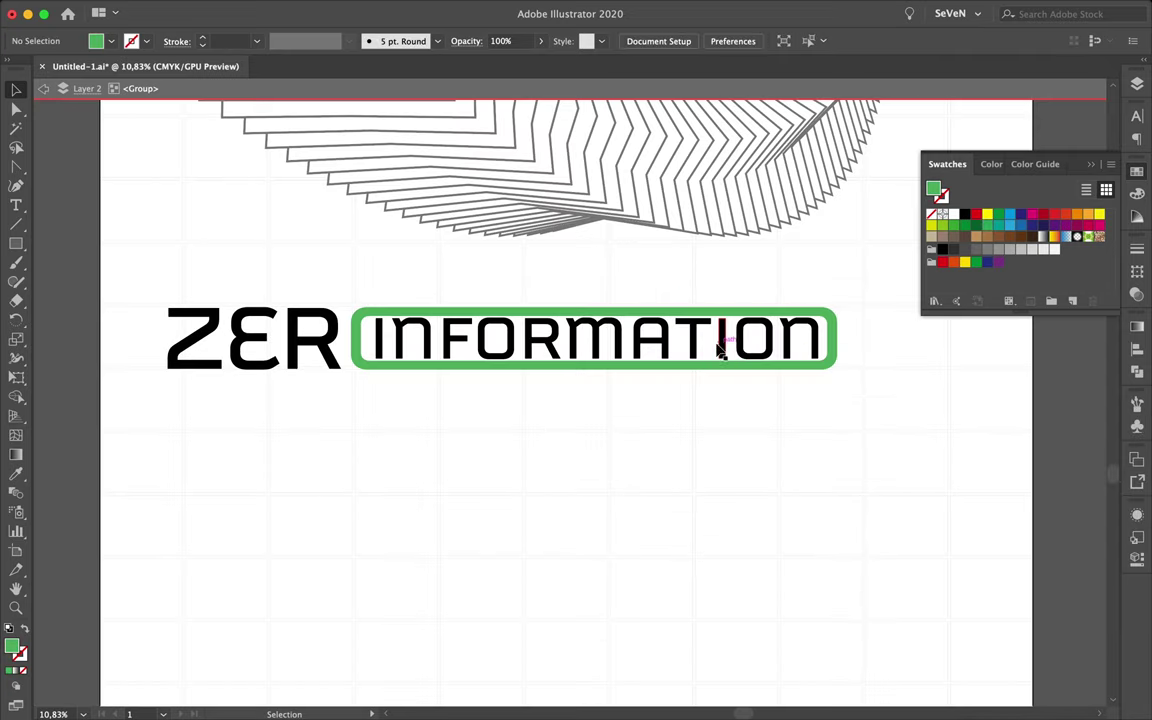
left_click(830, 335)
left_click(1072, 301)
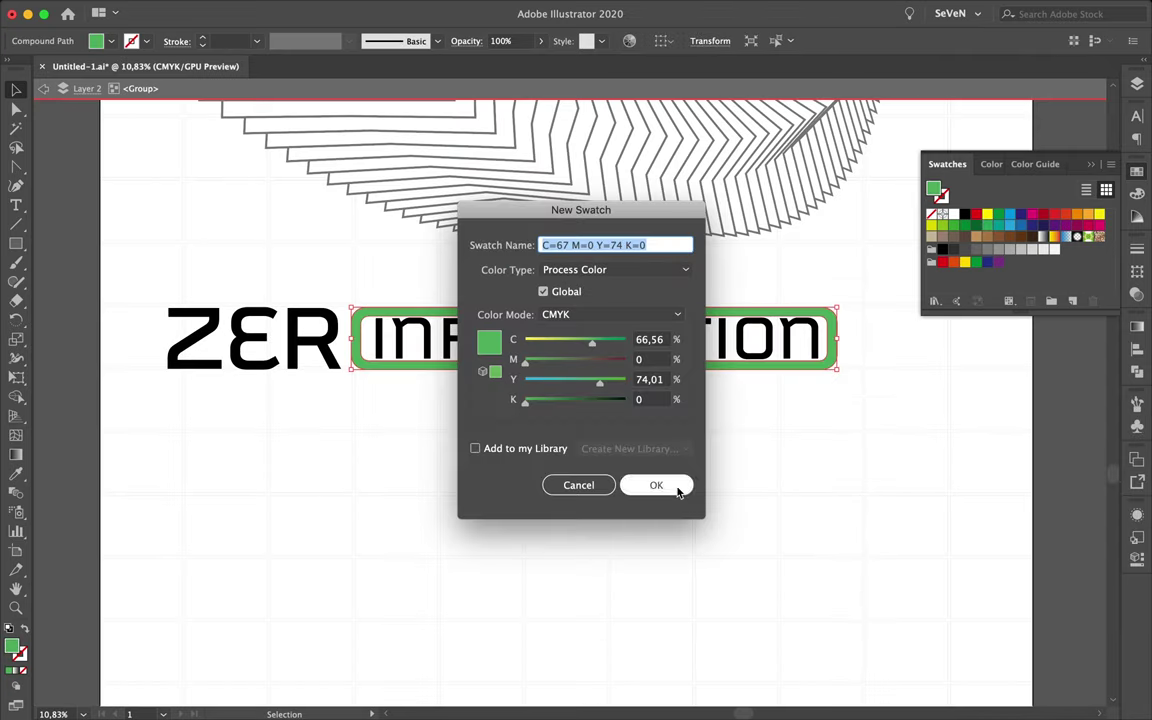
left_click(674, 494)
left_click(976, 216)
left_click(1104, 303)
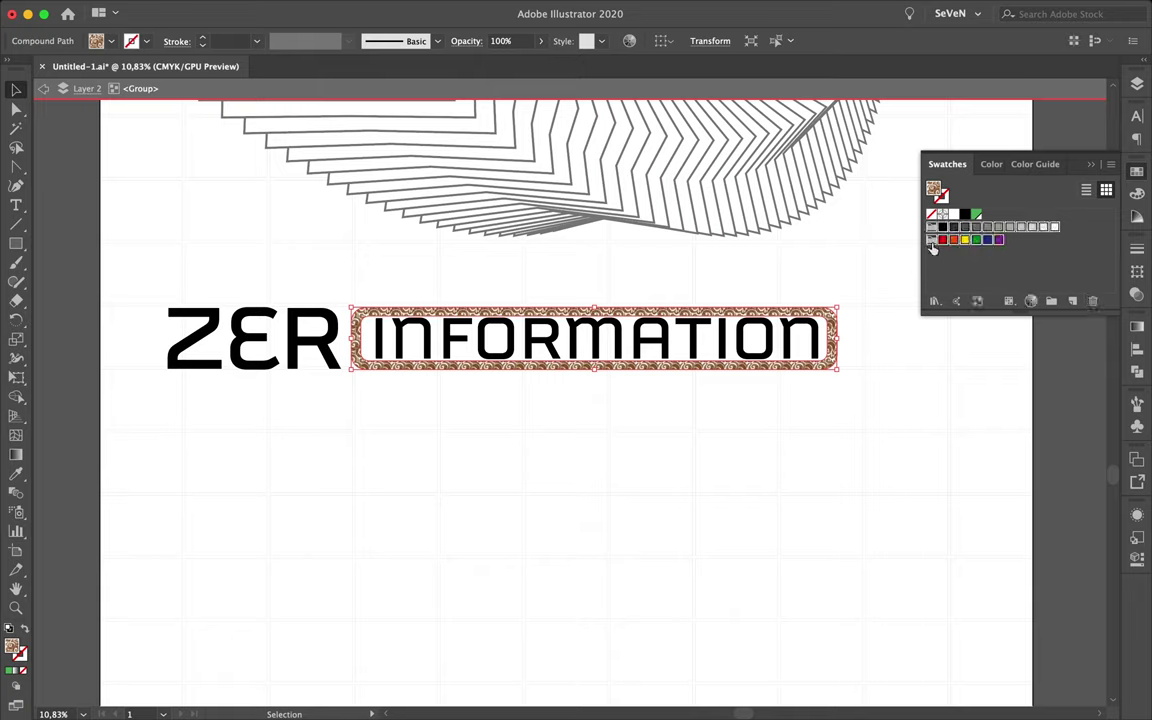
left_click(976, 215)
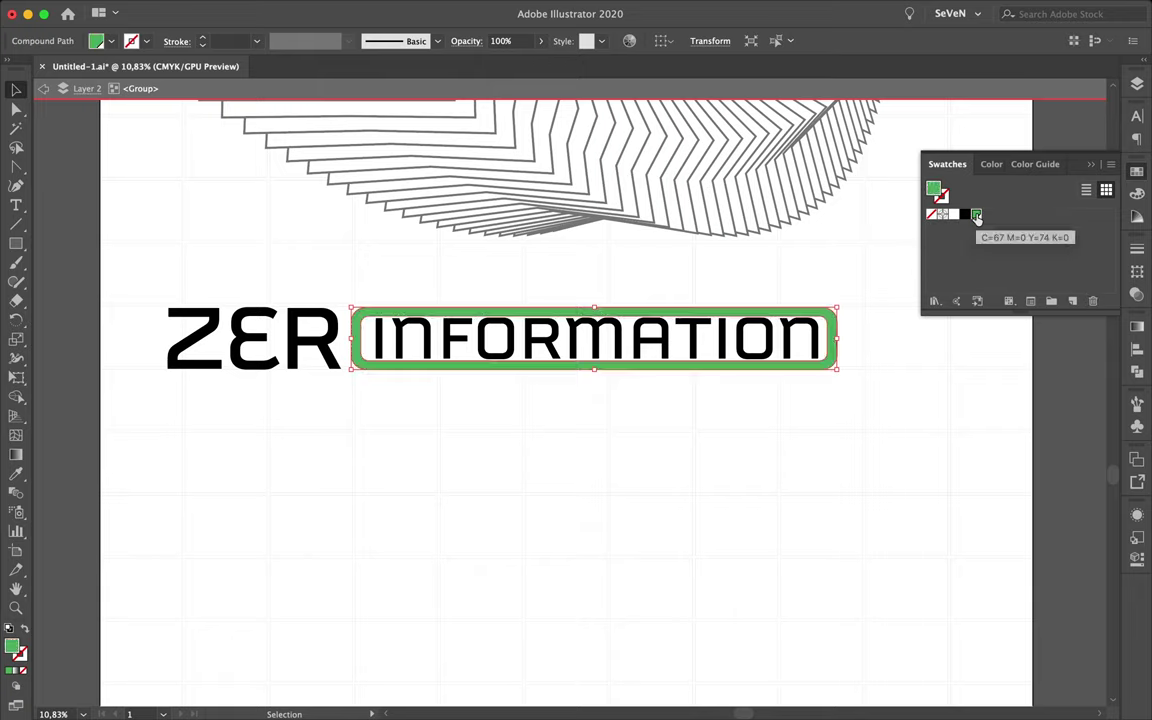
left_click(832, 340)
Step: Make the INFORMATION letters white-filled with no stroke against the green bar
left_click(784, 352, "alt")
key("i")
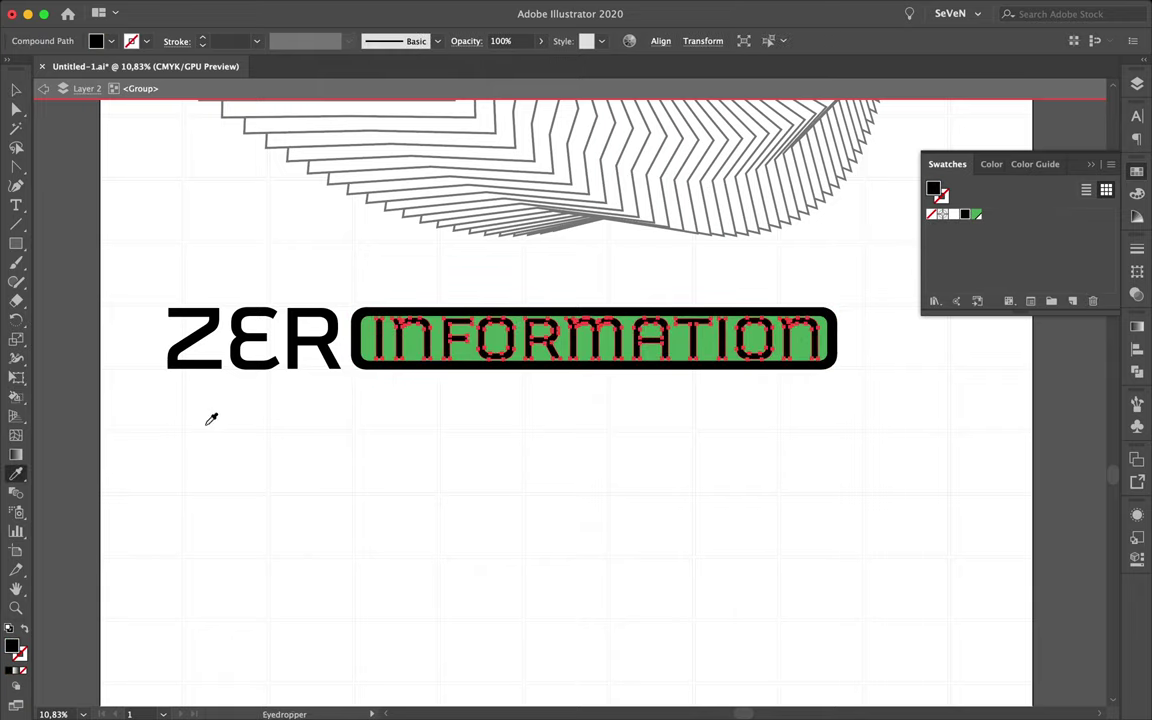
key("d")
key("x")
key("slash")
key("v")
Step: Select the INFORMATION letters and centre them within the green bar
scroll(490, 355, "up", 2)
left_click(462, 334)
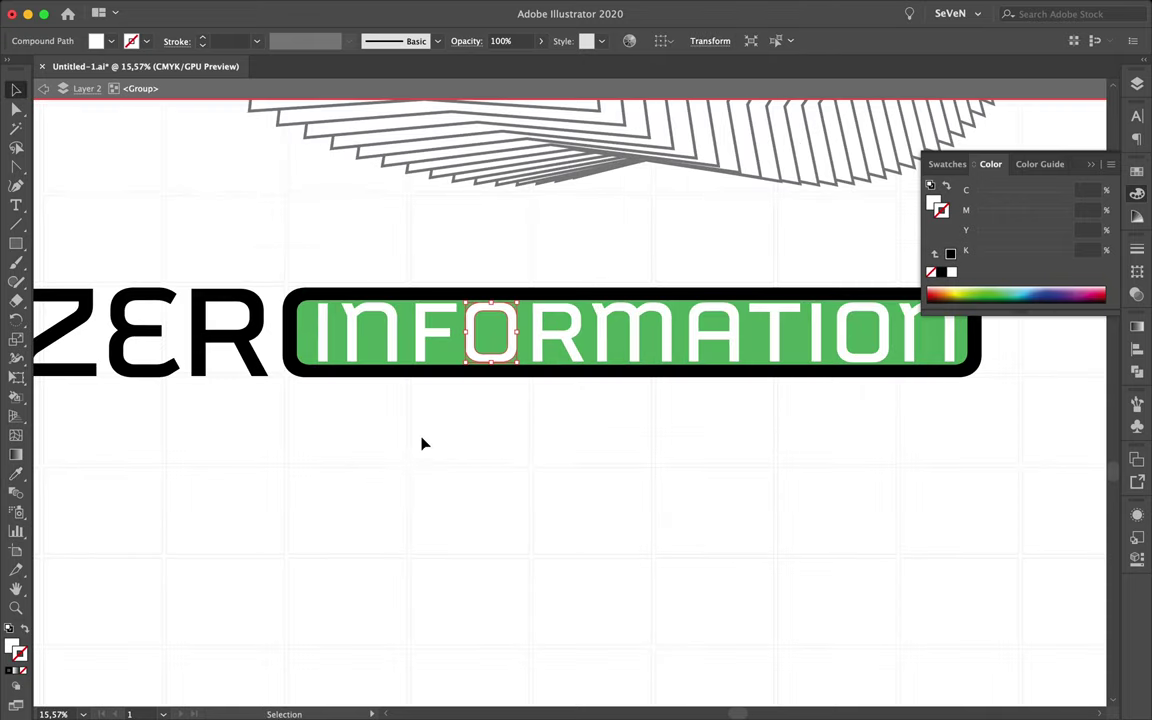
left_click(419, 352, "shift")
left_click(350, 340, "shift")
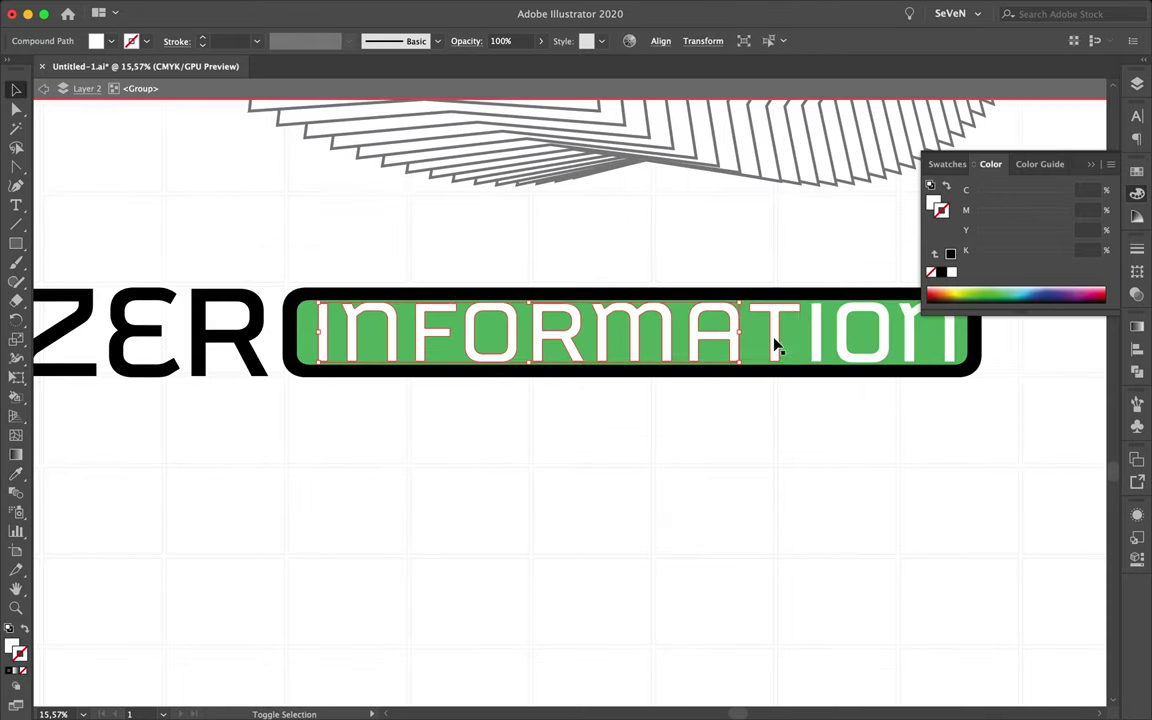
left_click_drag(841, 343, 816, 350)
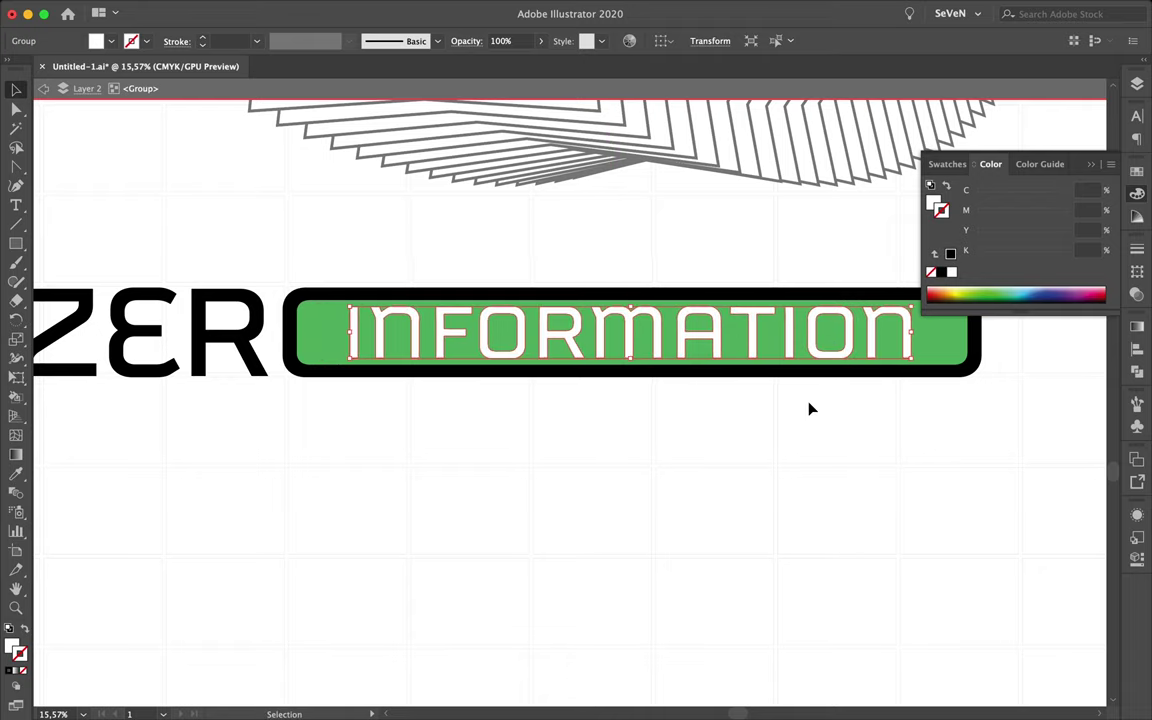
Step: Move the whole ZERO INFORMATION logo below the swirl
left_click(667, 305, "shift")
scroll(429, 560, "down", 5)
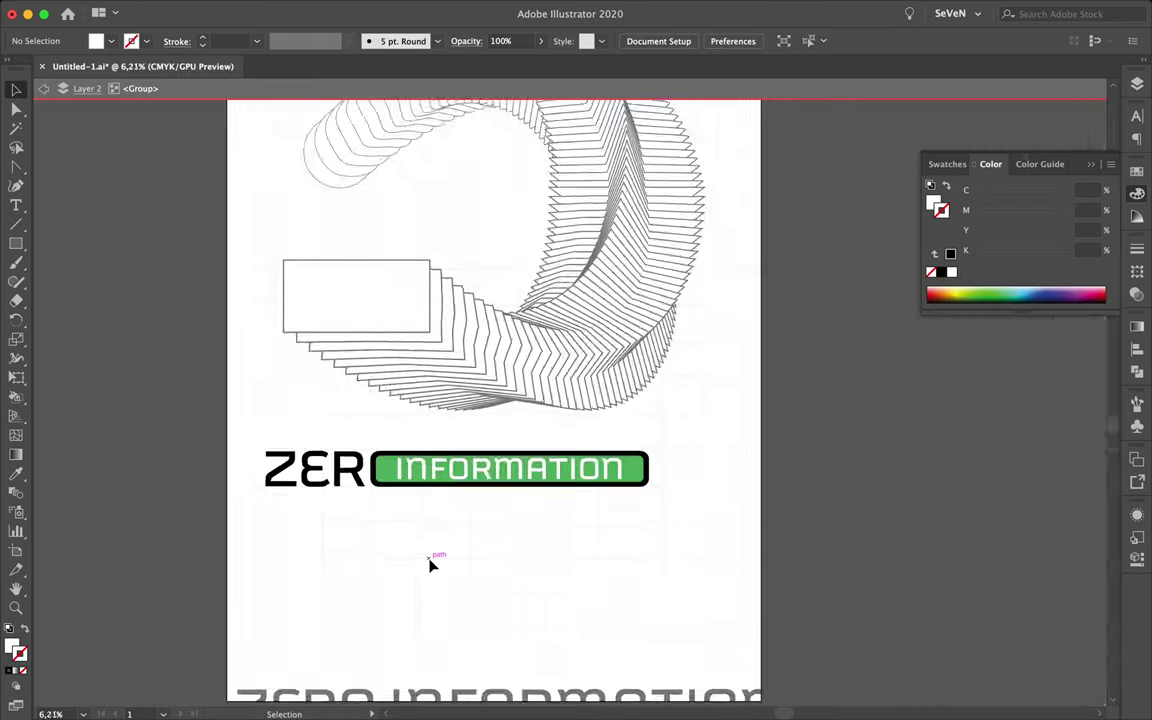
left_click_drag(459, 442, 489, 464)
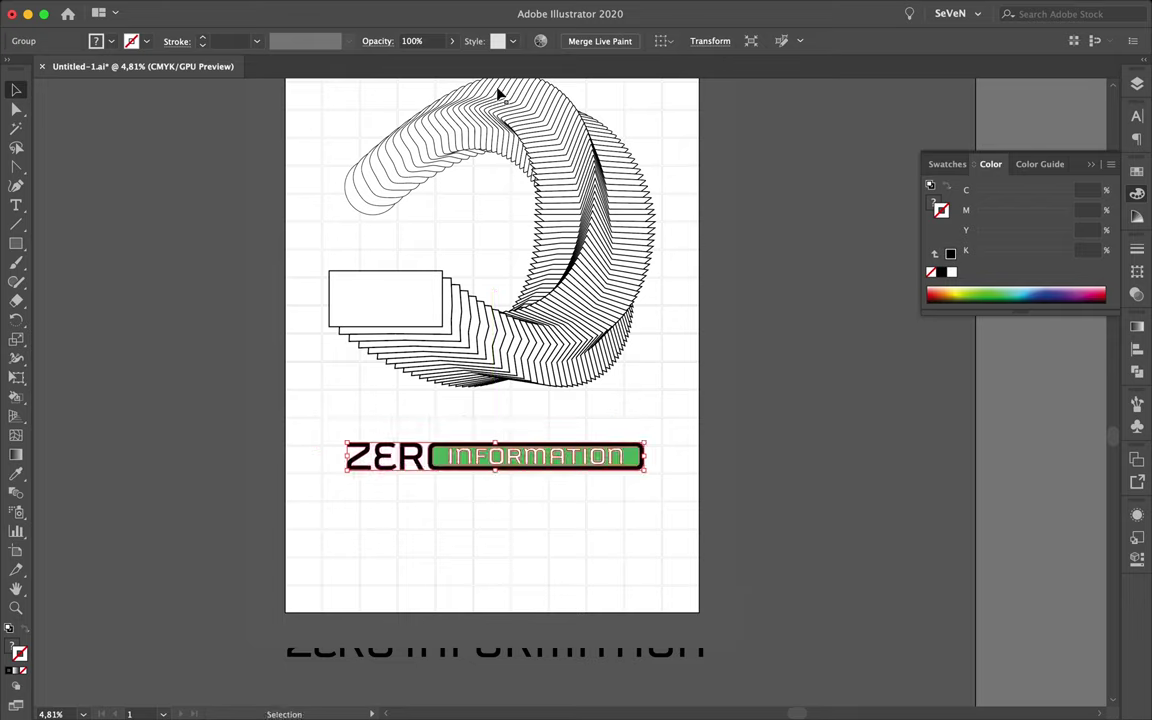
Step: Set the Align panel to align to a key object
left_click(1137, 248)
left_click(1137, 349)
left_click(1097, 455)
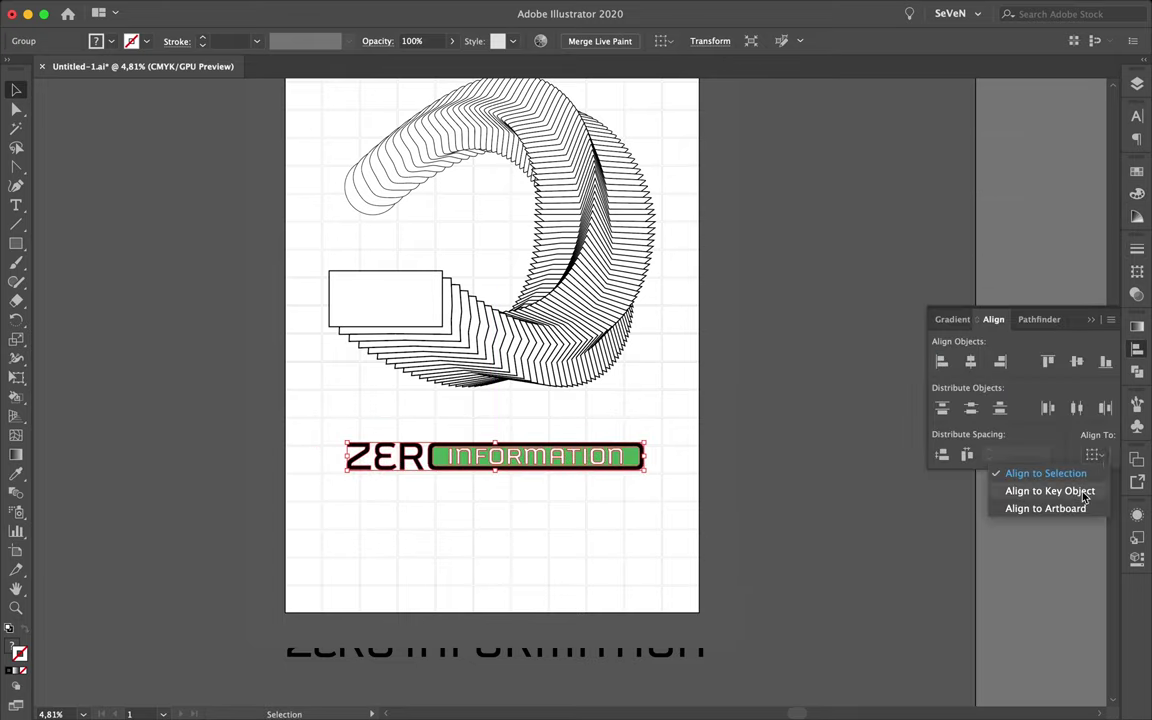
left_click(697, 436)
scroll(495, 456, "up", 3)
left_click(368, 476)
left_click(255, 548)
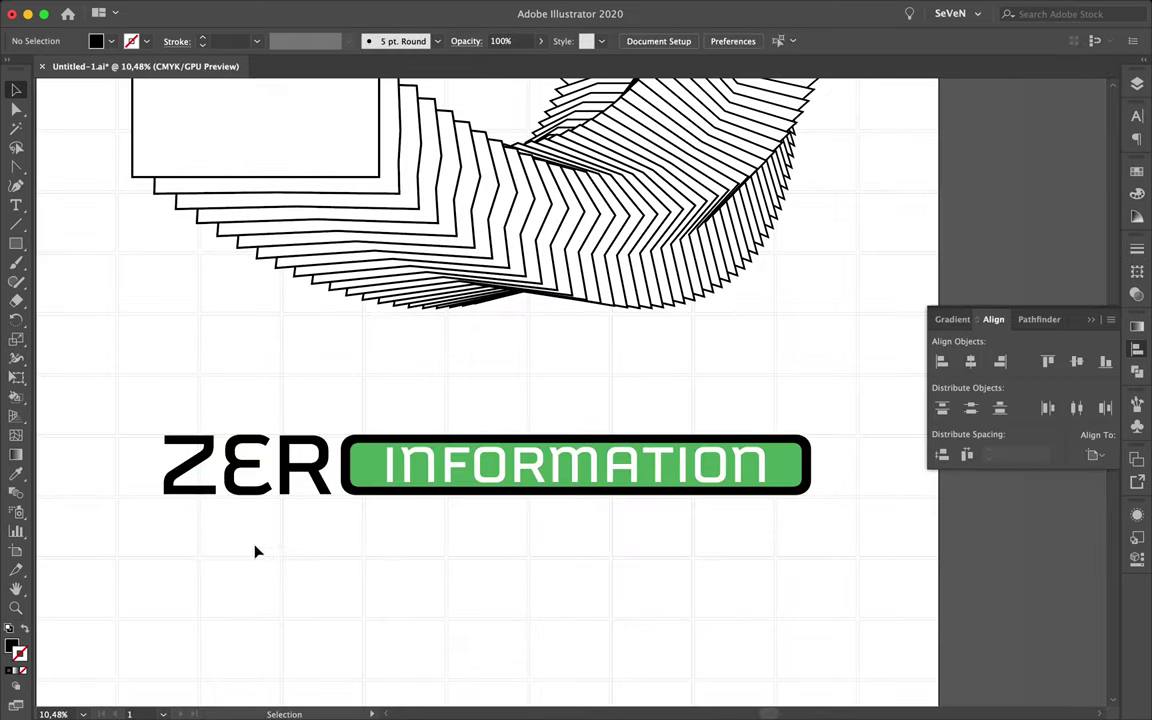
Step: Select the swirl group and stack several duplicate copies with an Alt-drag and Ctrl+D
scroll(250, 546, "up", 3)
scroll(218, 443, "down", 3)
scroll(290, 607, "down", 2)
scroll(375, 247, "up", 2)
left_click(375, 247)
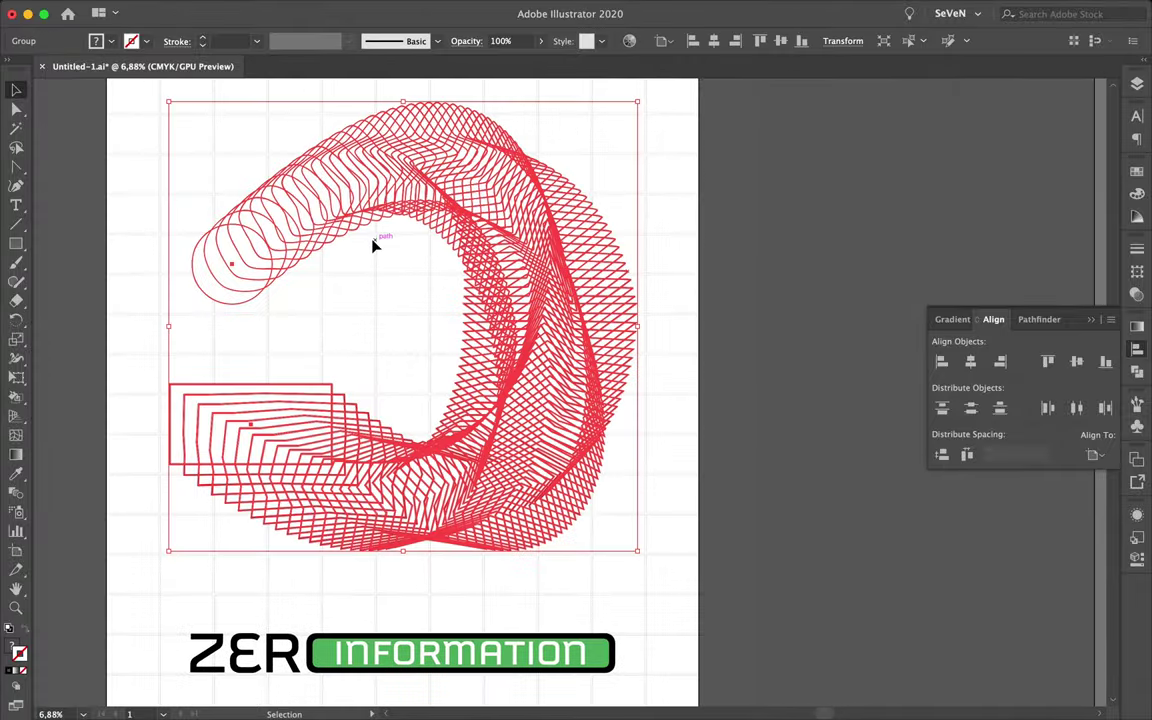
scroll(336, 287, "up", 2)
left_click(336, 287)
scroll(336, 287, "up", 2)
left_click(263, 258)
left_click_drag(275, 256, 278, 252)
key("ctrl+d")
key("ctrl+d")
key("ctrl+d")
key("ctrl+shift+a")
key("ctrl+0")
scroll(314, 378, "up", 5)
Step: Inside the swirl group, add another stacked circle copy and fill it black
double_click(314, 378)
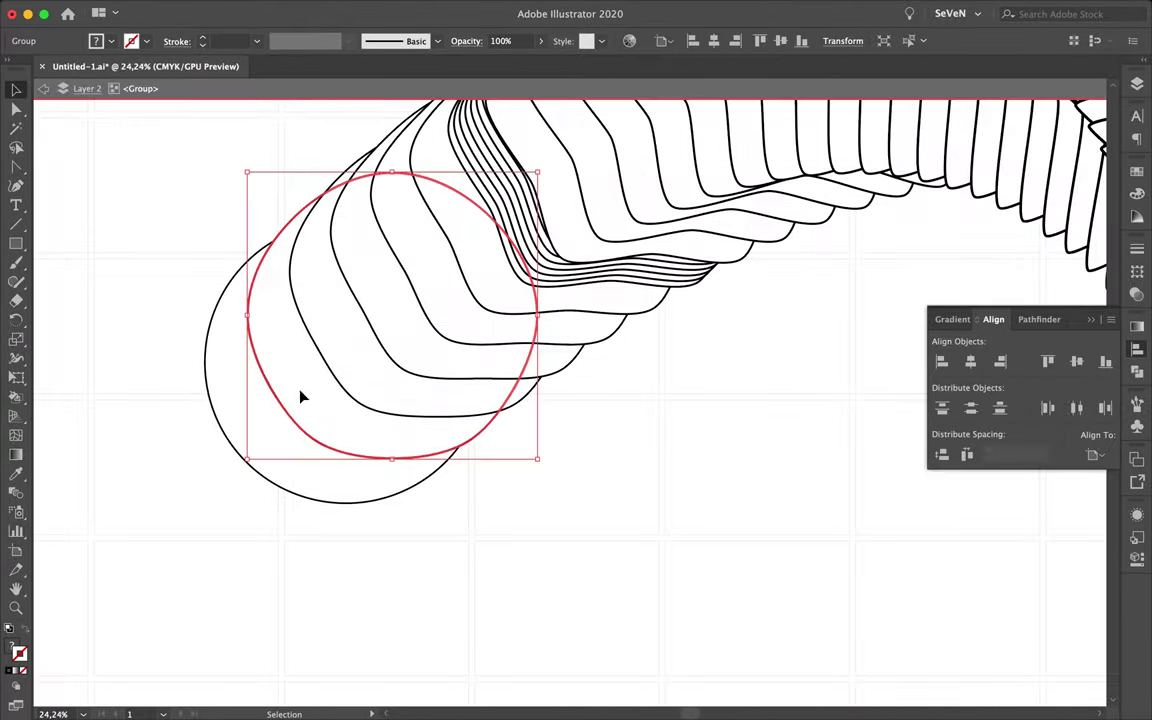
key("ctrl+d")
key("ctrl+d")
key("ctrl+d")
scroll(488, 447, "down", 3)
scroll(488, 447, "down", 3)
key("i")
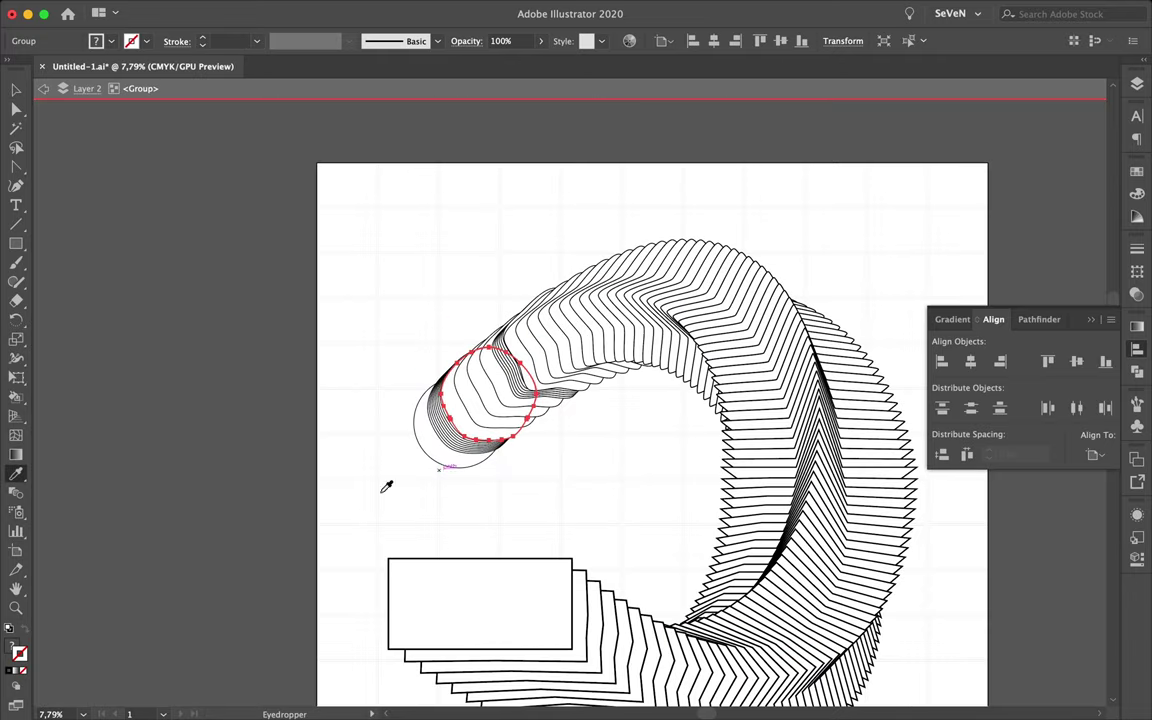
key("shift+x")
Step: Colour a wavy swirl copy green from the Swatches
left_click(583, 330)
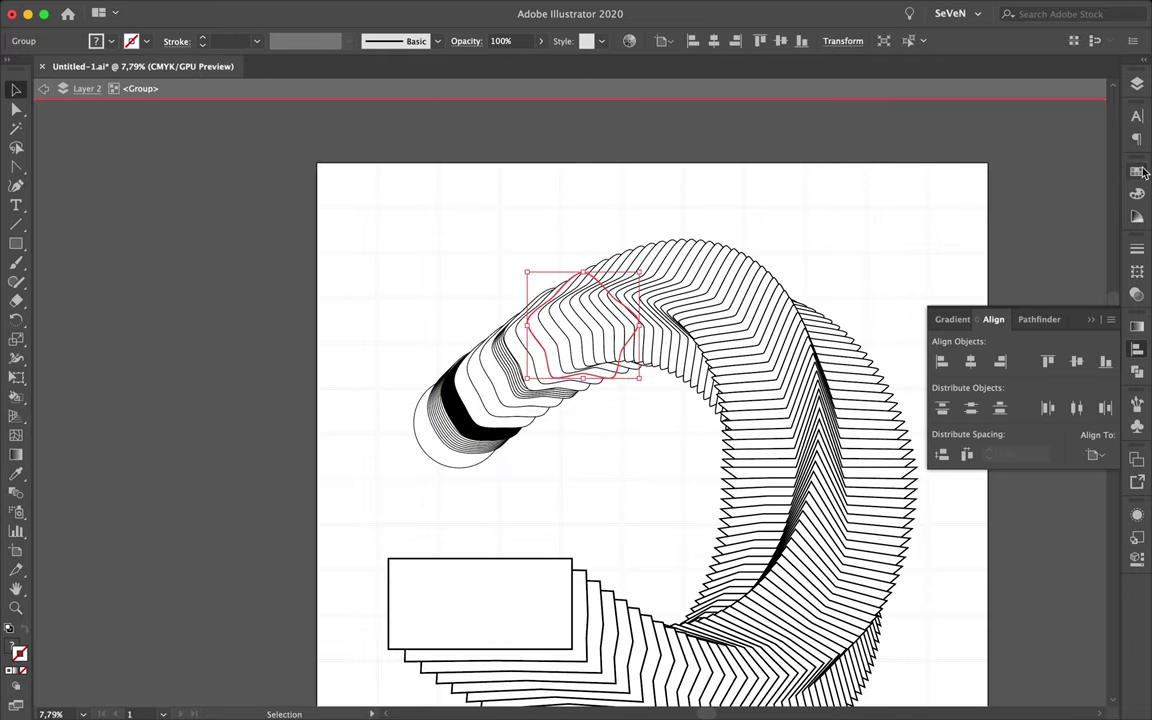
left_click(1137, 170)
left_click(977, 214)
left_click(976, 214)
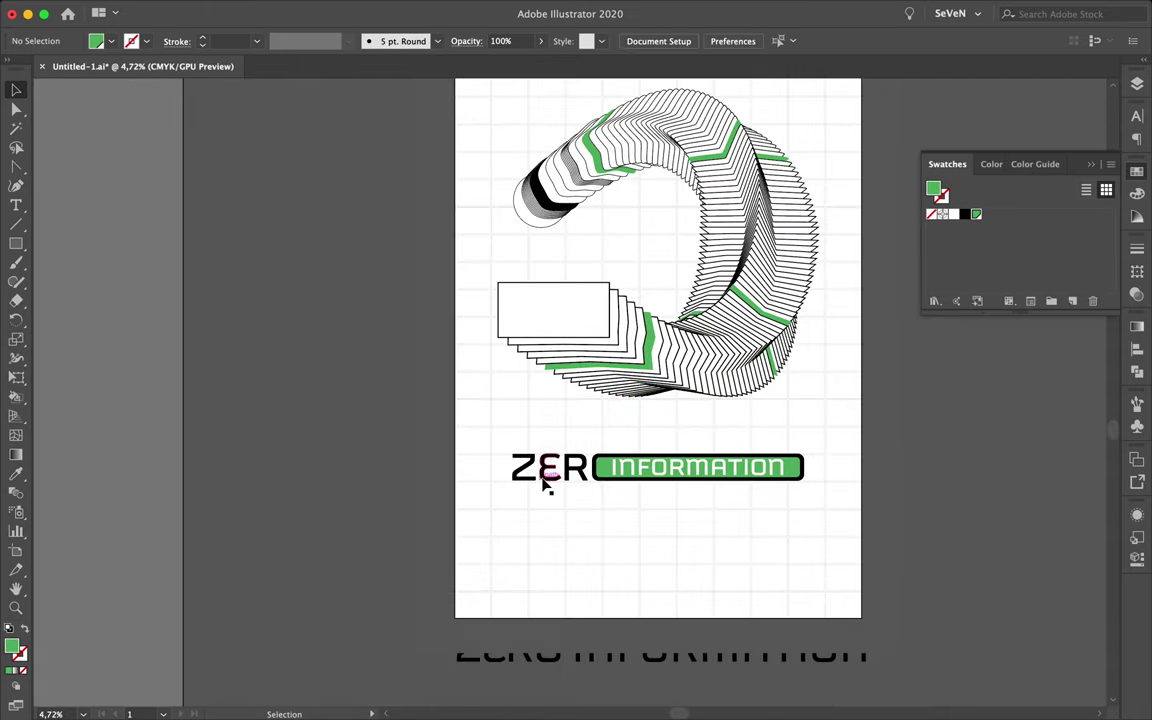
Step: Add a '23' text line and place it near the bottom of the artboard
left_click(566, 296)
left_click(527, 424)
left_click(548, 472)
key("t")
left_click(480, 560)
key("super+v")
left_click(1028, 8)
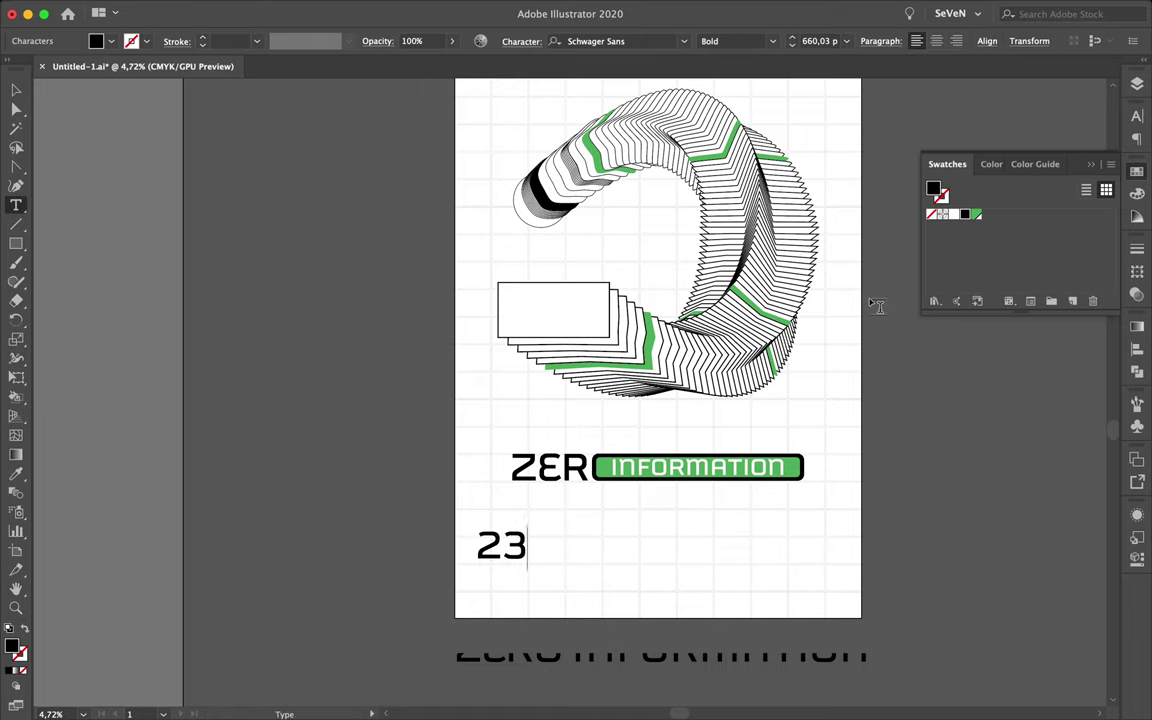
key("Escape")
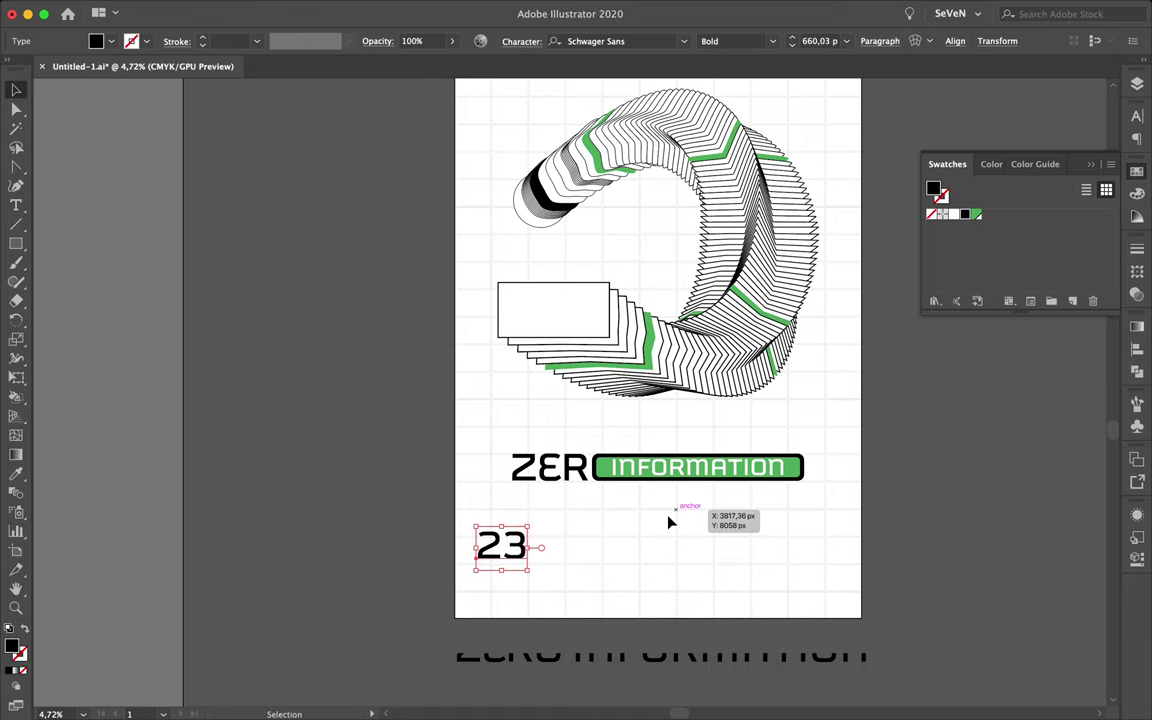
scroll(600, 463, "up", 3)
mouse_move(474, 583)
left_mouse_down()
mouse_move(550, 496)
mouse_move(540, 517)
left_mouse_up()
Step: Enlarge the 23 and set its font style to Thin
key("super+t")
left_click(1022, 154)
left_click(964, 165)
left_click_drag(377, 656, 386, 650)
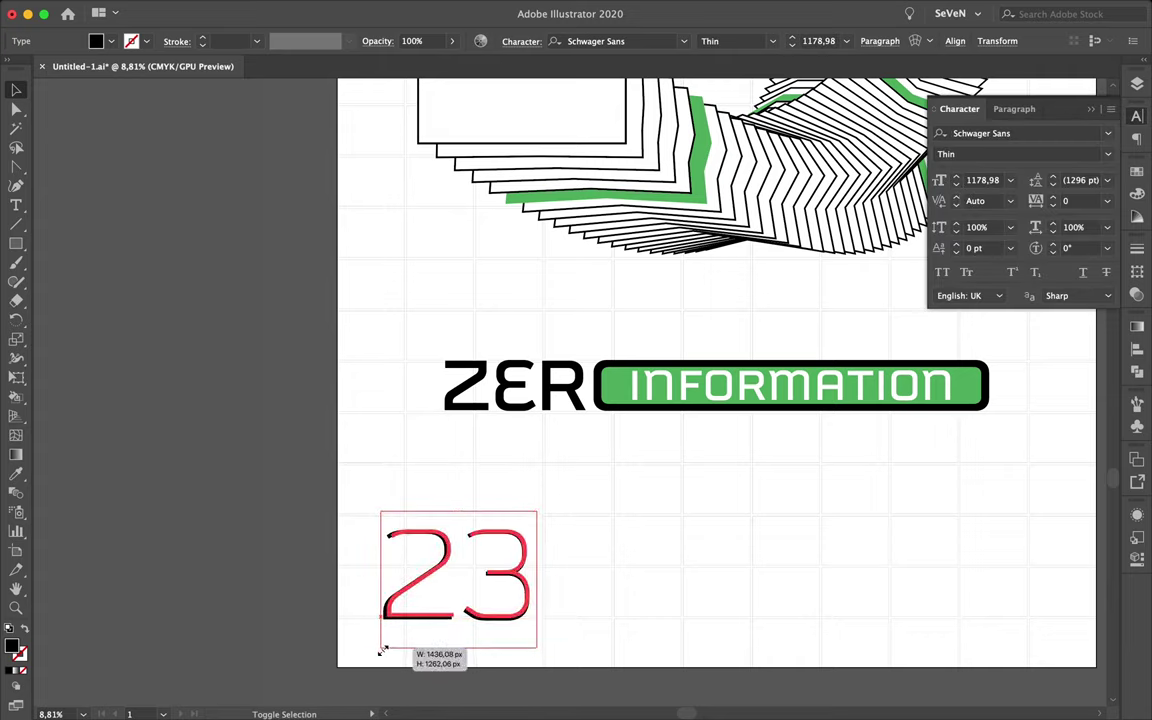
scroll(704, 578, "up", 5)
left_click_drag(443, 366, 432, 329)
Step: Expand the 23 into outlines, move it beneath ZER in green, and copy the text line below
left_click(200, 8)
left_click(205, 183)
left_click(607, 458)
scroll(432, 510, "down", 3)
left_click_drag(432, 510, 437, 514)
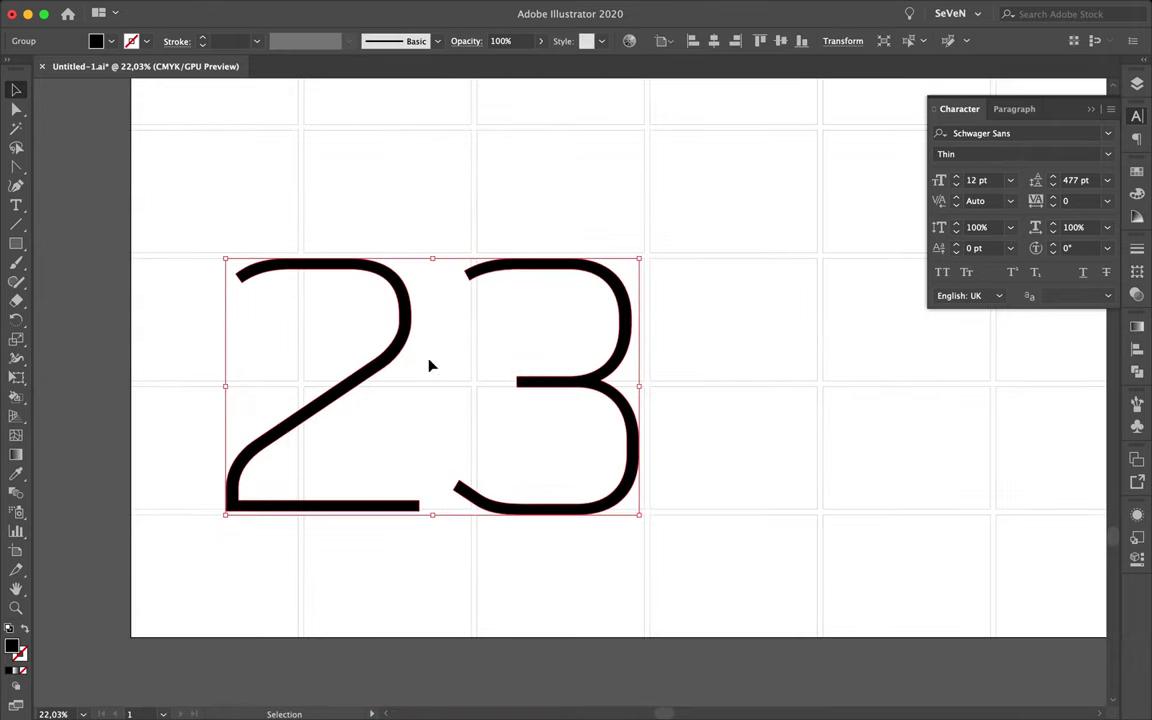
scroll(440, 367, "down", 5)
mouse_move(500, 372)
left_mouse_down()
mouse_move(590, 327)
mouse_move(553, 296)
left_mouse_up()
key("i")
left_click_drag(587, 516, 612, 401)
Step: Retype the copied text as APRIL and move it in line under the 23
double_click(610, 390)
key("ctrl+a")
type("APR")
key("Escape")
left_click_drag(480, 375, 526, 375)
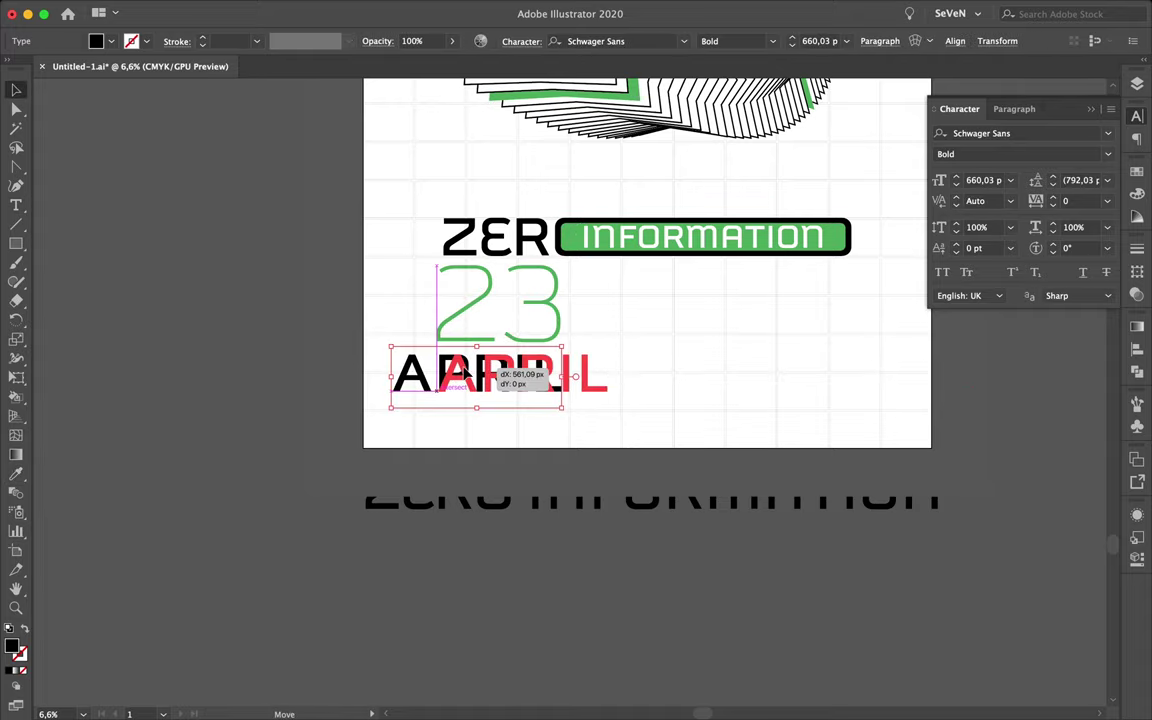
Step: Set APRIL to 480 pt and nudge it up beneath the 23
left_click(956, 185)
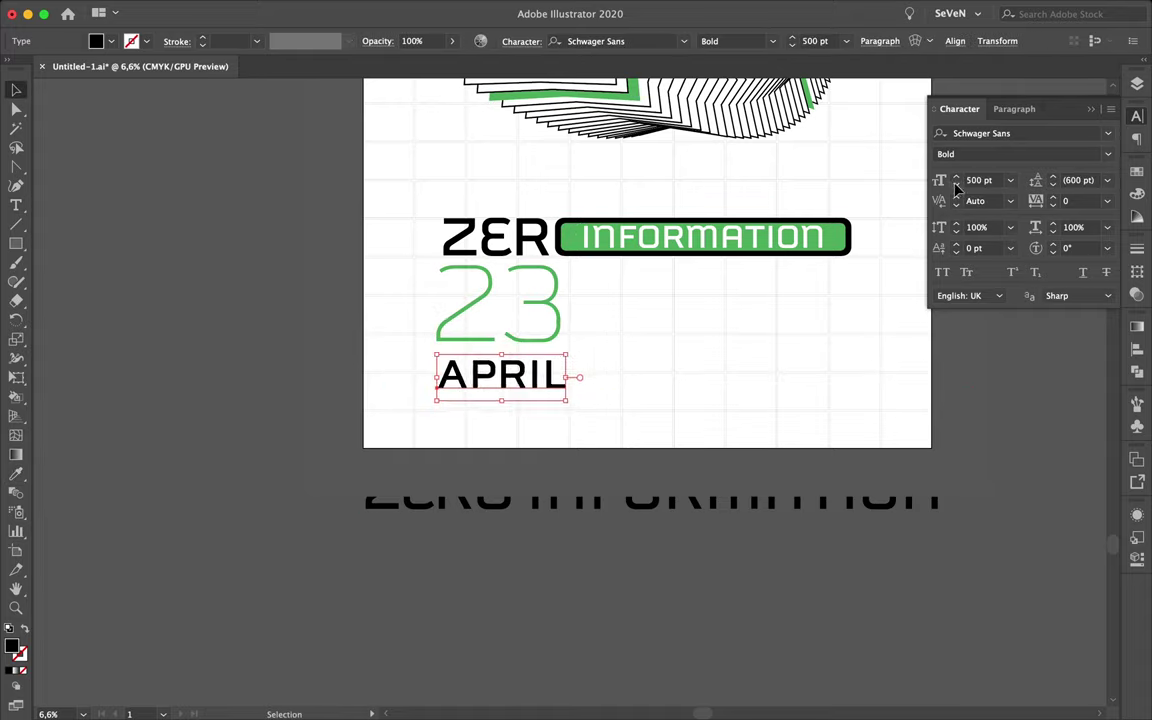
scroll(542, 369, "up", 5)
left_click(953, 187)
left_click_drag(575, 393, 575, 357)
left_click(813, 345)
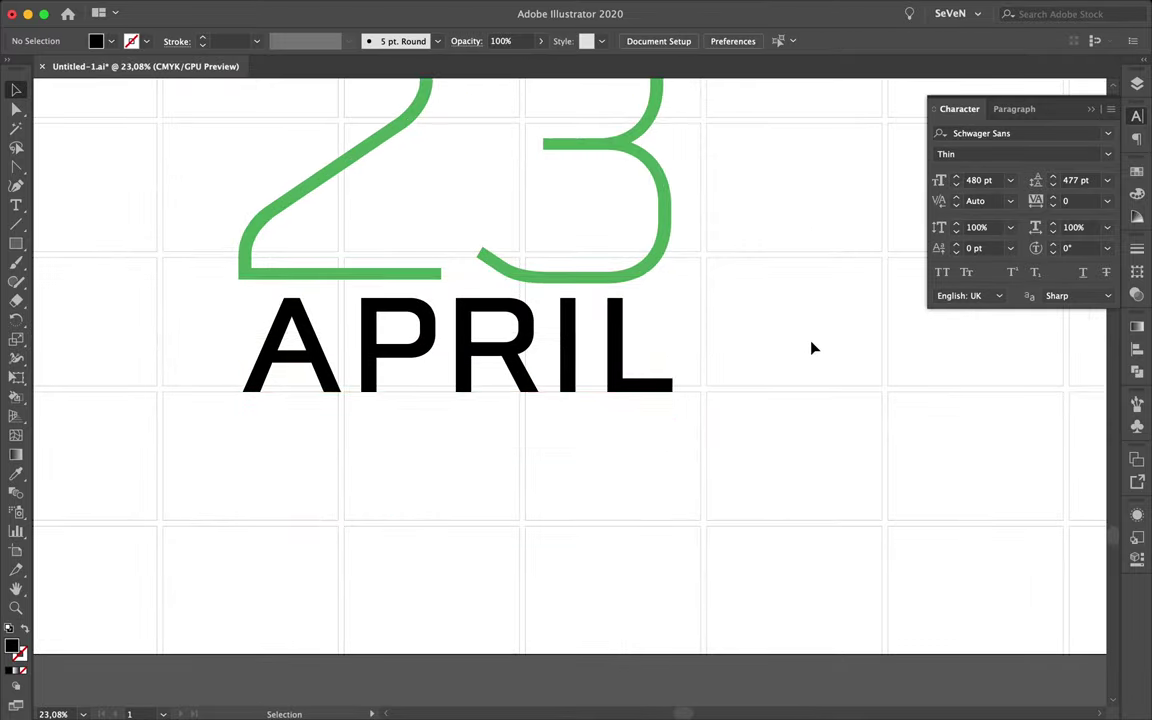
Step: Reshape the green 3 by dragging its anchor points with Direct Selection
key("ctrl+0")
key("a")
left_click(518, 351)
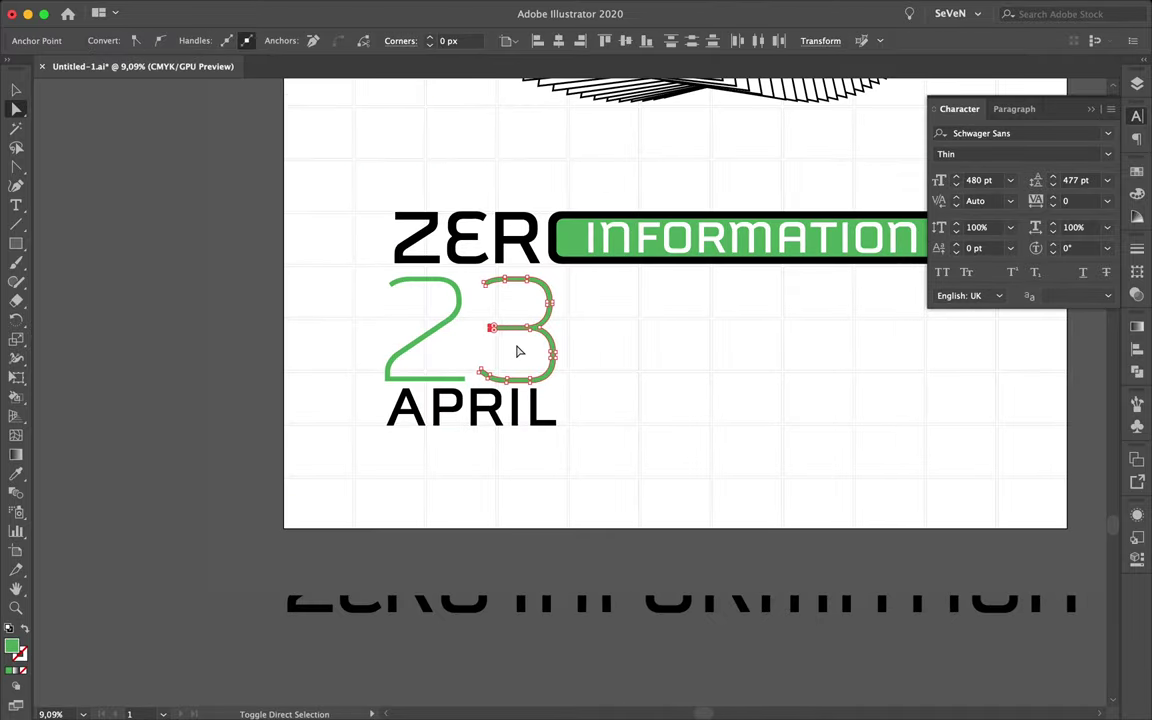
left_click(653, 357)
scroll(653, 357, "down", 2)
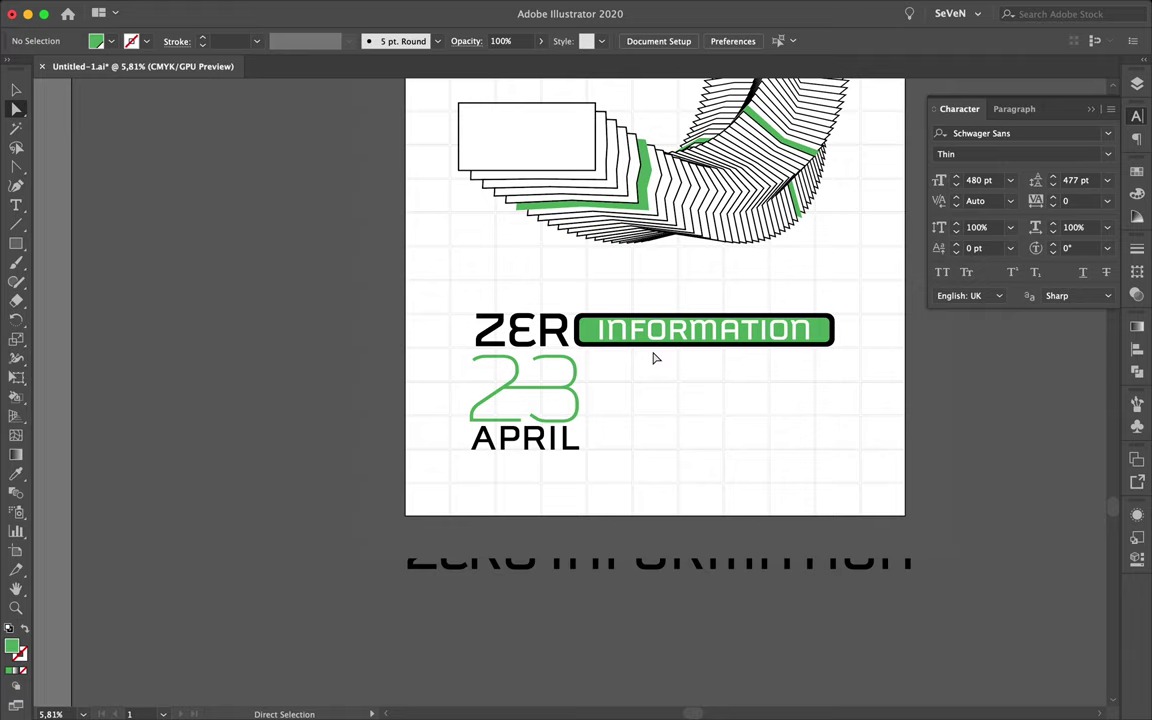
scroll(525, 410, "up", 6)
mouse_move(445, 400)
left_mouse_down()
mouse_move(468, 406)
mouse_move(358, 345)
left_mouse_up()
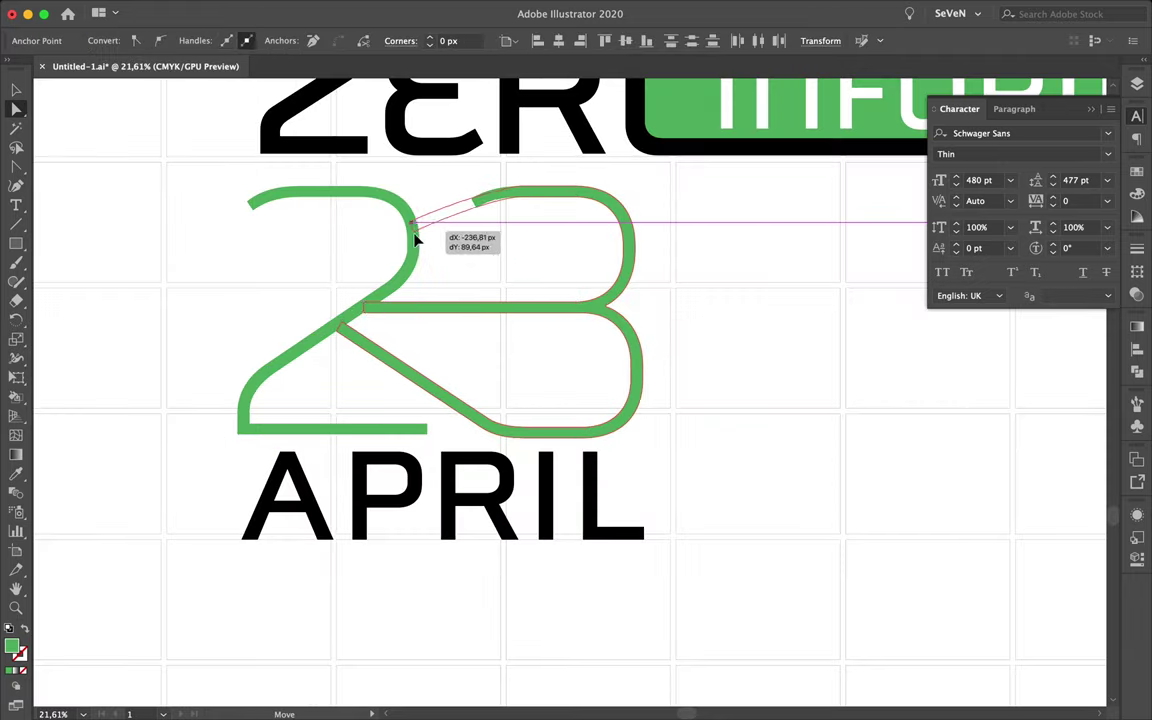
left_click_drag(415, 238, 416, 240)
left_click(501, 267)
Step: Move another anchor of the green 3 to refine its shape
scroll(645, 257, "down", 4)
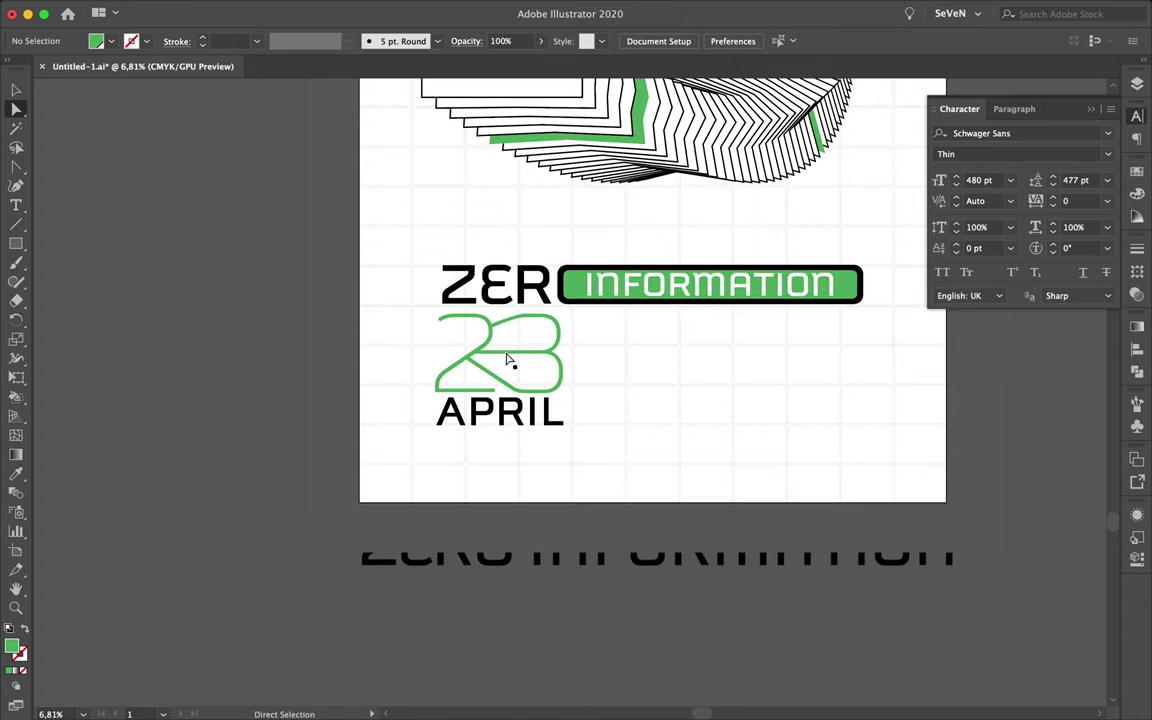
scroll(549, 330, "up", 3)
left_click(452, 349)
left_click_drag(557, 352, 560, 364)
left_click(391, 296)
Step: Pull the top of the 2 down-left, then undo that change to the 2
left_click_drag(360, 294, 324, 316)
left_click_drag(172, 390, 165, 380)
key("ctrl+z")
left_click(571, 404)
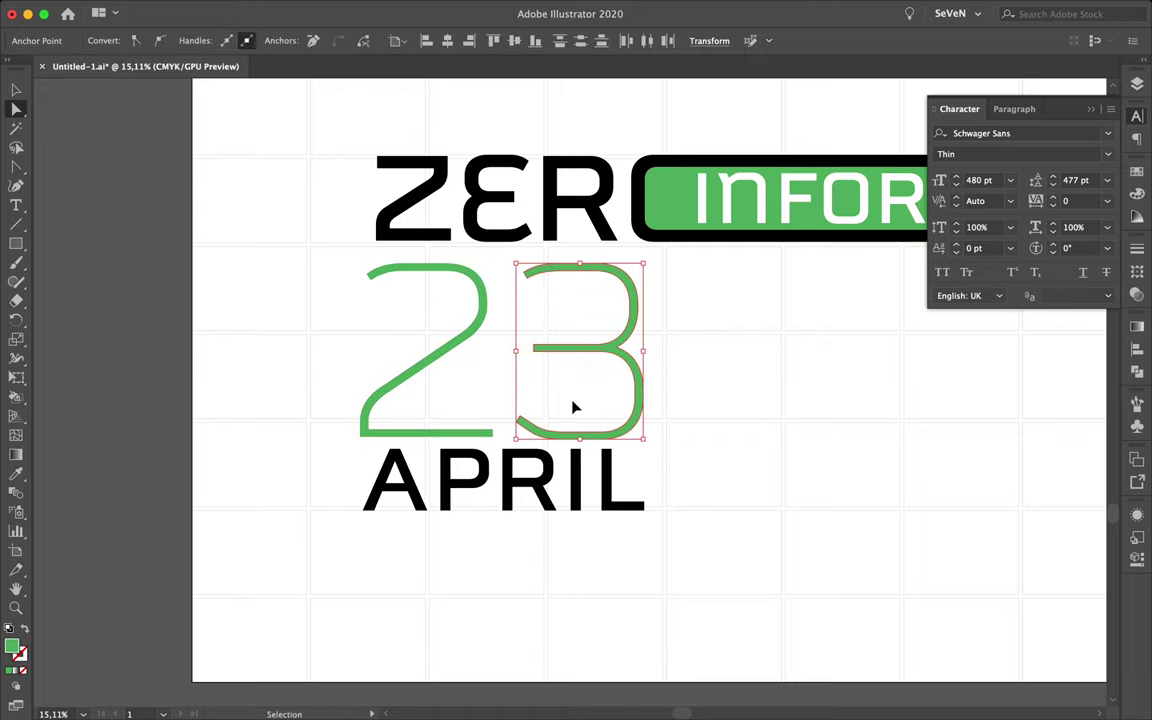
key("ctrl+alt+bracketleft")
scroll(575, 406, "down", 2, "alt")
left_click(740, 430)
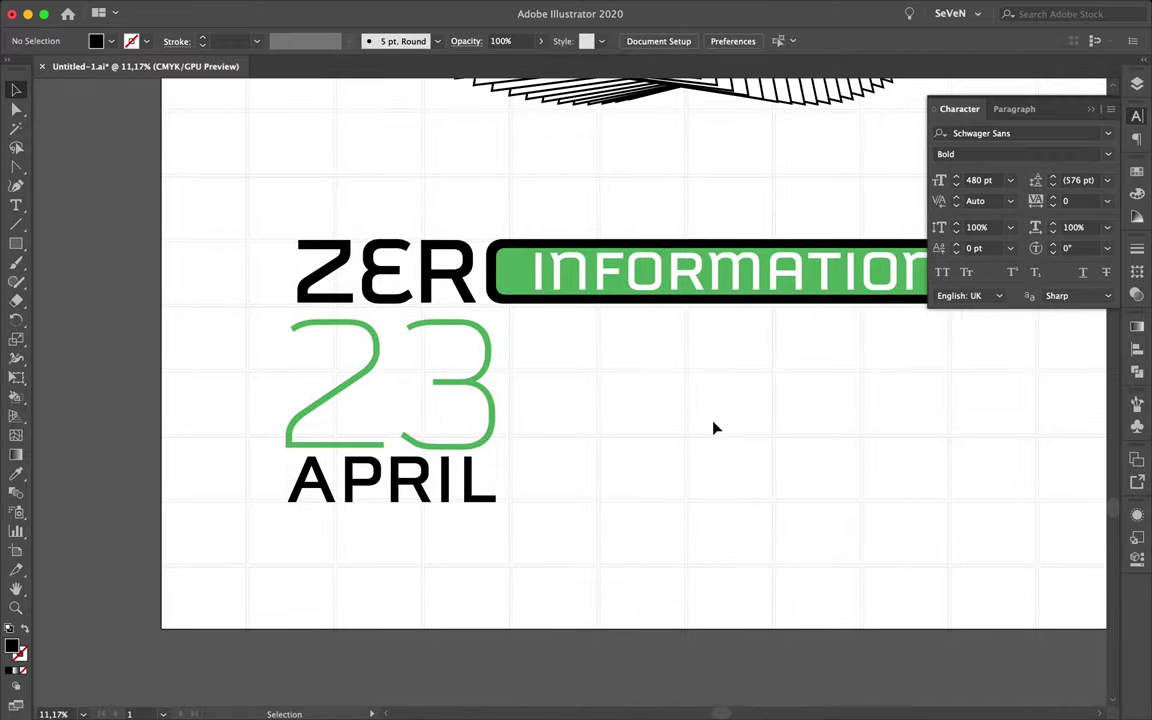
Step: Scale the 23 and APRIL block down slightly with its bounding-box handles
scroll(672, 456, "right", 3)
mouse_move(460, 530)
left_mouse_down()
mouse_move(391, 437)
mouse_move(417, 521)
left_mouse_up()
left_click_drag(223, 521, 236, 514)
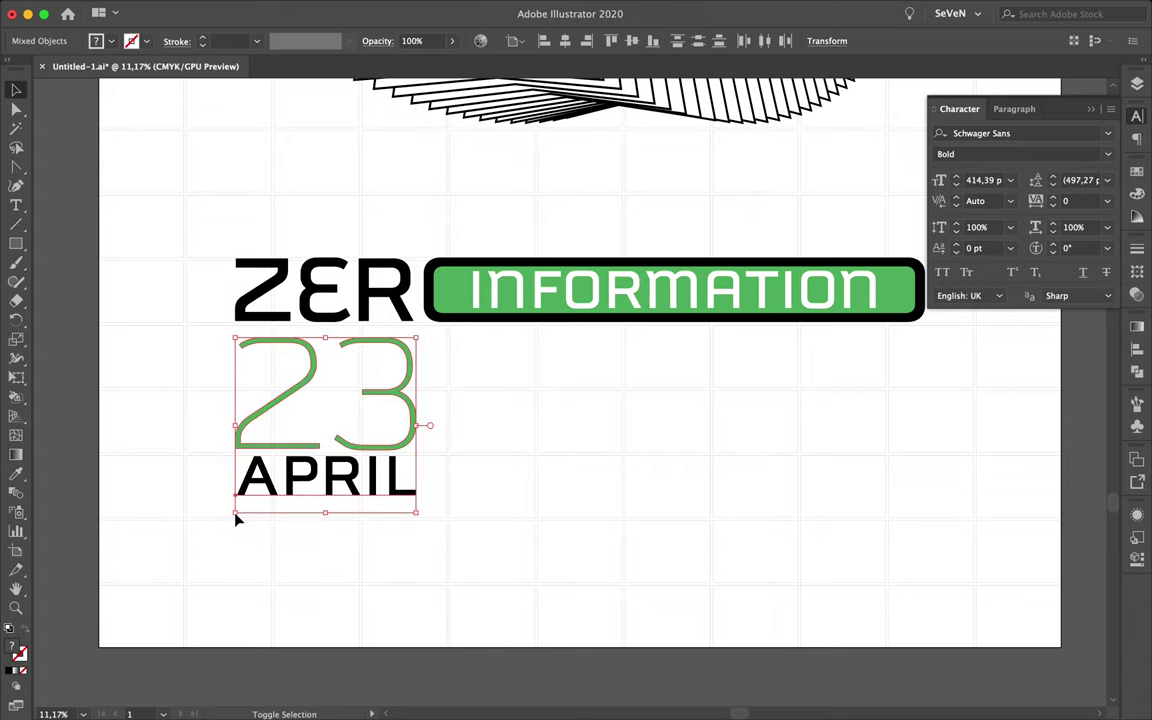
left_click(452, 486)
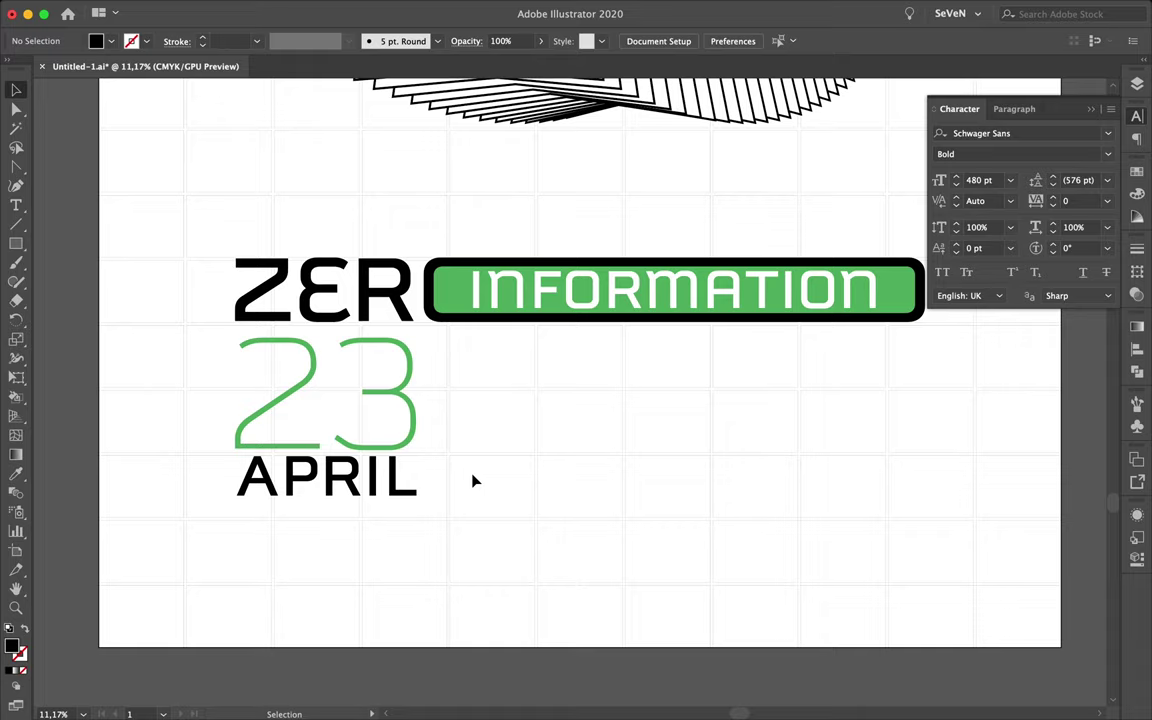
Step: Nudge the 23 and APRIL block up so it sits snugly under ZER
scroll(474, 481, "right", 1)
scroll(474, 481, "down", 1)
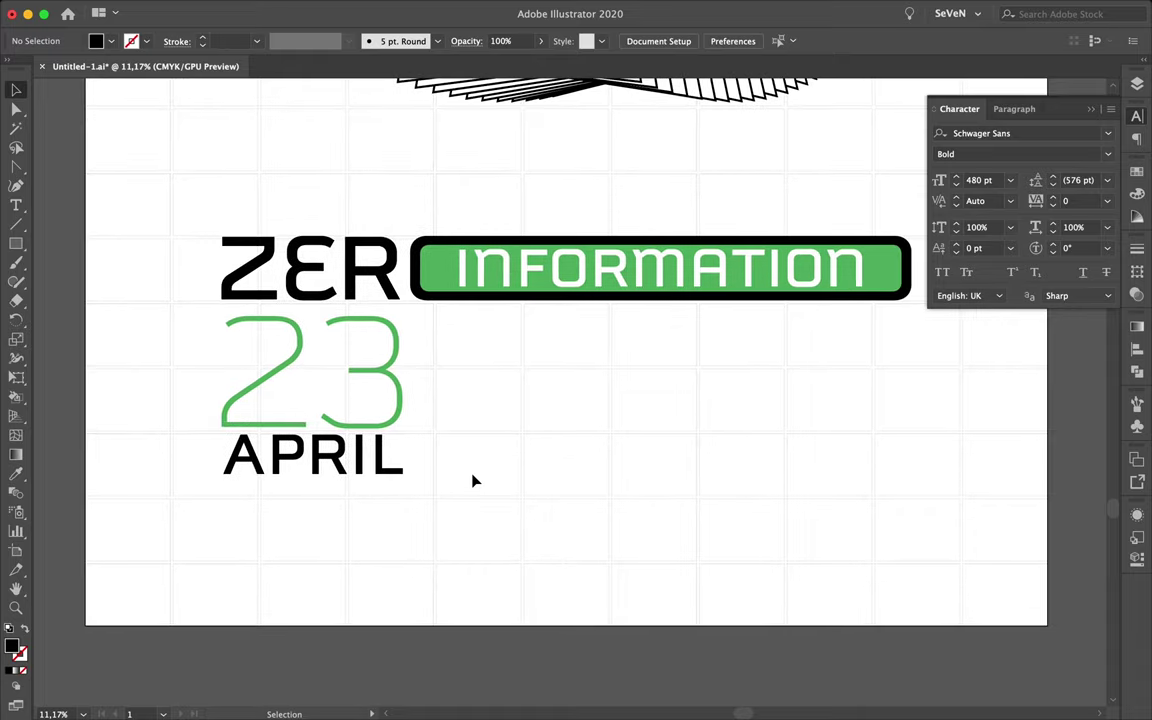
scroll(474, 481, "right", 3)
left_click(349, 393)
left_click_drag(349, 393, 349, 387)
left_click(424, 414)
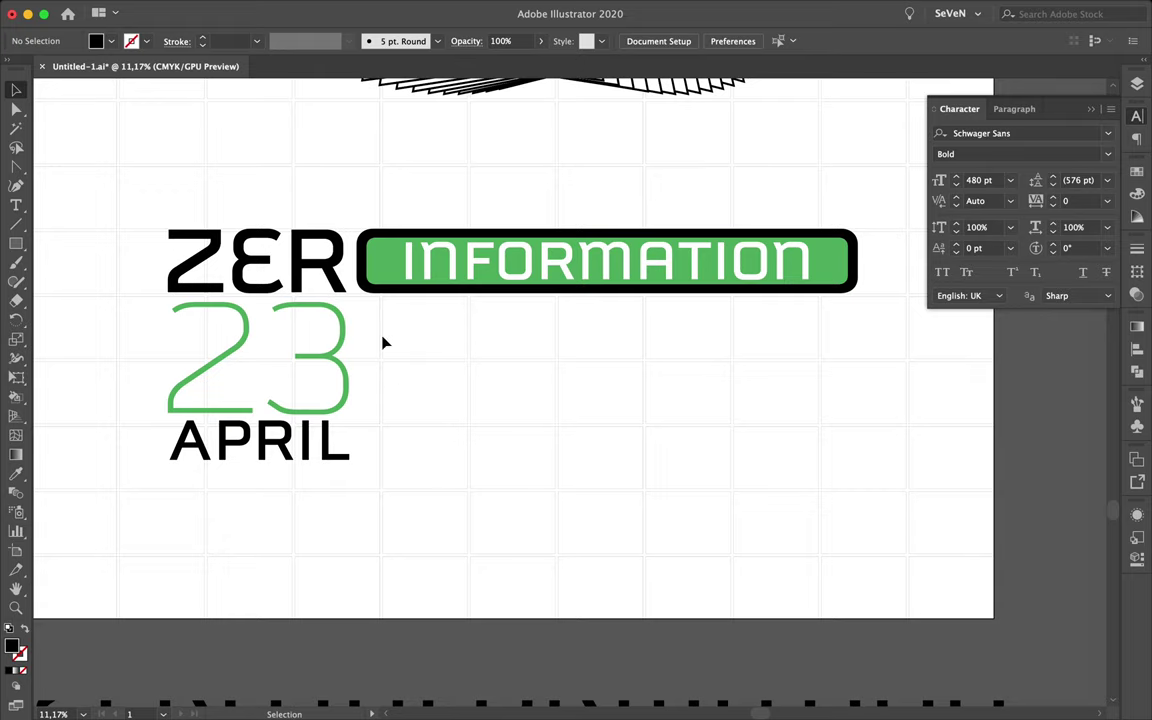
scroll(345, 375, "down", 1)
key("ctrl+v")
Step: Retype the pasted line as POSTER #479, place it beside the 23 and shrink it
double_click(782, 350)
type("POSTER #479")
key("Escape")
mouse_move(778, 340)
left_mouse_down()
mouse_move(726, 340)
mouse_move(765, 318)
mouse_move(765, 345)
left_mouse_up()
left_click(956, 185)
Step: Retype the copy below as APOLLO 2020 and tighten its letter spacing
double_click(739, 365)
key("ctrl+a")
type("APOLLO ")
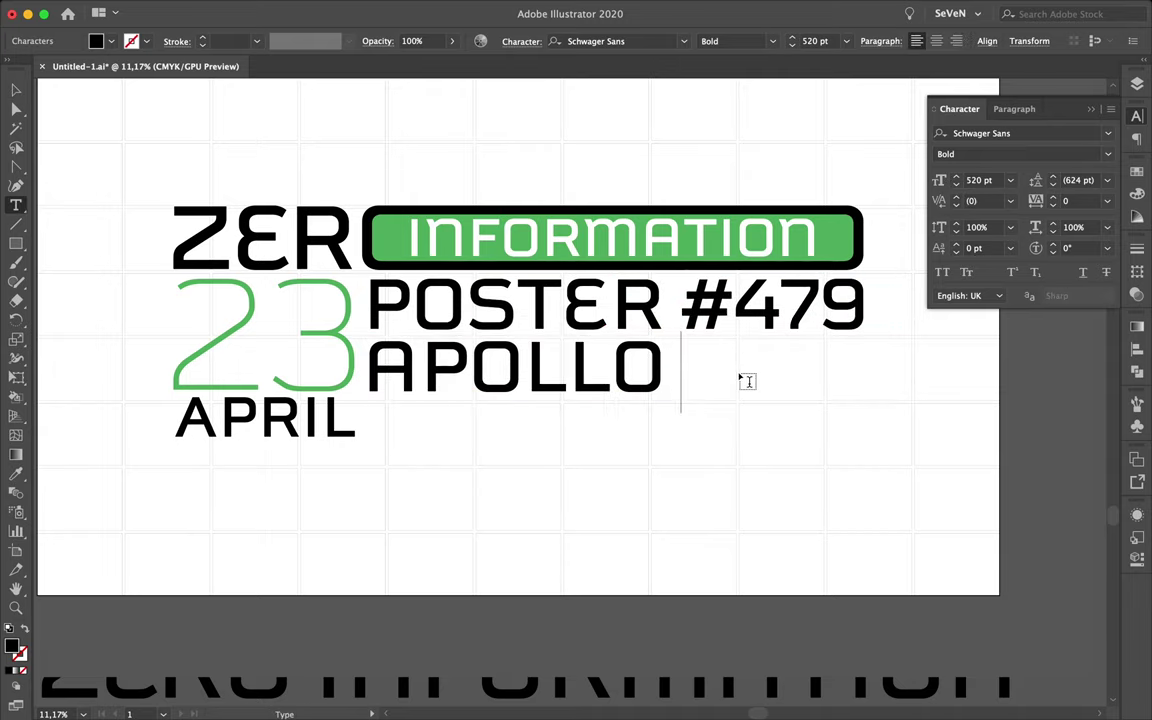
type("2020")
key("Escape")
left_click(1052, 206)
left_click(558, 545)
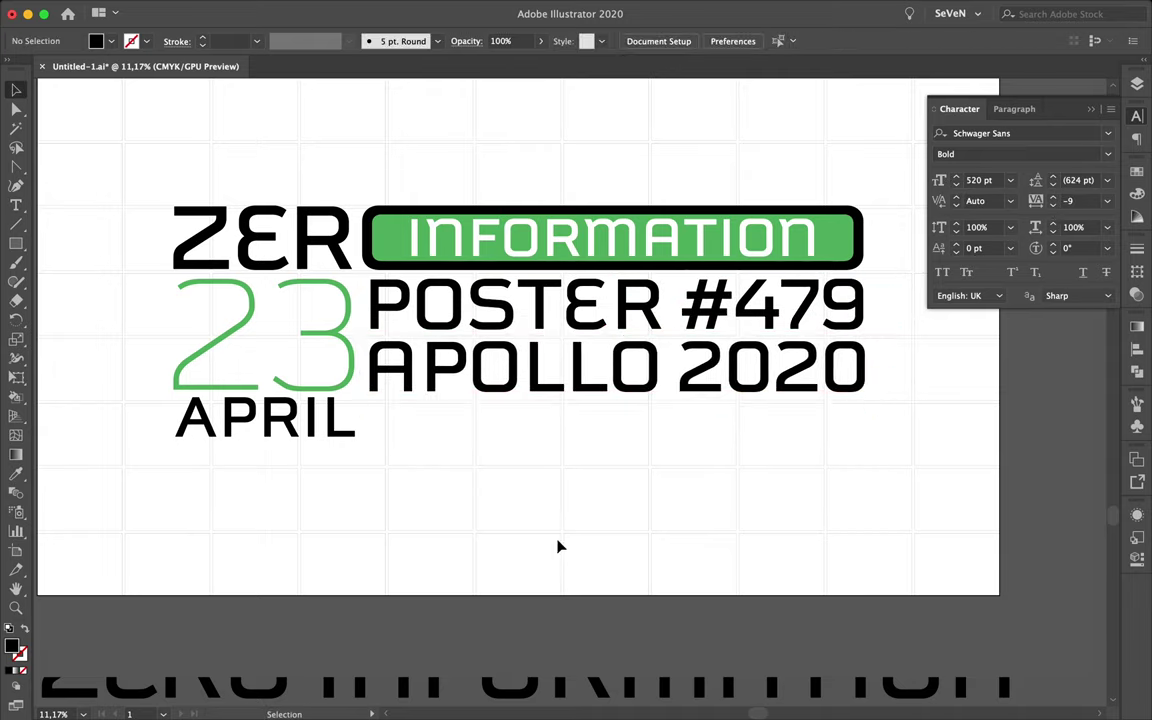
Step: Duplicate APOLLO 2020 as a Light line, enter the designer's name and scale it to fit
scroll(500, 486, "up", 2)
left_click_drag(485, 391, 485, 457)
left_click(1107, 154)
left_click(960, 206)
double_click(766, 402)
key("ctrl+a")
type("SEVERINO CA")
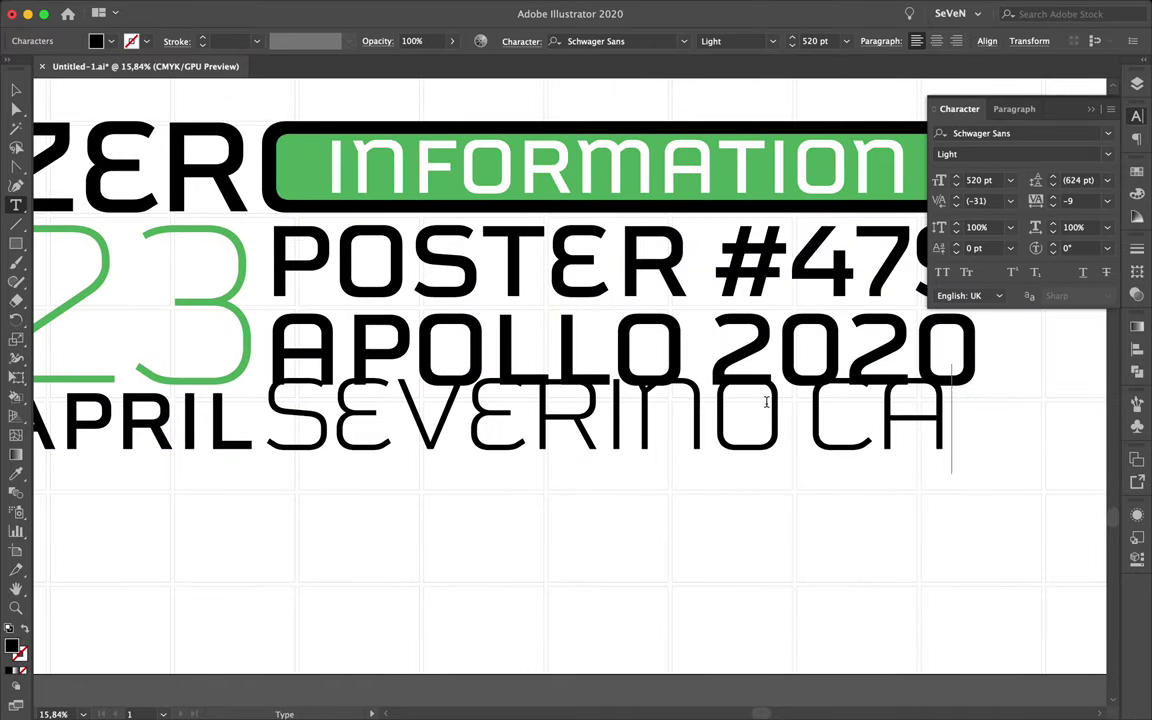
type("NEP")
left_click_drag(290, 420, 410, 423)
key("Escape")
mouse_move(1067, 476)
left_mouse_down()
mouse_move(795, 462)
mouse_move(785, 485)
left_mouse_up()
Step: Give the name line tracking 20 and a 365 pt font size
double_click(761, 445)
key("Escape")
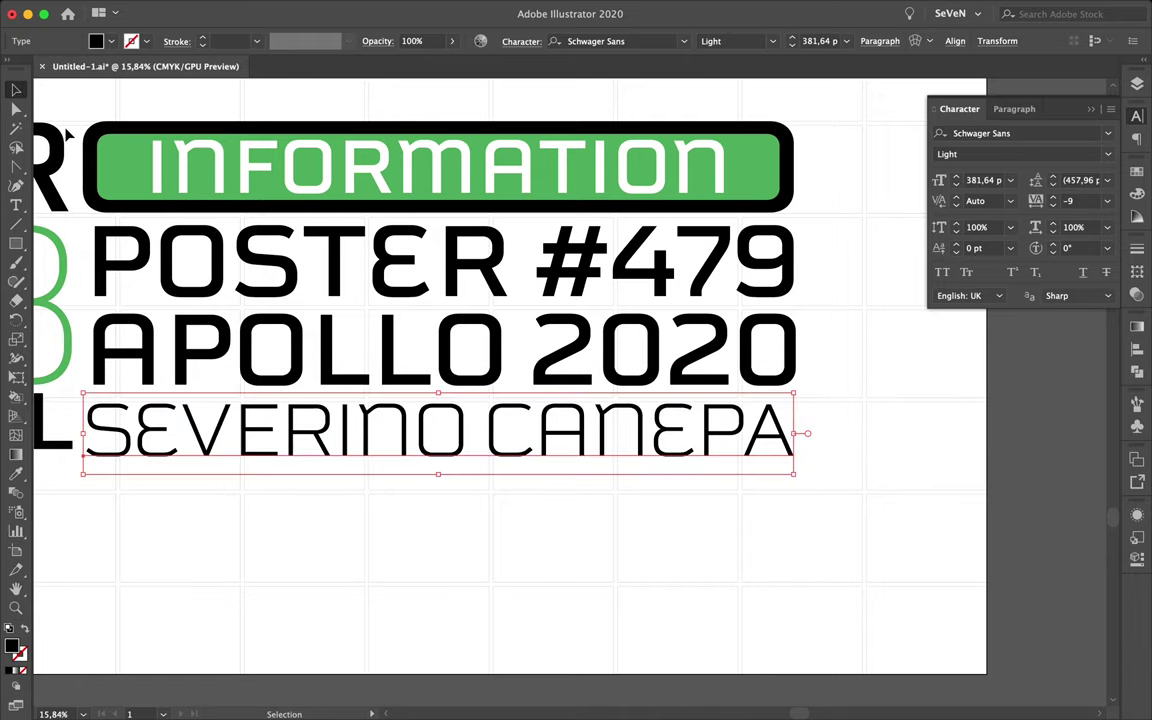
left_click(488, 585)
scroll(488, 585, "down", 2)
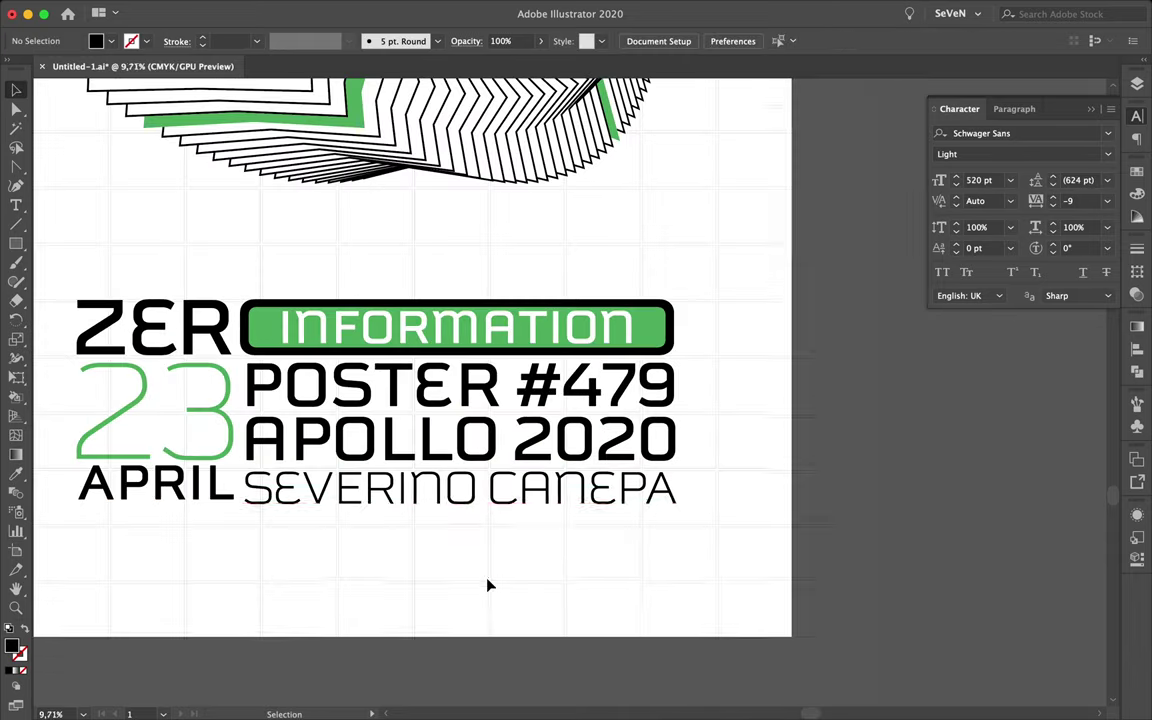
left_click(460, 488)
left_click(1053, 197)
left_click(1053, 197)
left_click(1053, 197)
left_click(956, 185)
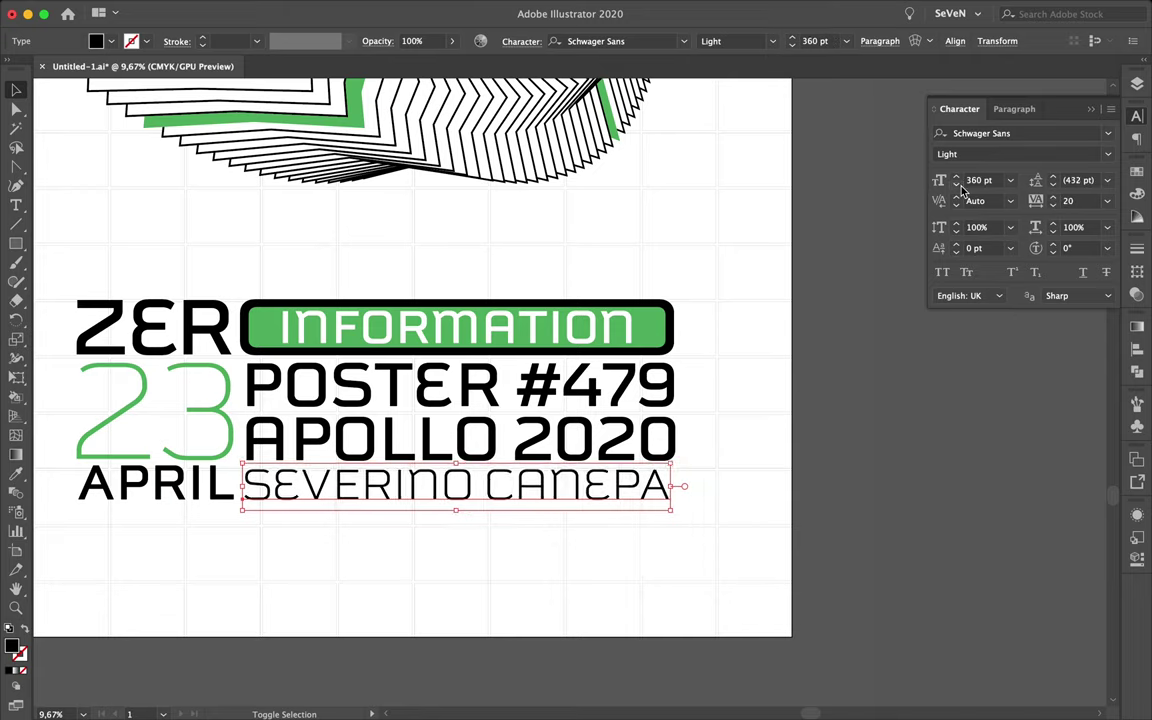
left_click(490, 587)
scroll(490, 587, "down", 2)
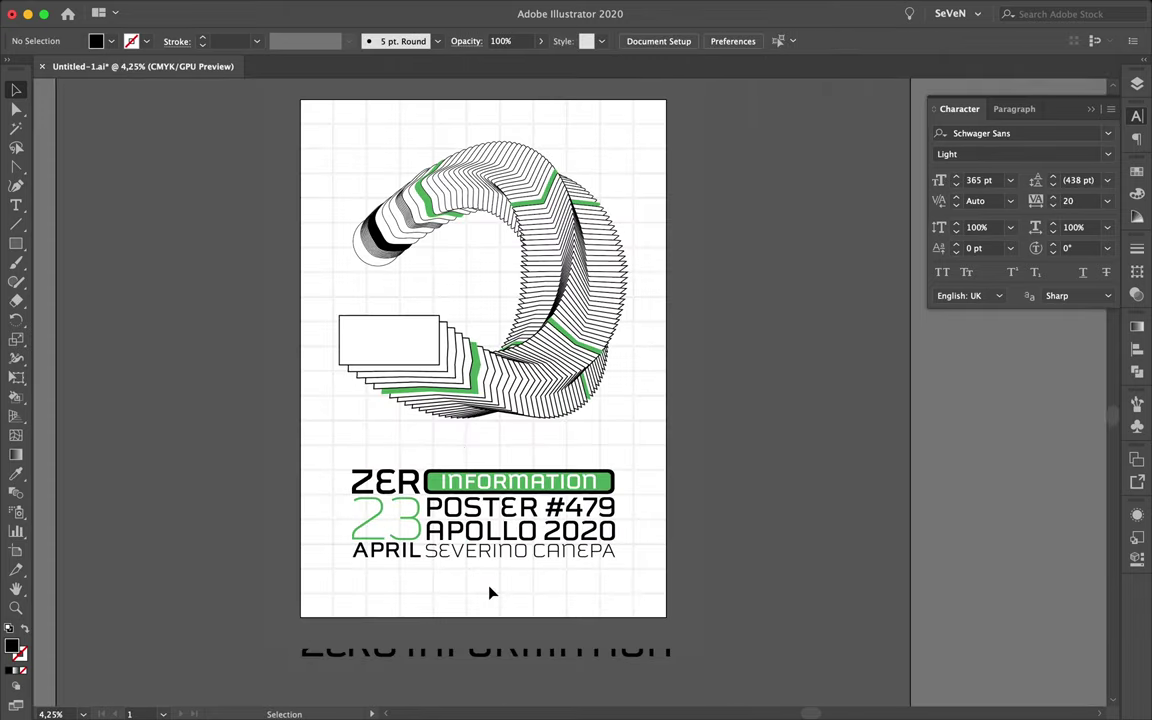
Step: Show the rulers and place a vertical guide at the INFORMATION box edge
scroll(357, 452, "up", 5)
scroll(355, 476, "down", 2)
key("super+r")
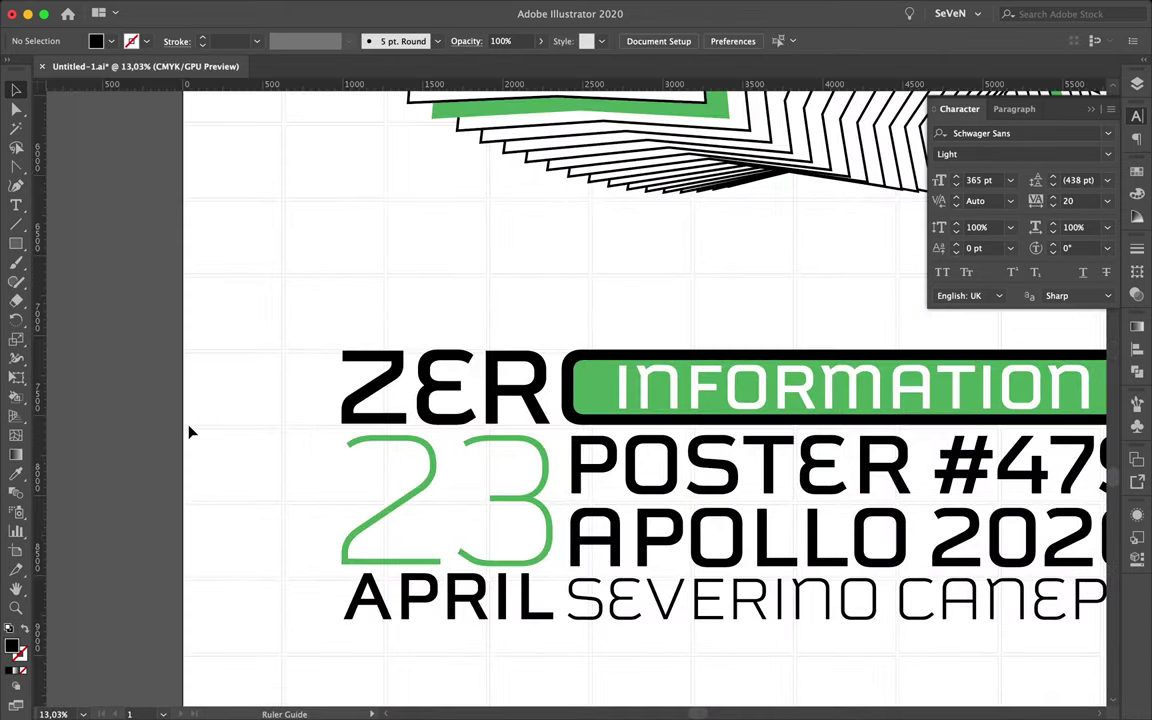
left_click_drag(342, 418, 565, 421)
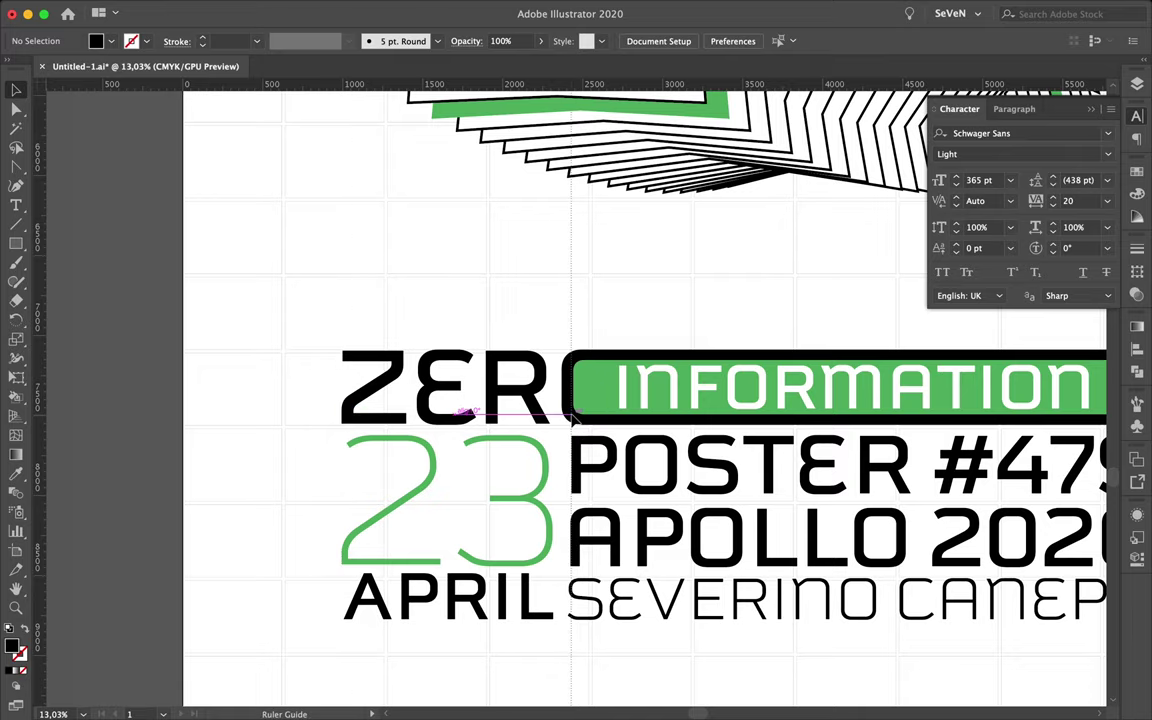
Step: Check the POSTER/APOLLO block, name line and 2020 text edges against the guide
scroll(573, 420, "up", 2)
scroll(573, 420, "up", 3)
left_click(589, 522)
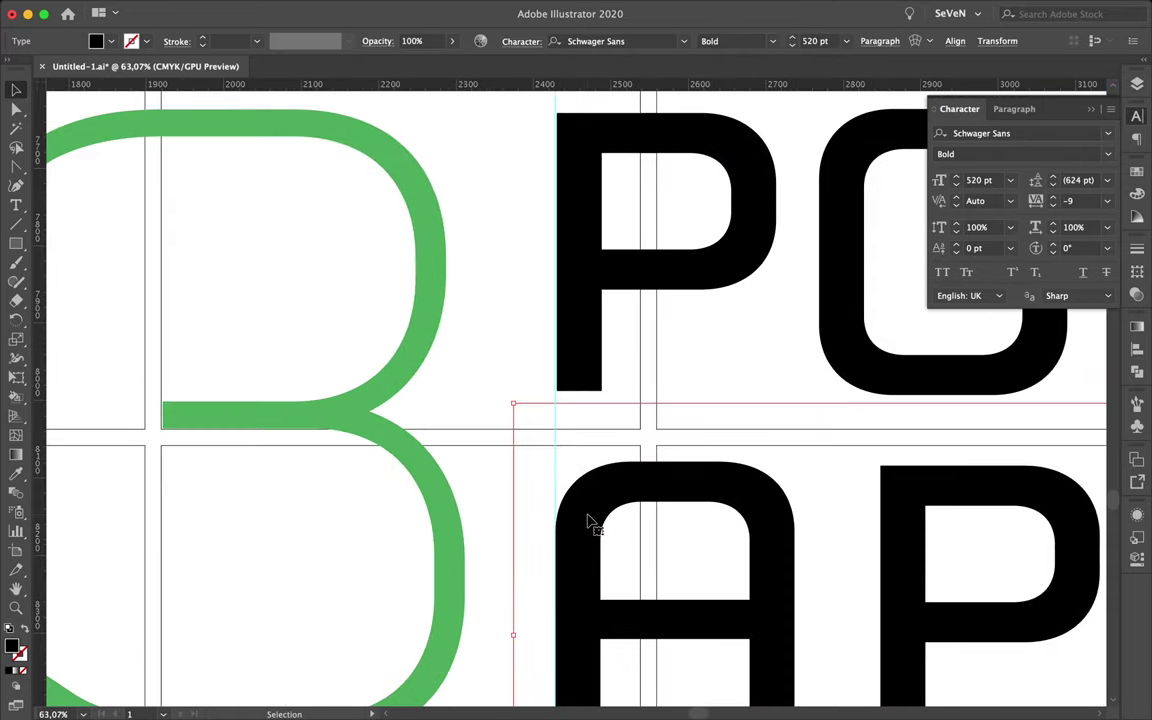
scroll(590, 522, "down", 2)
scroll(610, 570, "down", 4)
left_click(620, 604)
scroll(621, 609, "down", 2)
scroll(620, 610, "right", 5)
scroll(620, 610, "up", 1)
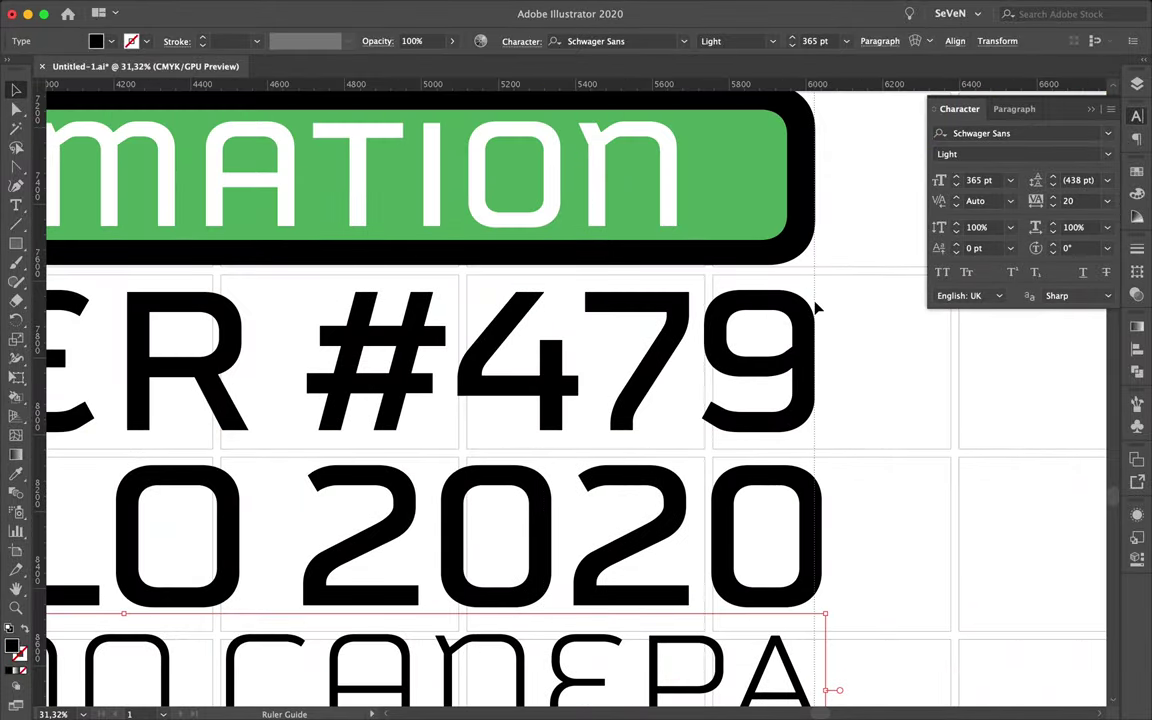
left_click(784, 496)
scroll(960, 427, "down", 2)
scroll(843, 504, "down", 3)
left_click(720, 419)
Step: Hide the guides from the View menu
scroll(504, 610, "down", 3)
left_click(374, 8)
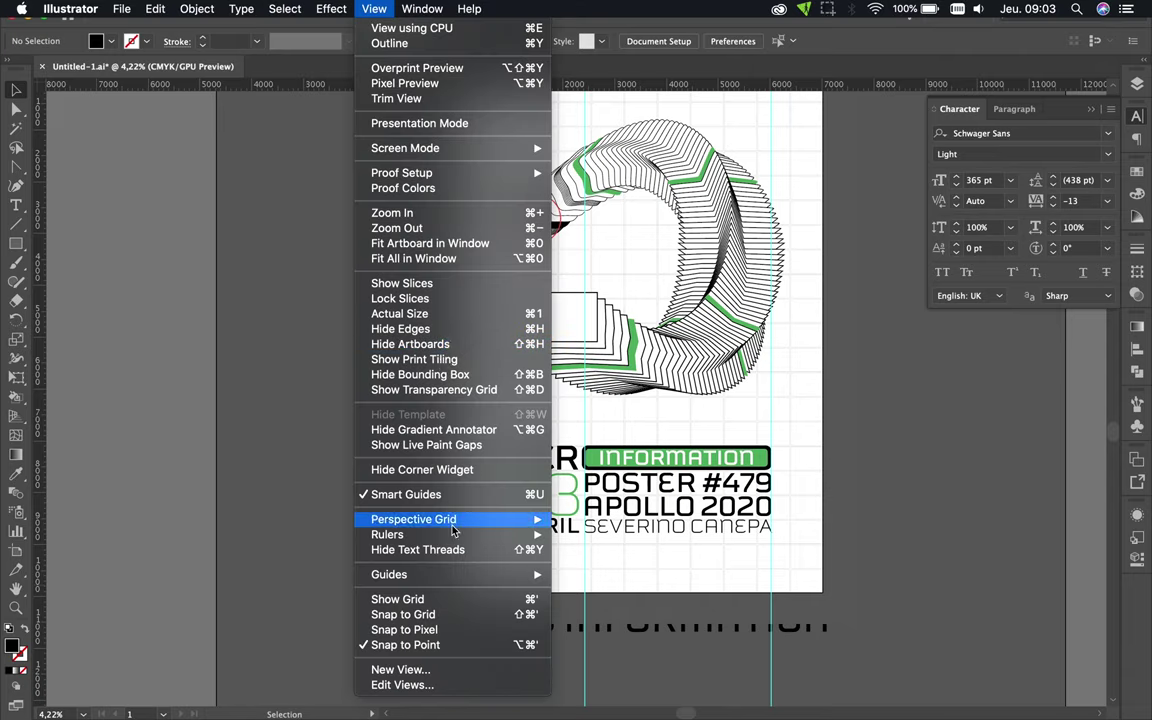
mouse_move(389, 574)
left_click(600, 643)
scroll(800, 300, "up", 2)
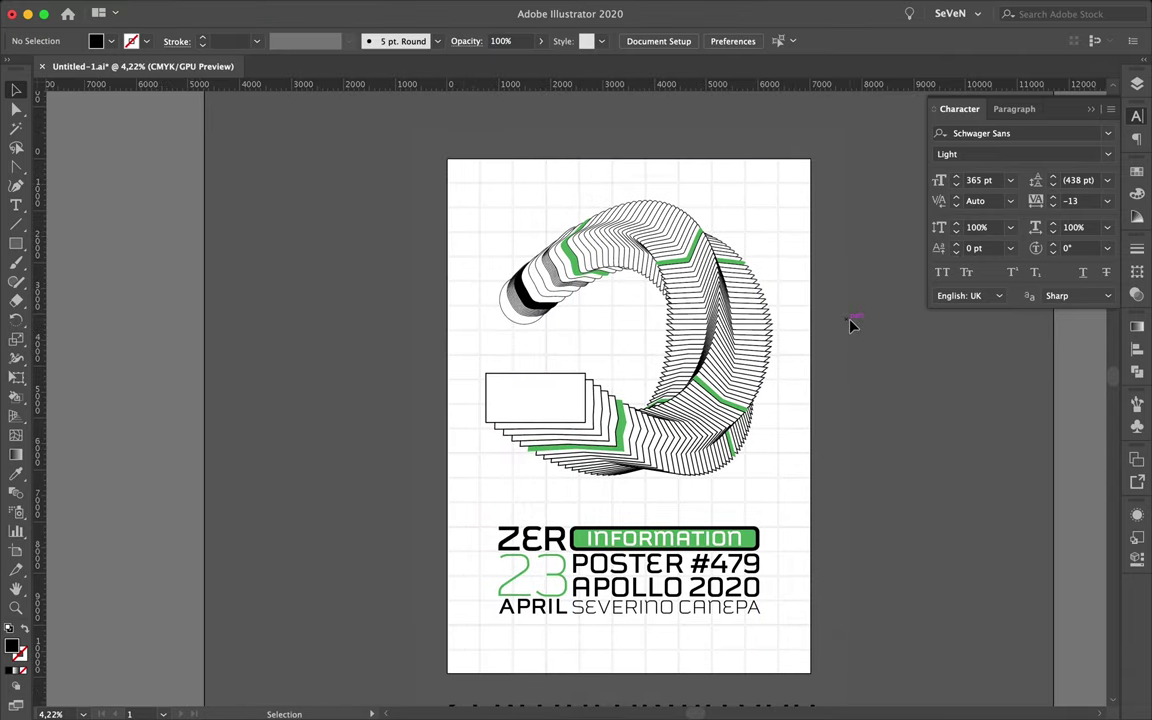
left_click(1136, 84)
Step: Stretch a right-hand grid cell downward and a top grid cell across to the right
left_click(466, 177)
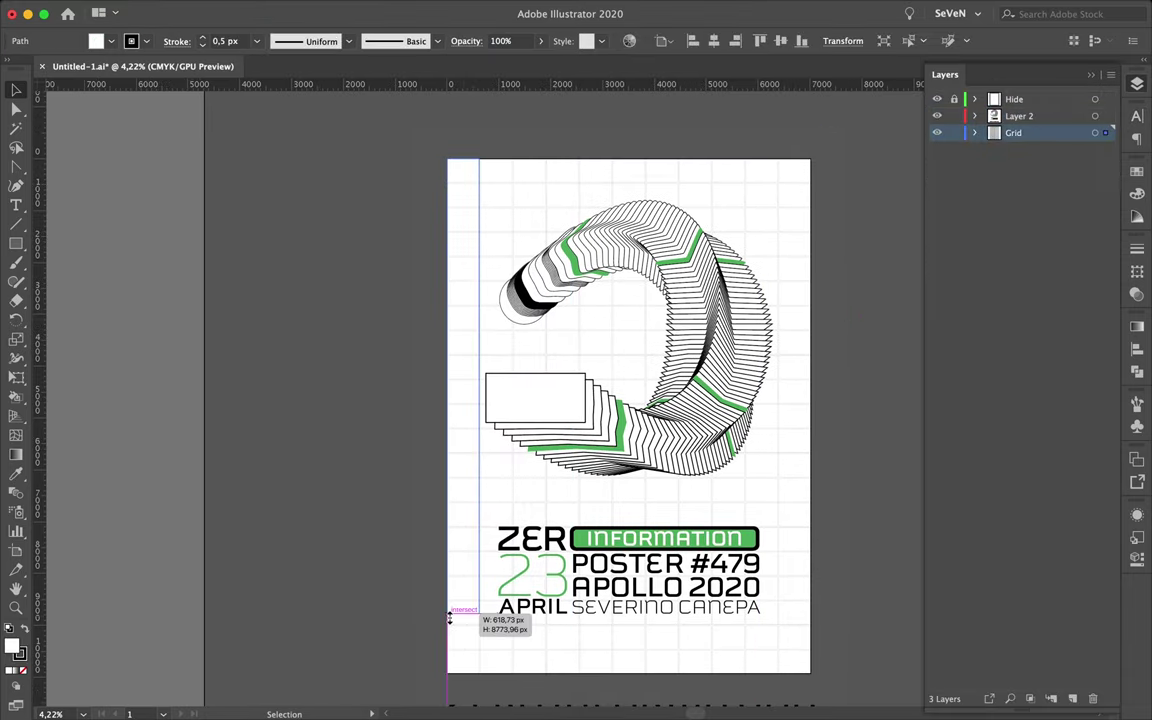
left_click(433, 166)
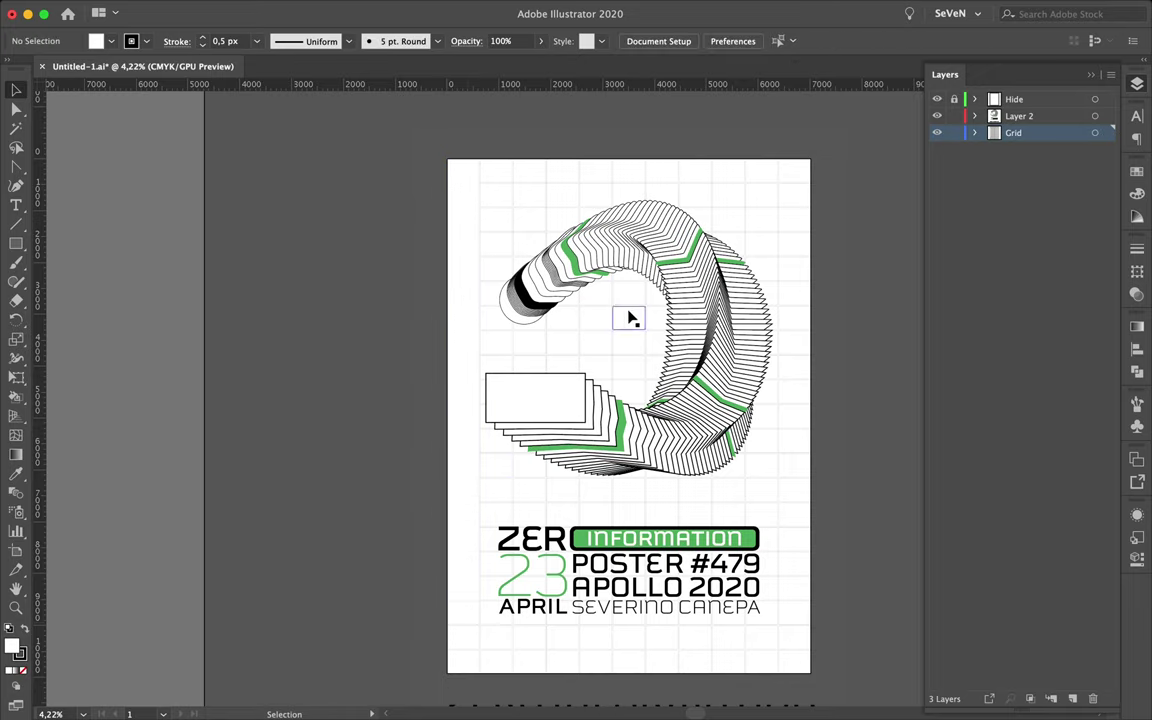
left_click_drag(801, 497, 801, 529)
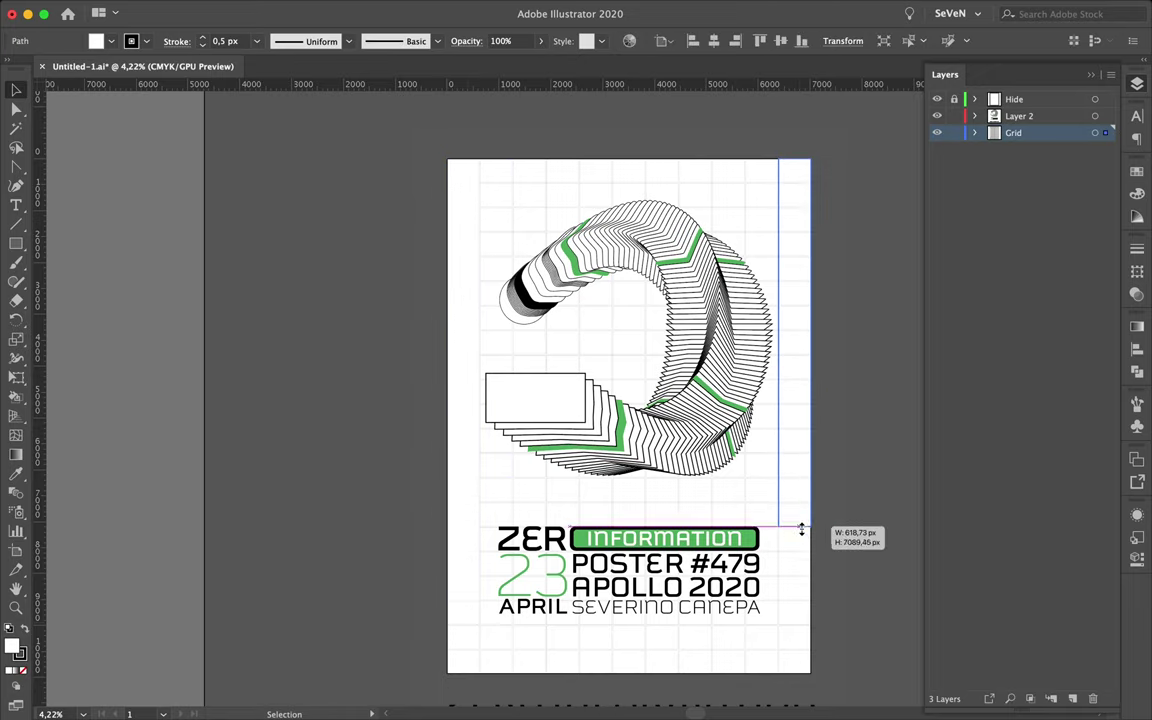
left_click_drag(510, 170, 763, 179)
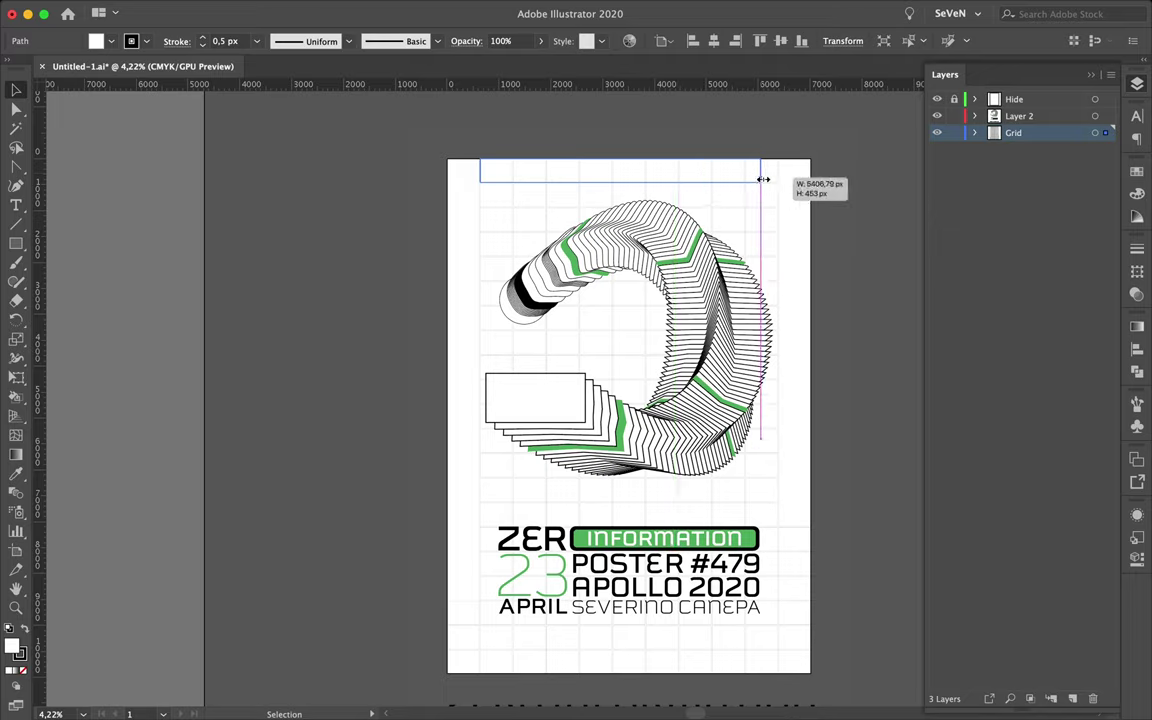
left_click(555, 116)
scroll(450, 334, "up", 5)
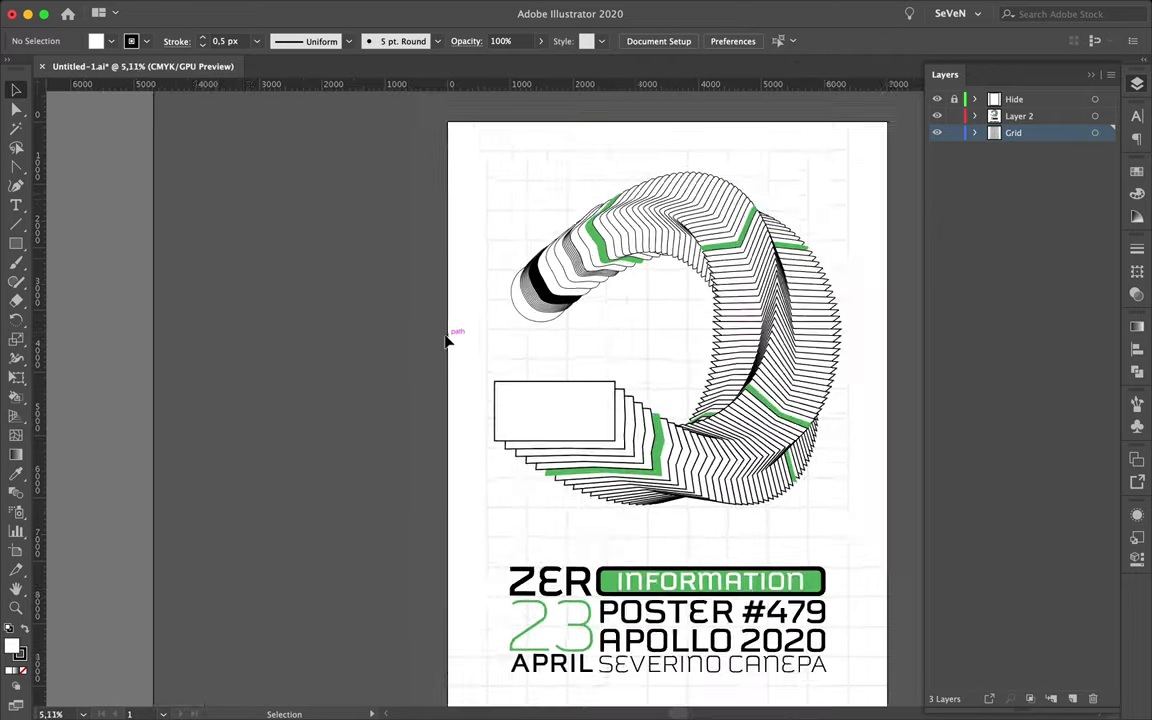
scroll(450, 334, "up", 5)
scroll(447, 342, "up", 5)
Step: Lock the Grid layer and draw a small triangle on Layer 2, filled green with no stroke
scroll(447, 342, "up", 2)
left_click(1057, 117)
left_click(954, 132)
key("p")
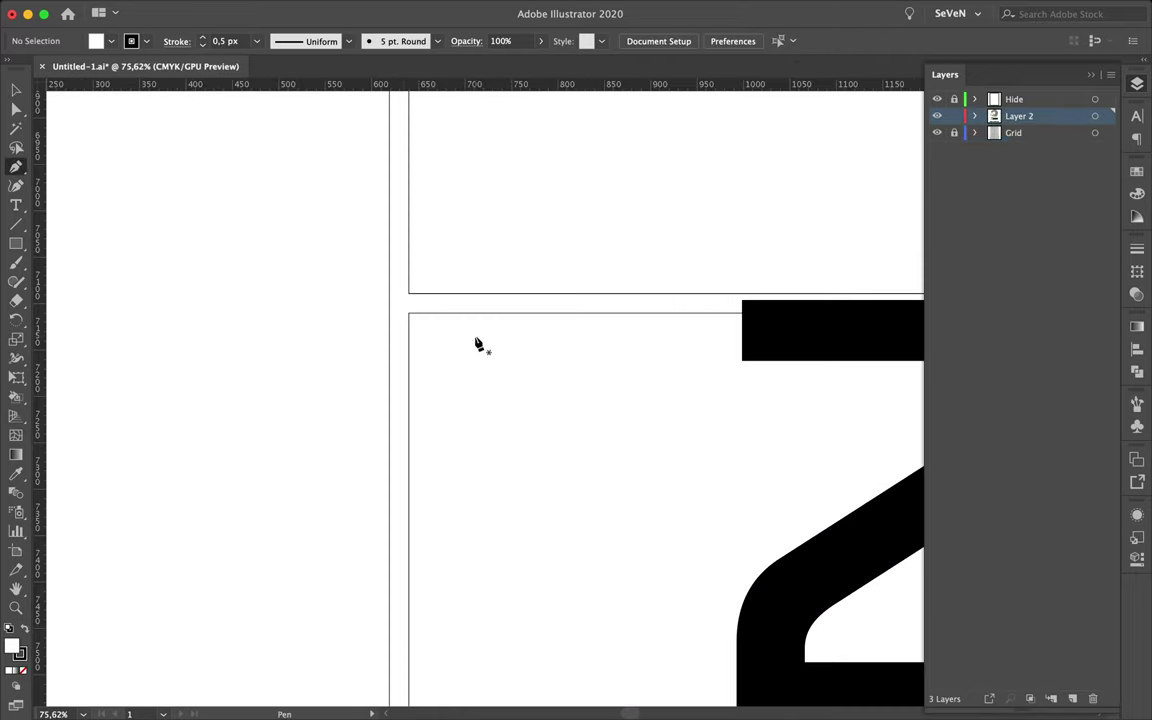
left_click(409, 360)
left_click(1140, 175)
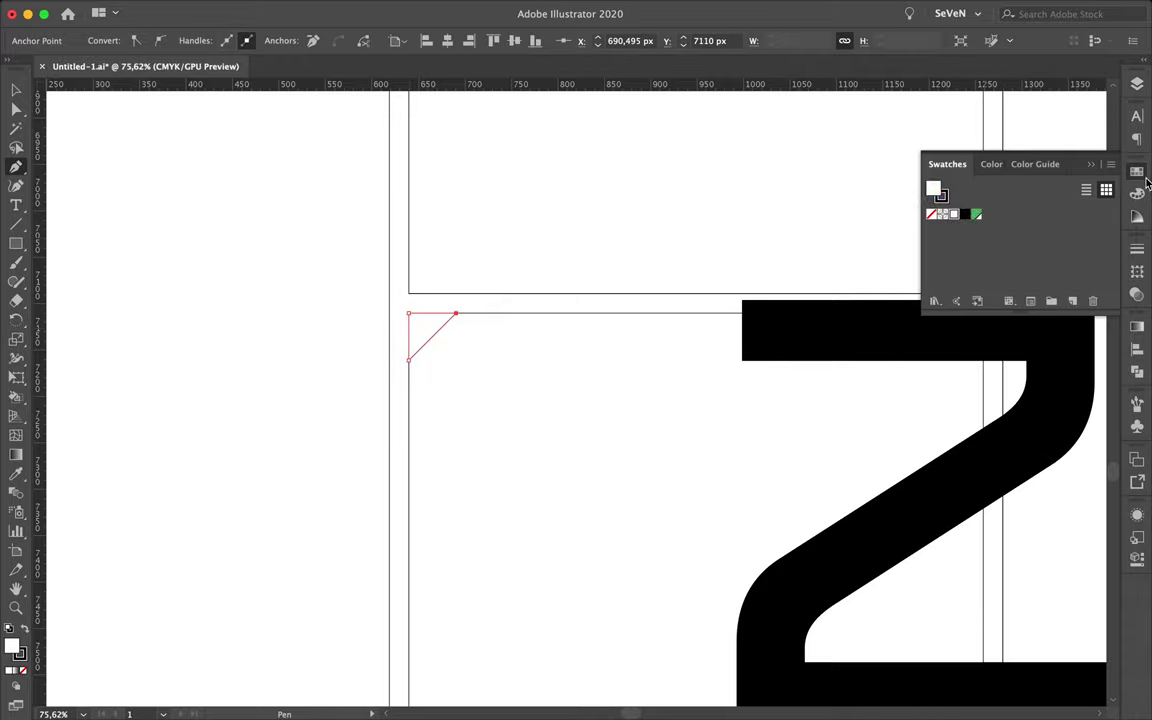
left_click(931, 214)
key("v")
Step: Inspect the green triangle and the thin path beside the INFORMATION line
scroll(569, 272, "down", 10)
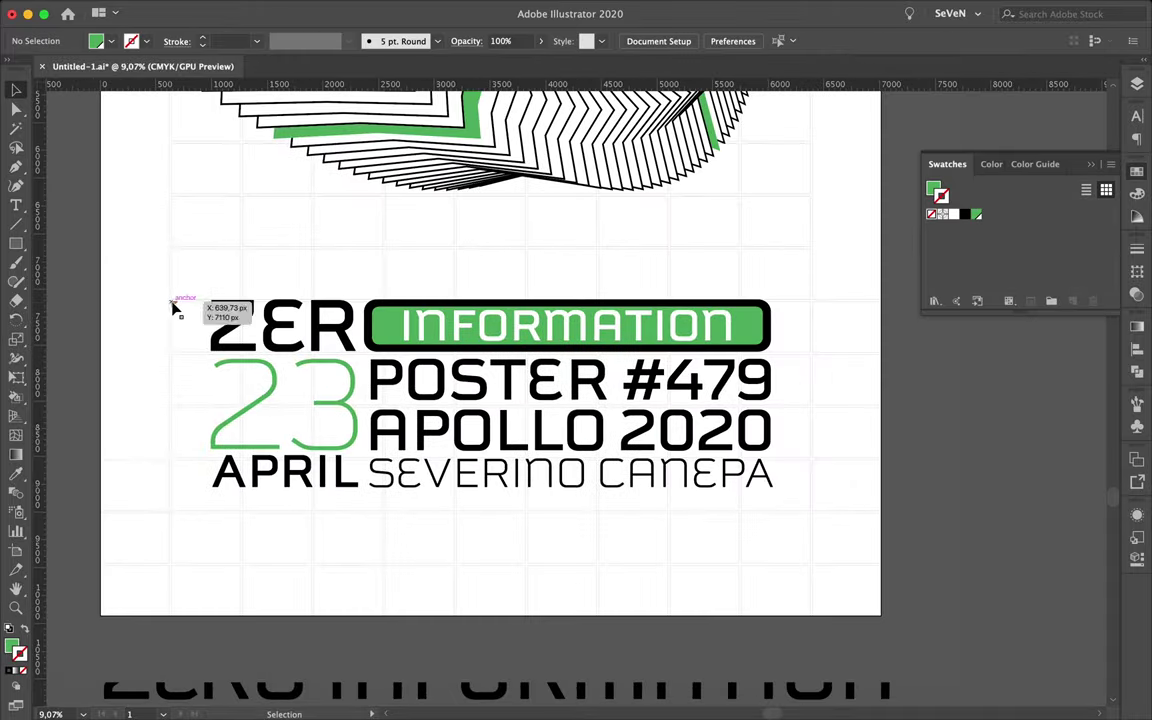
left_click(812, 298)
scroll(810, 300, "up", 10)
left_click(812, 386)
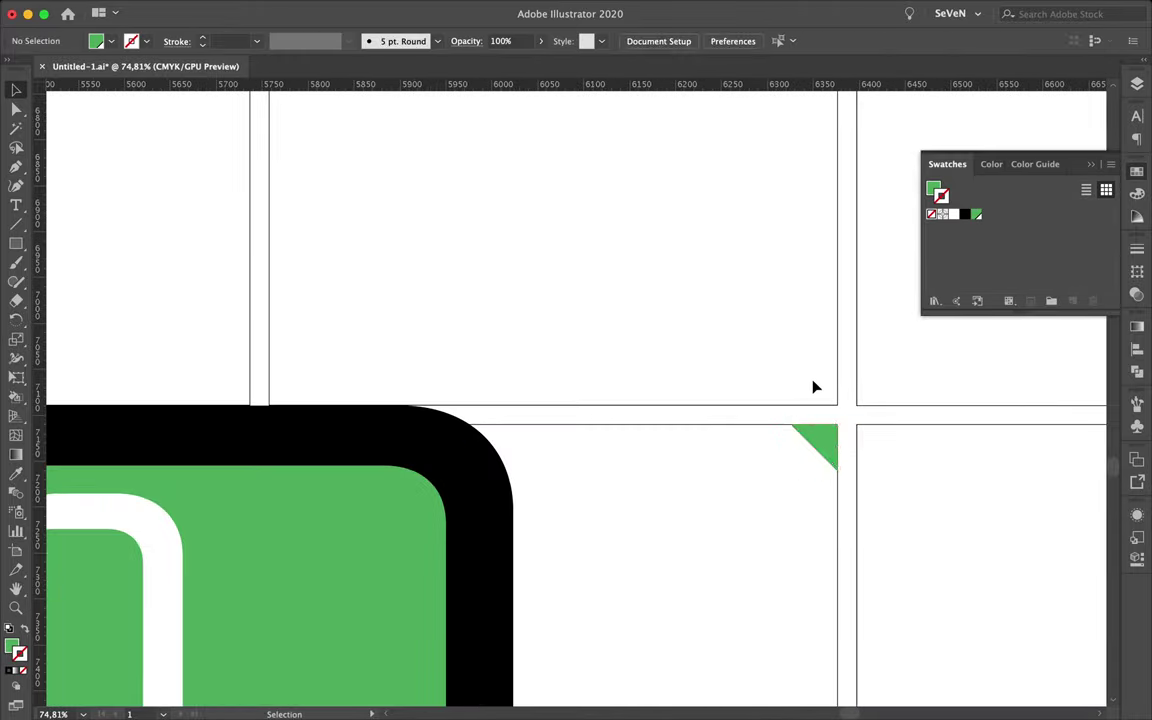
scroll(787, 432, "down", 10)
left_click(793, 377)
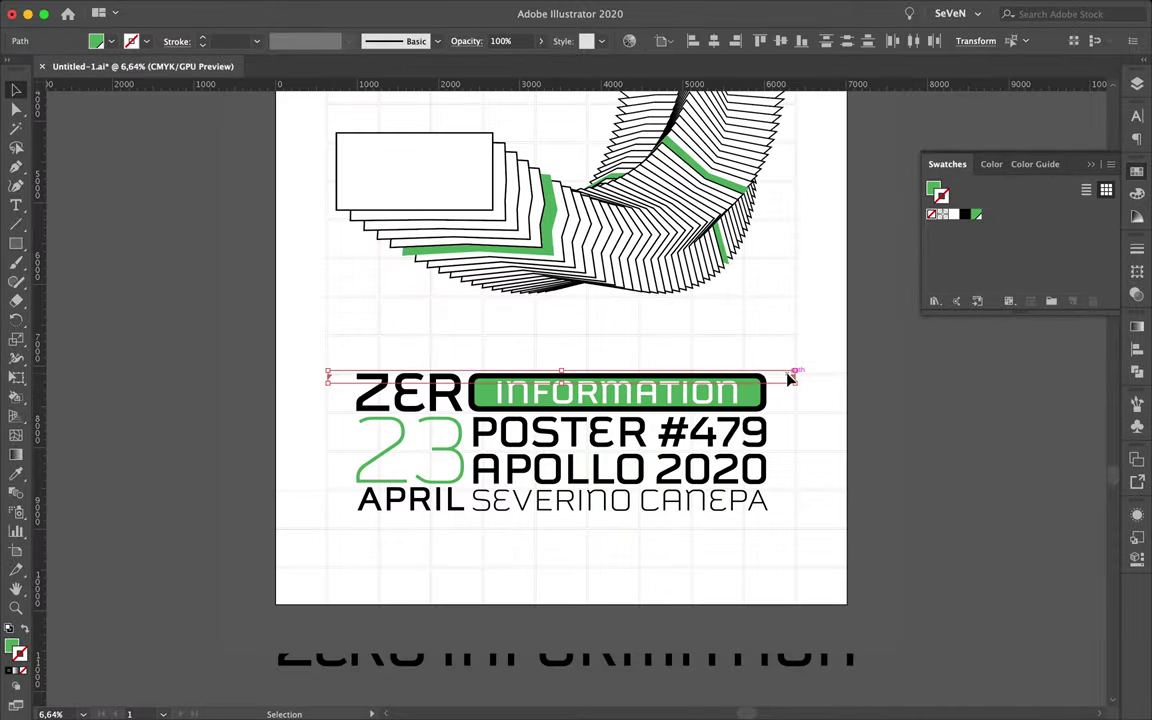
left_click(773, 352)
scroll(386, 394, "up", 4)
scroll(388, 400, "up", 4)
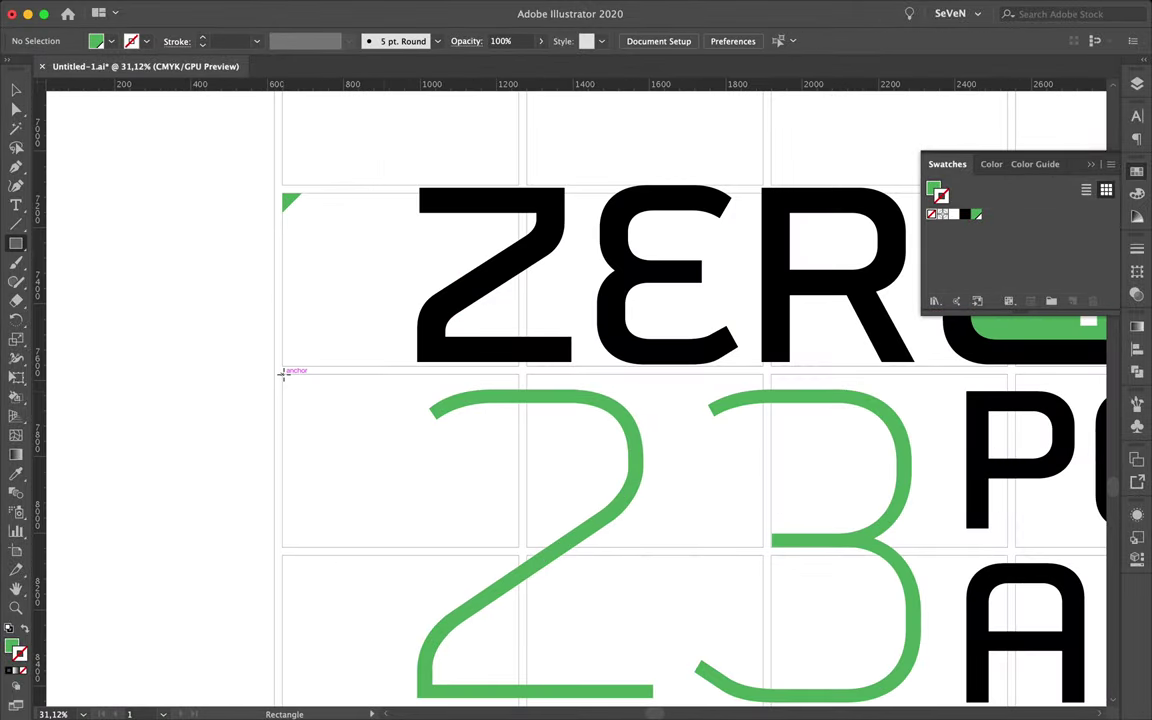
Step: Draw a thin green bar along a grid line and copy it to the right
left_click_drag(291, 546, 291, 546)
scroll(291, 546, "down", 4)
scroll(360, 545, "right", 5)
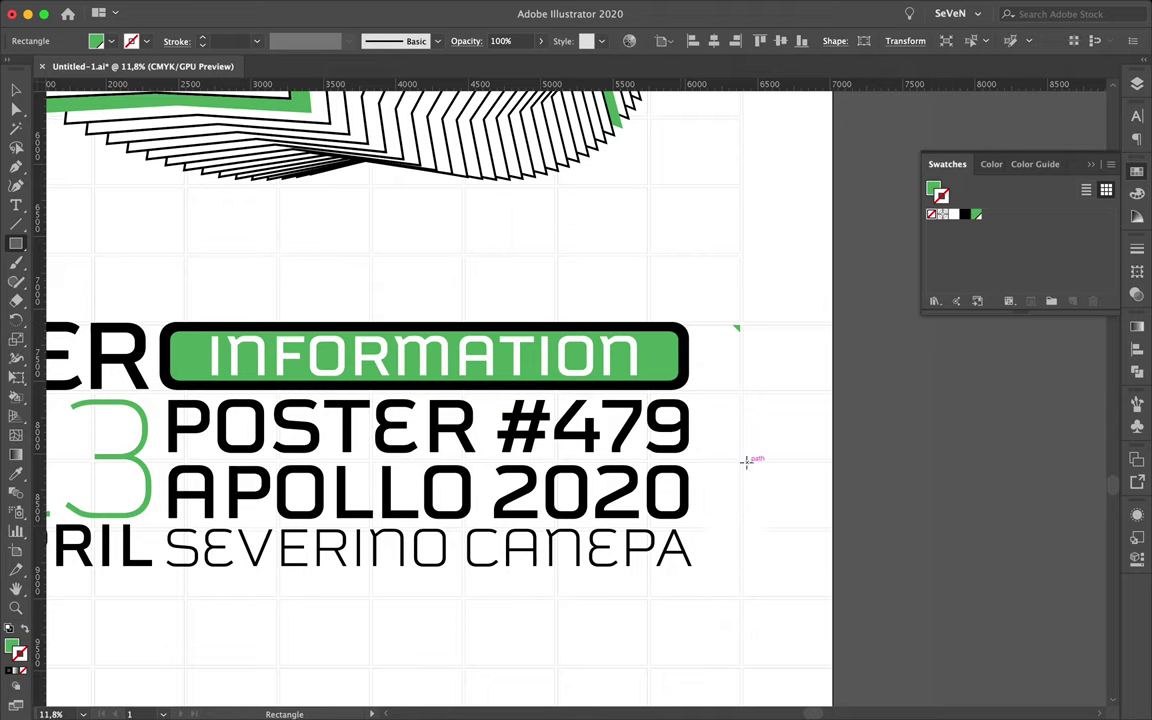
scroll(723, 548, "down", 1)
key("v")
mouse_move(736, 518)
left_mouse_down()
mouse_move(723, 548)
mouse_move(734, 510)
left_mouse_up()
scroll(734, 510, "up", 3)
scroll(740, 494, "up", 1)
scroll(740, 494, "down", 3)
left_click(694, 579)
Step: Draw a thin green rectangle bar on the grid intersection below APRIL
scroll(308, 570, "up", 2)
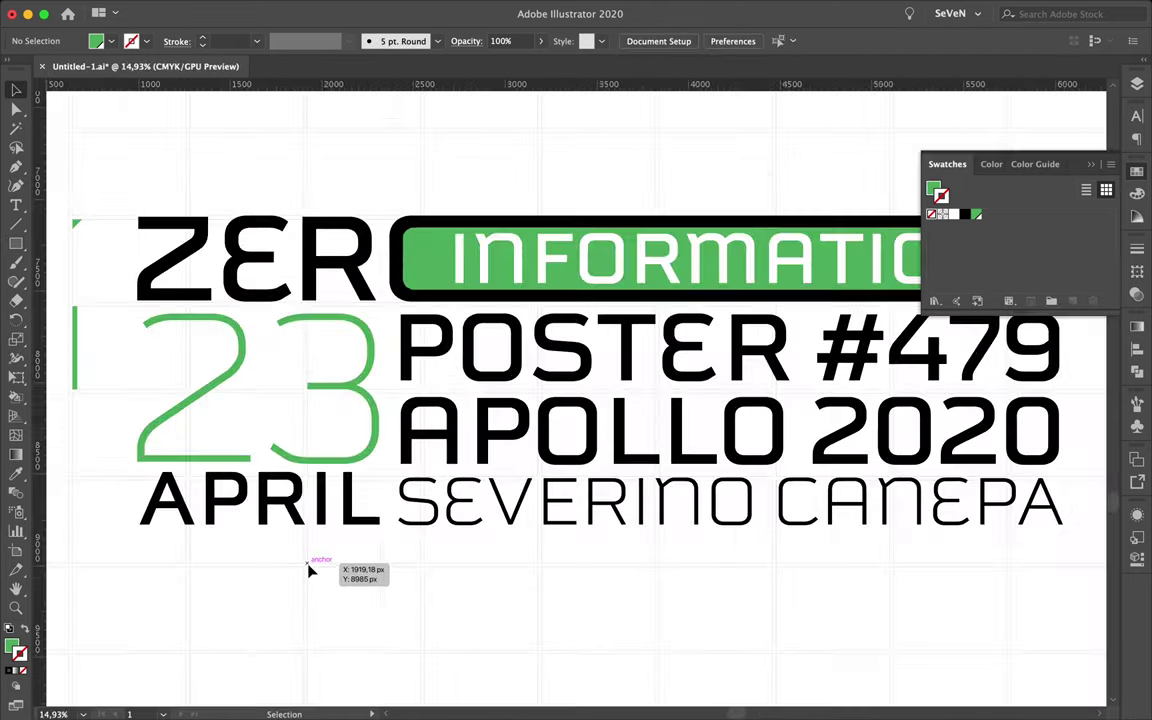
key("m")
scroll(308, 570, "up", 3)
scroll(340, 555, "up", 2)
left_click_drag(385, 605, 385, 605)
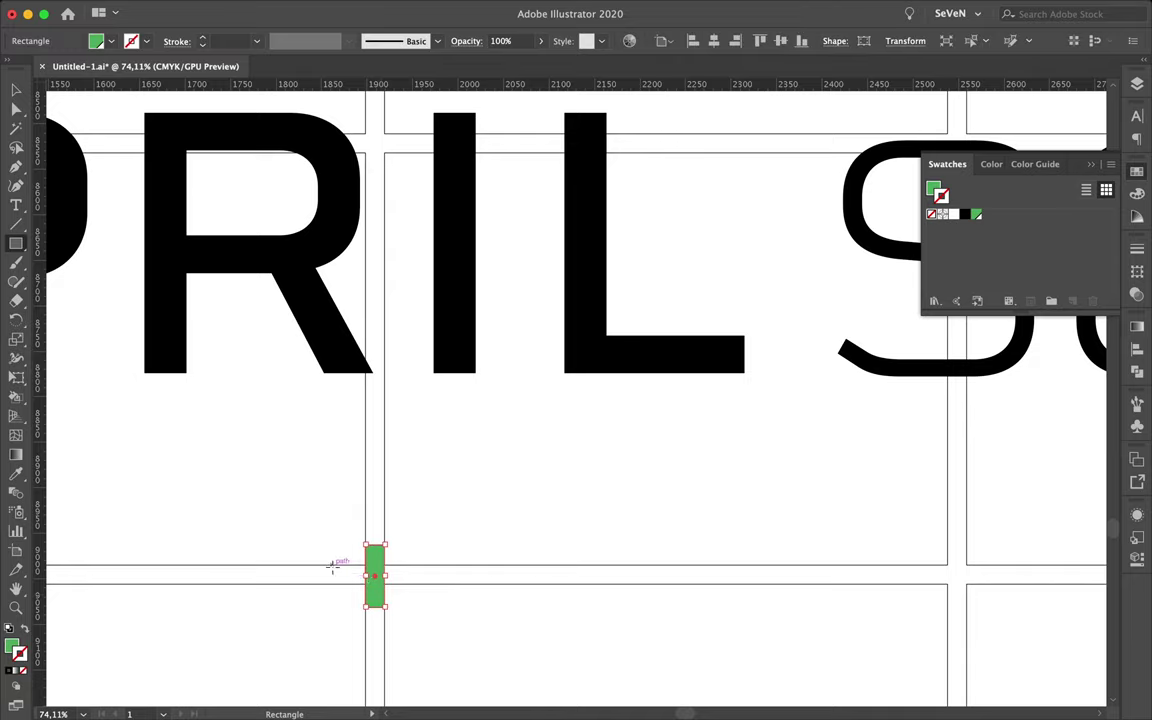
Step: Move Layer 4 below the Grid layer and place the green plus on Layer 4
key("v")
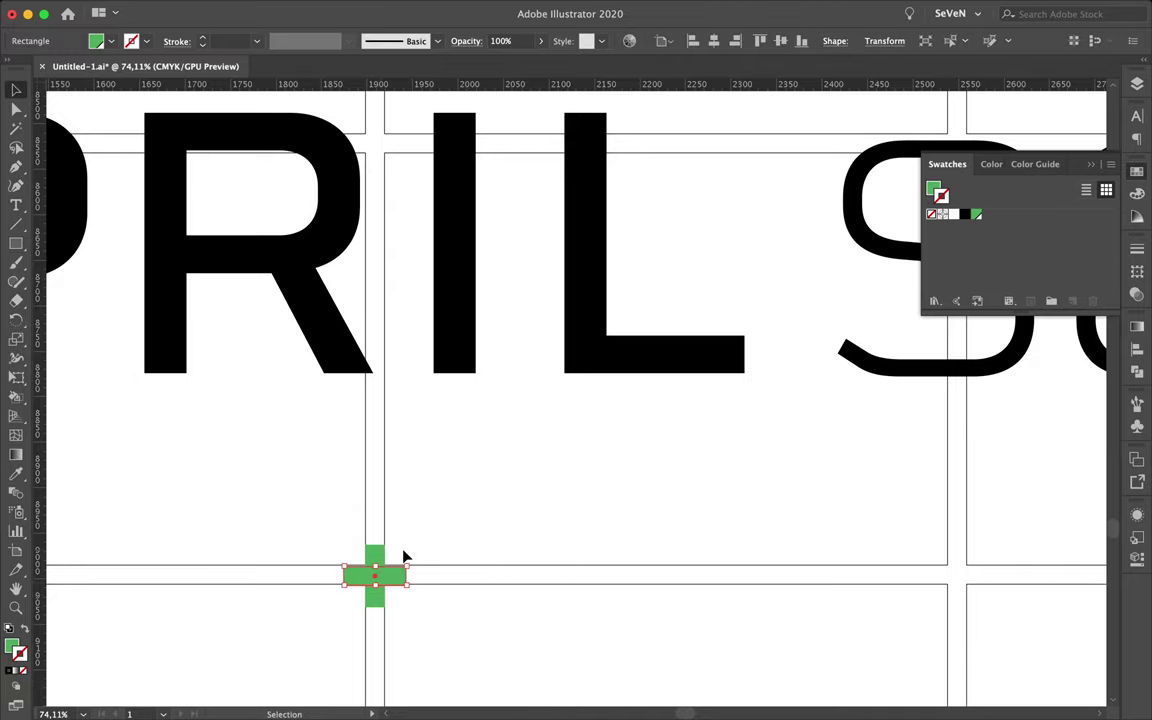
scroll(404, 556, "up", 5)
left_click(303, 578)
scroll(303, 573, "down", 5)
left_click(373, 553)
left_click(1137, 84)
left_click_drag(1069, 128, 1069, 165)
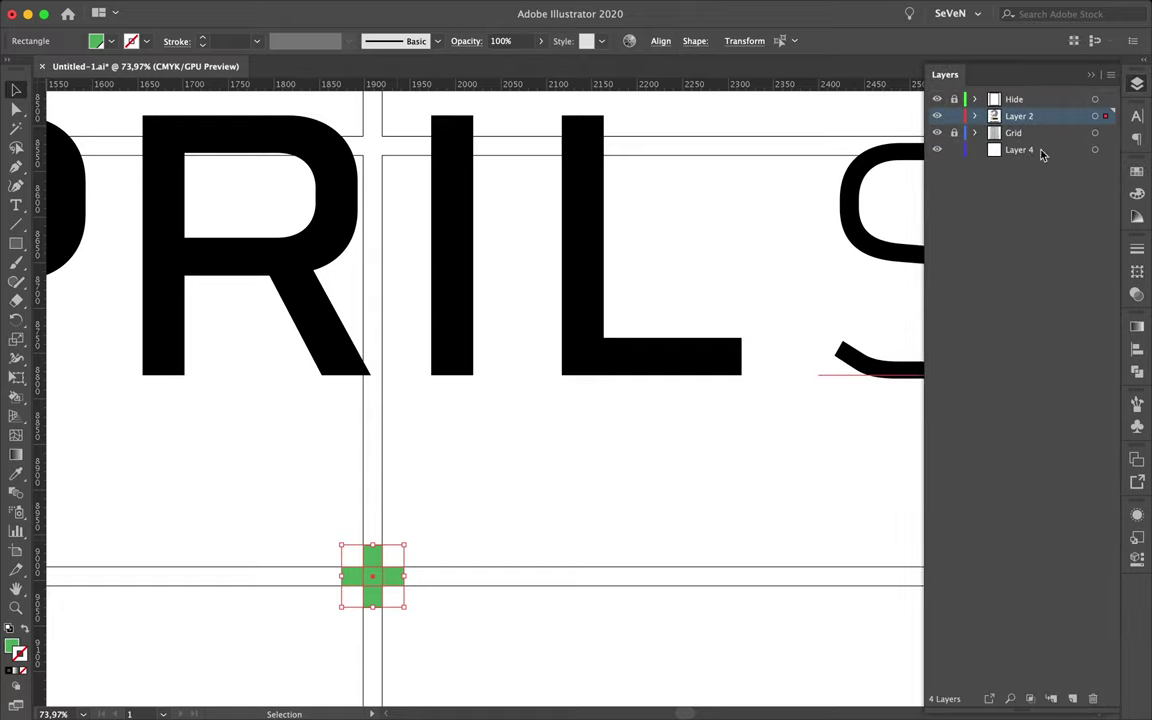
left_click_drag(1106, 116, 1108, 150)
scroll(373, 578, "up", 3)
left_click(379, 544)
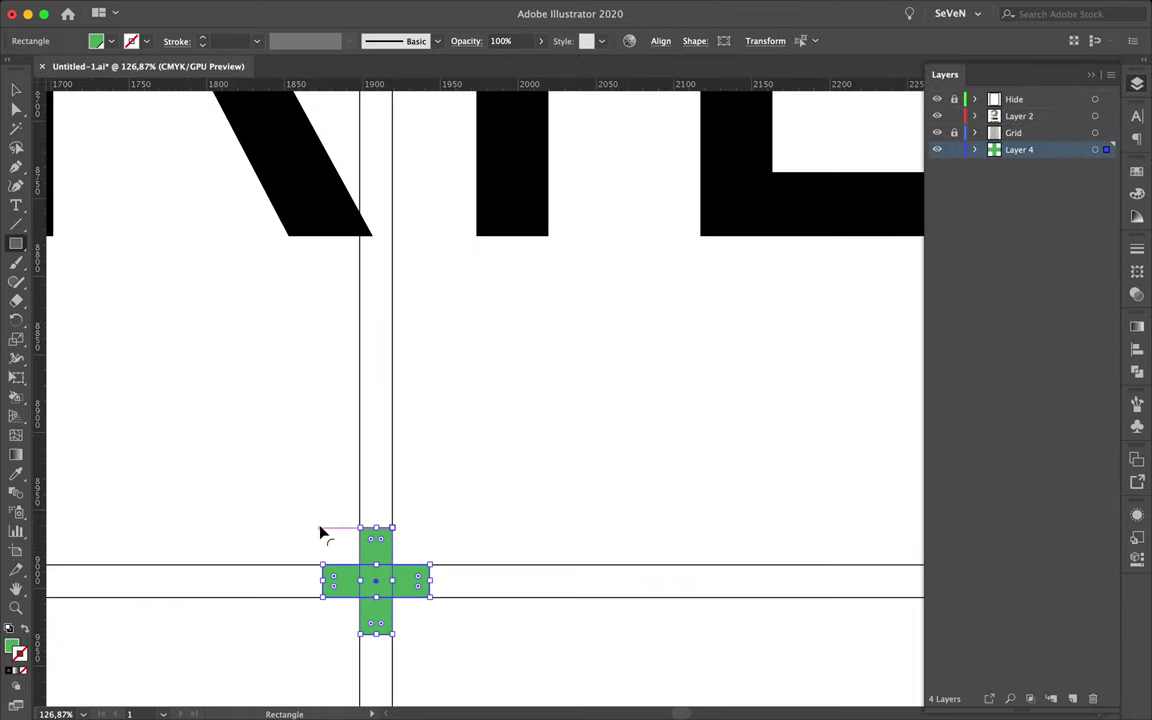
key("v")
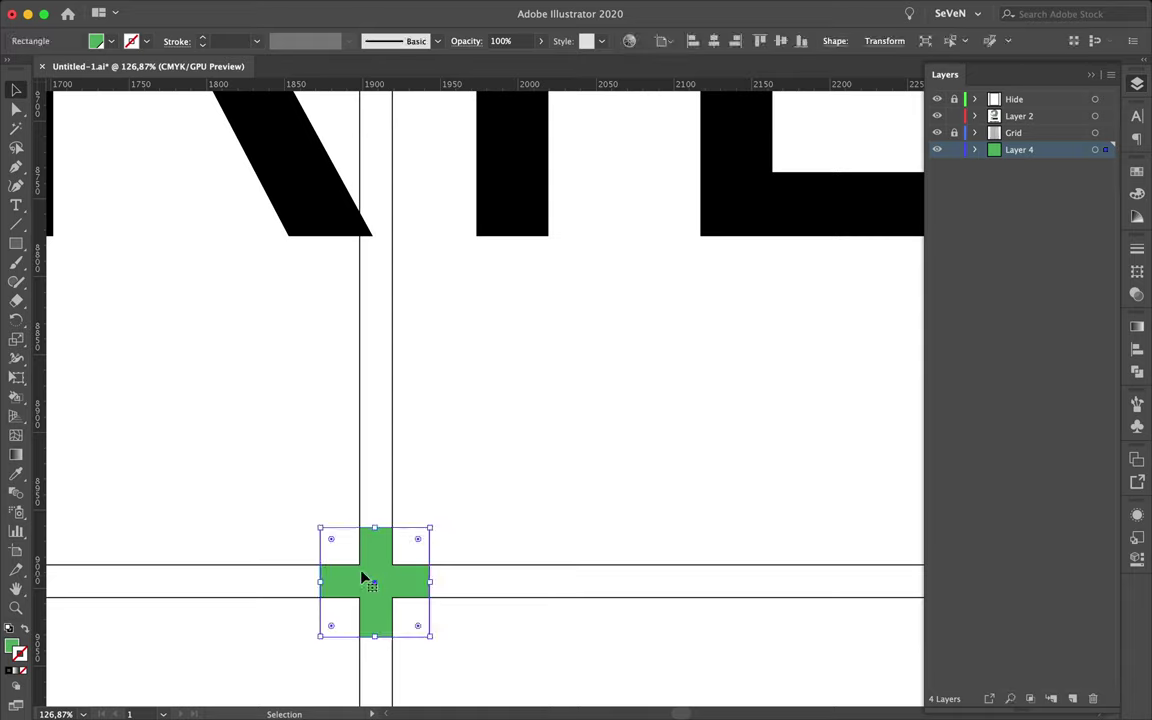
Step: Center copies of the green plus on the grid intersections below the title, nudging them onto the lines
mouse_move(375, 545)
left_mouse_down()
mouse_move(702, 515)
mouse_move(690, 514)
left_mouse_up()
scroll(375, 490, "down", 3)
scroll(375, 494, "down", 4)
scroll(690, 514, "down", 3)
left_click_drag(458, 511, 360, 514)
scroll(365, 470, "up", 5)
left_click_drag(378, 470, 383, 470)
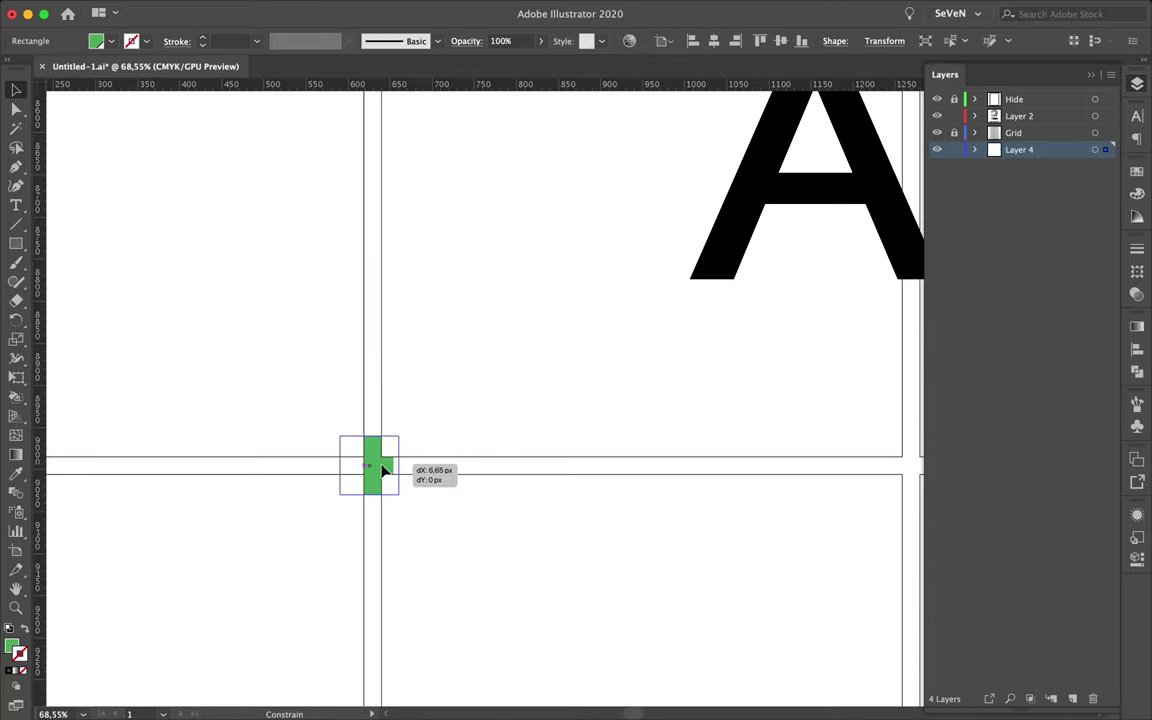
scroll(387, 470, "down", 2)
left_click(192, 386)
Step: Add more green plus copies further right, each adjusted to sit on a grid crossing
scroll(239, 386, "down", 3)
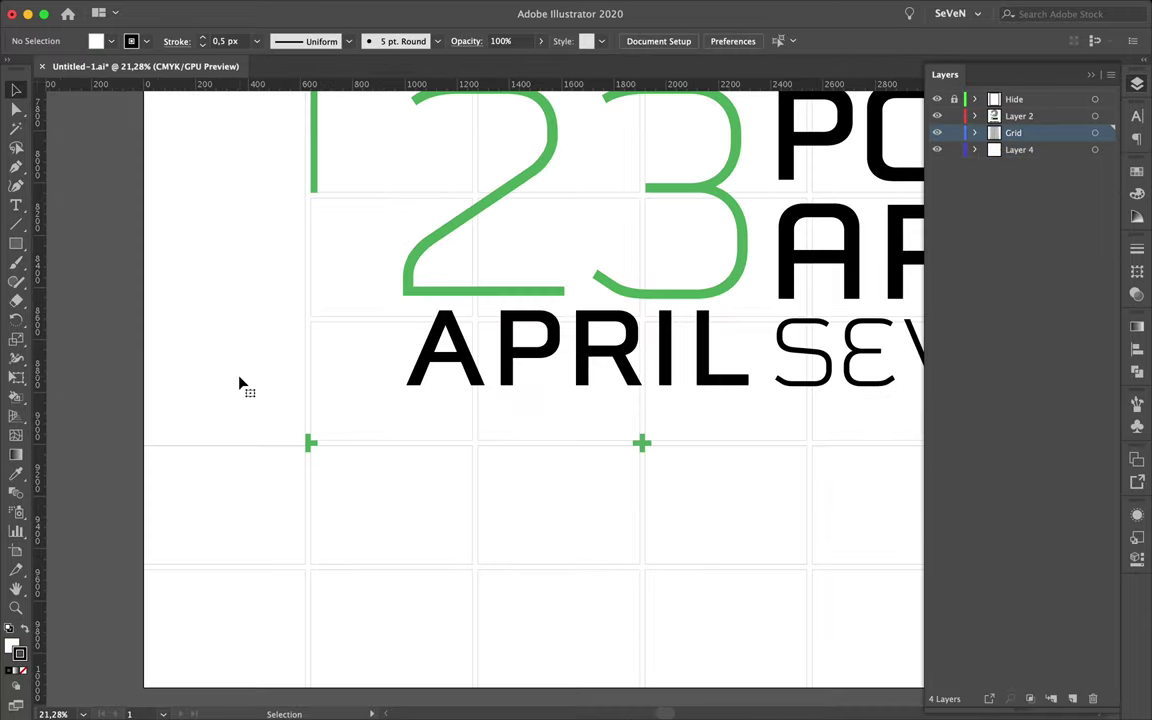
scroll(527, 442, "down", 2)
left_click_drag(527, 442, 441, 422)
scroll(441, 422, "up", 4)
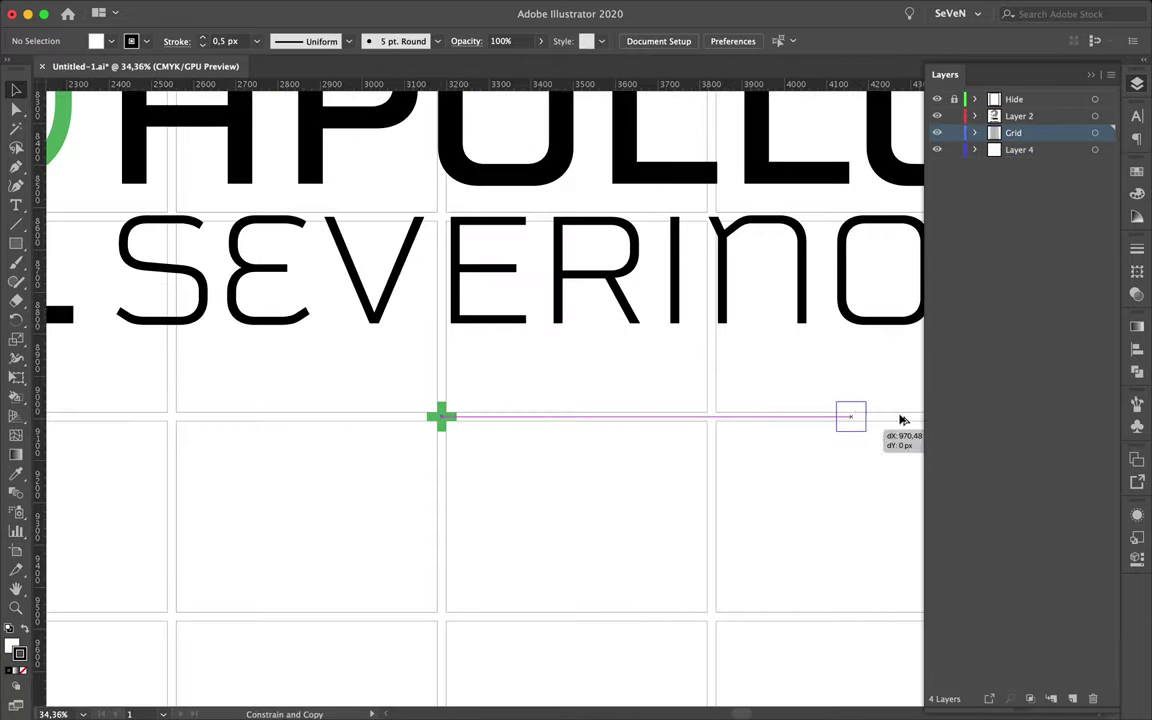
left_click_drag(900, 420, 856, 413)
scroll(856, 416, "down", 2)
scroll(856, 416, "right", 10)
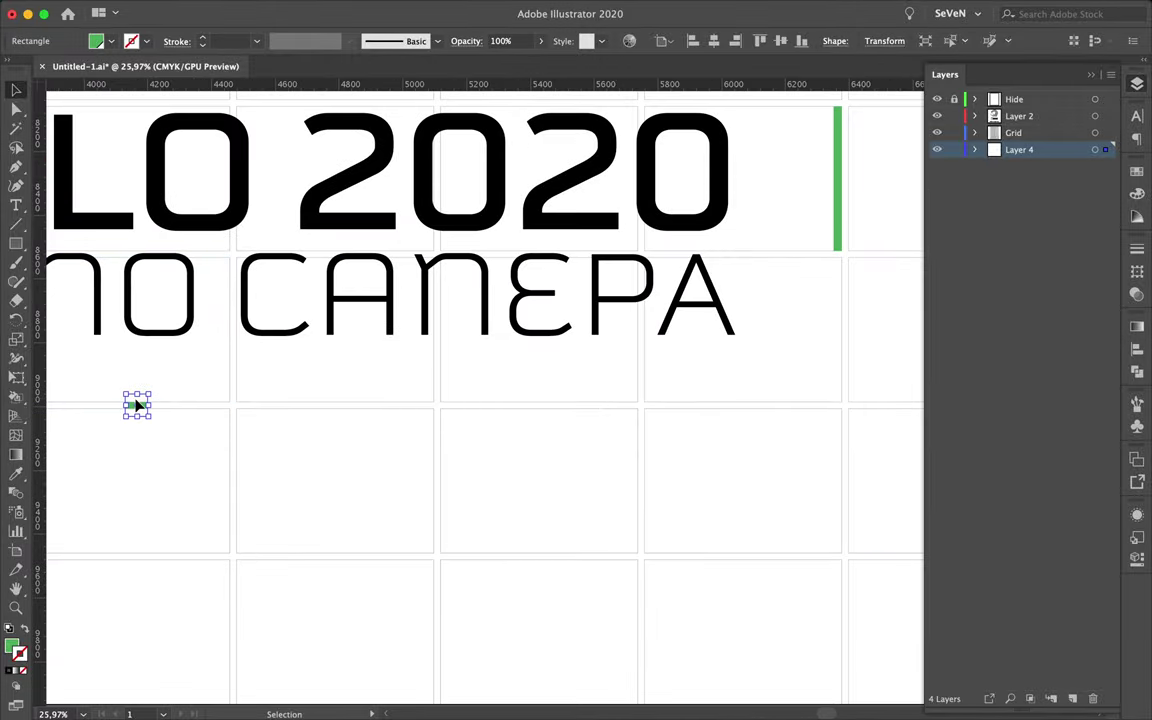
left_click_drag(843, 392, 836, 391)
scroll(836, 391, "up", 5)
left_click_drag(745, 475, 720, 489)
scroll(699, 391, "down", 4)
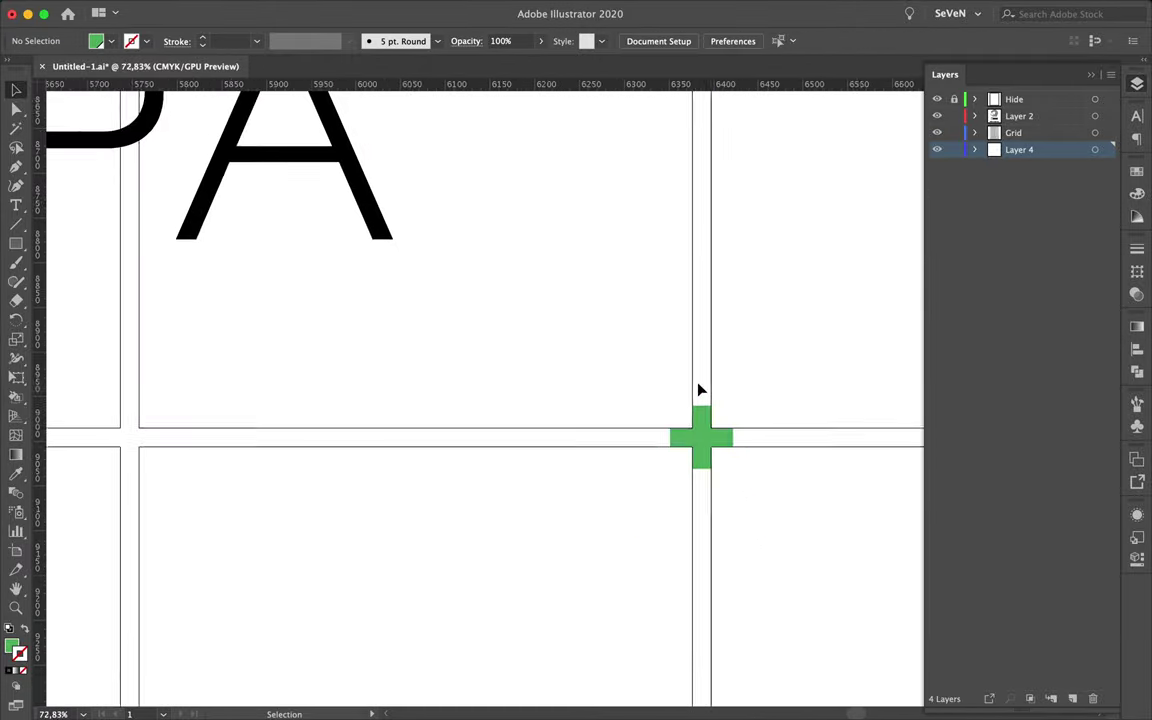
scroll(697, 400, "down", 3)
scroll(697, 400, "up", 3)
scroll(692, 398, "up", 3)
double_click(645, 314)
Step: Drag the ribbon blend's star to the left inside the blend group
left_click_drag(625, 303, 545, 310)
scroll(278, 360, "down", 4)
scroll(425, 468, "up", 4)
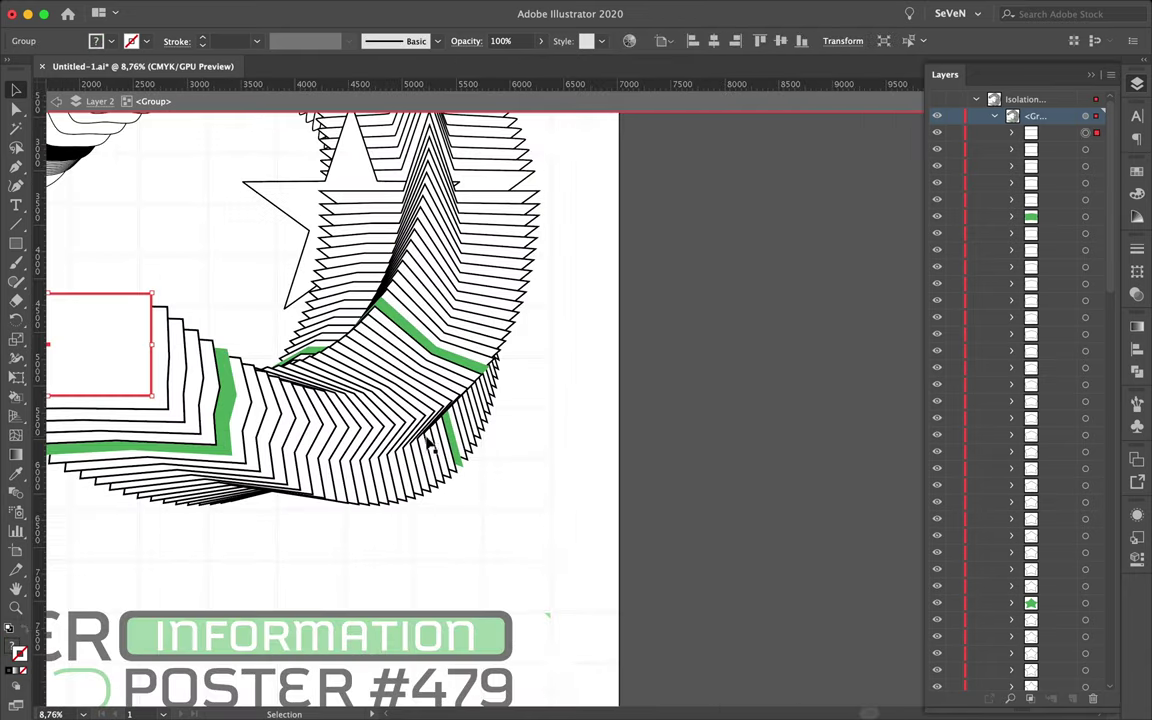
left_click(449, 505)
scroll(550, 405, "down", 3)
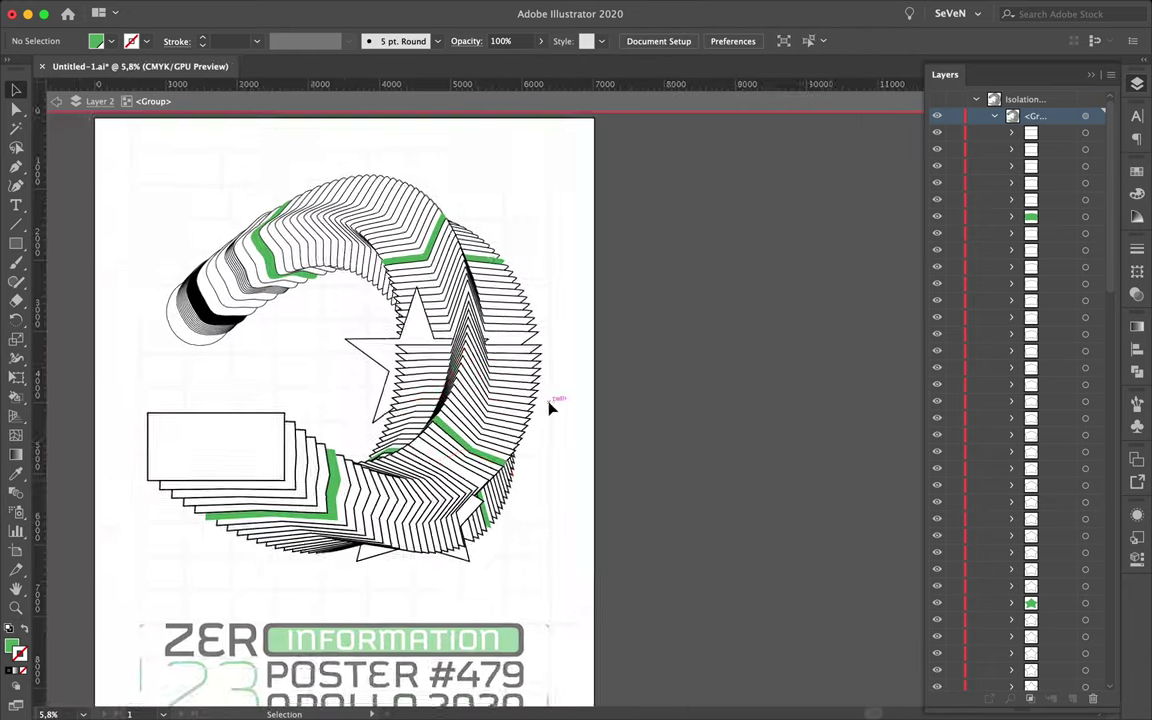
scroll(549, 408, "up", 3)
scroll(479, 200, "up", 3)
Step: Move the star upward to reshape the ribbon's curve, then exit isolation mode
left_click_drag(549, 408, 534, 207)
scroll(424, 347, "down", 2)
left_click(686, 207)
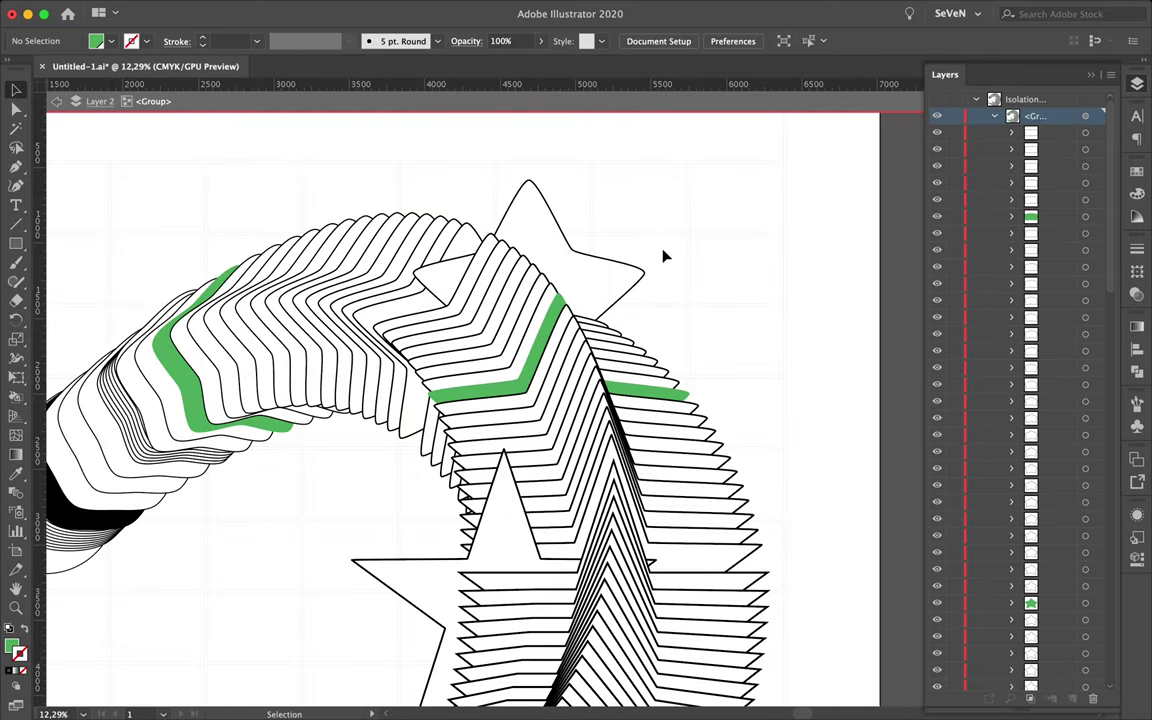
scroll(664, 257, "down", 2)
scroll(664, 257, "down", 1)
scroll(584, 380, "down", 2)
scroll(450, 404, "up", 2)
scroll(464, 408, "up", 1)
scroll(464, 408, "down", 3)
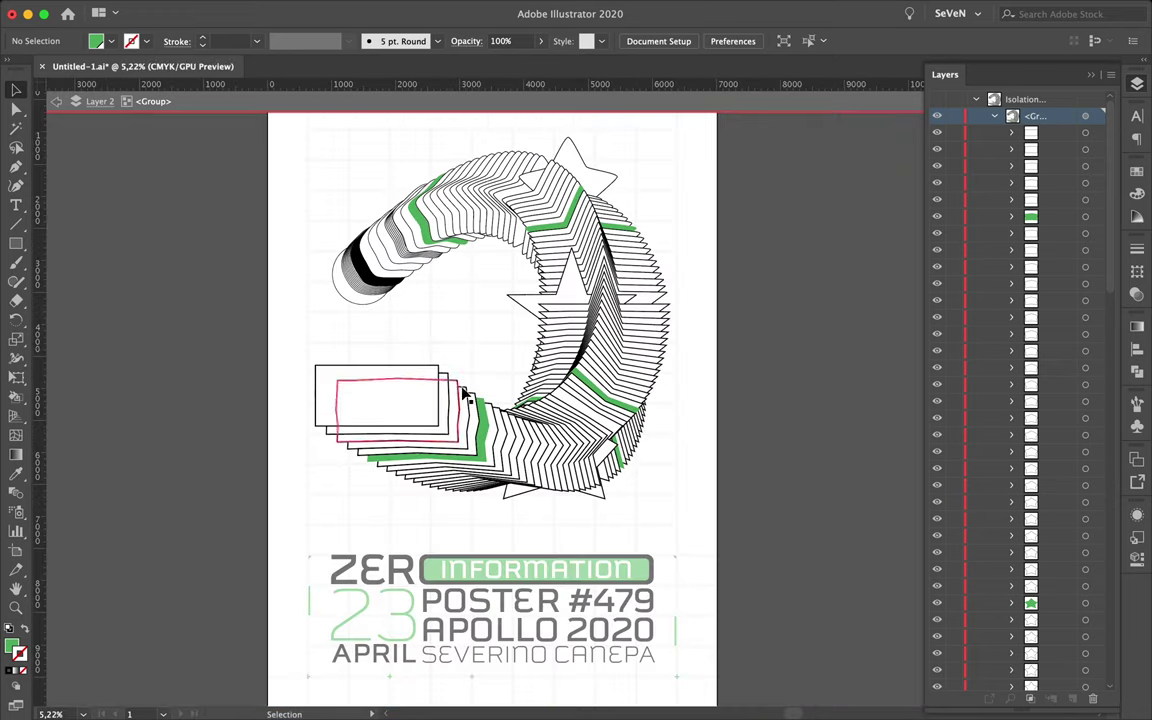
key("Escape")
scroll(432, 305, "down", 3)
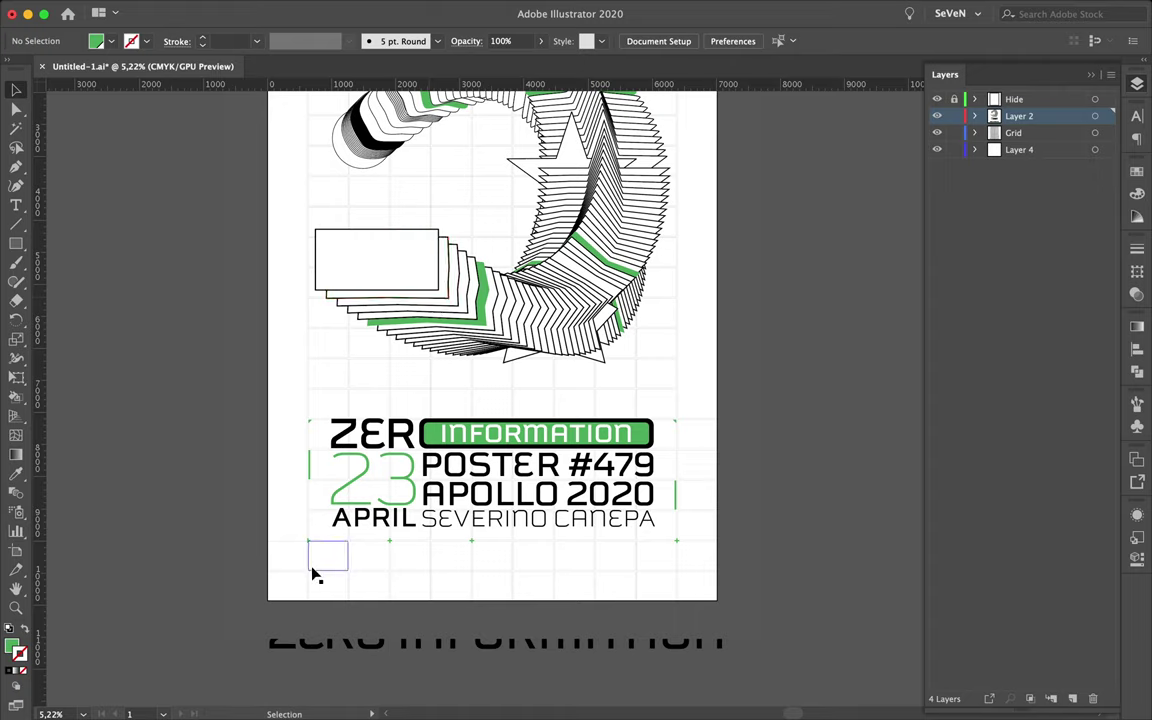
Step: Stretch the bottom-left grid cell across the full poster width and widen the cell below the text leftward
left_click(303, 580)
left_click_drag(339, 586, 730, 650)
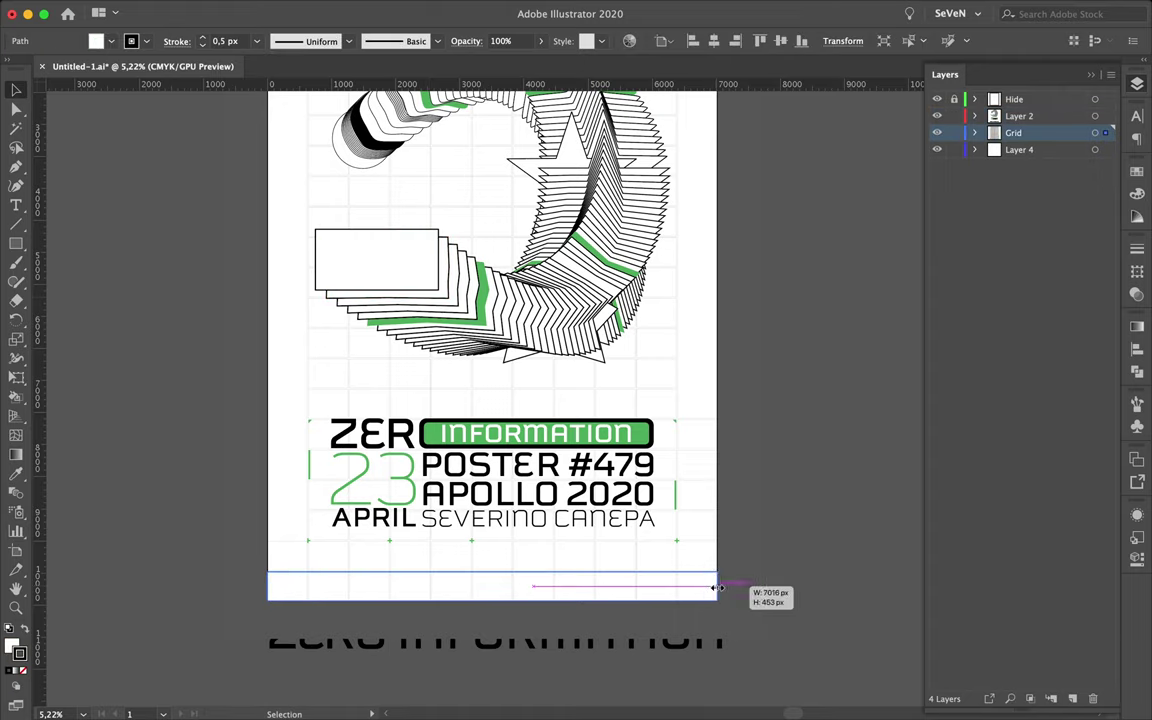
left_click(532, 663)
scroll(424, 560, "up", 3)
scroll(424, 560, "up", 1)
left_click(329, 560)
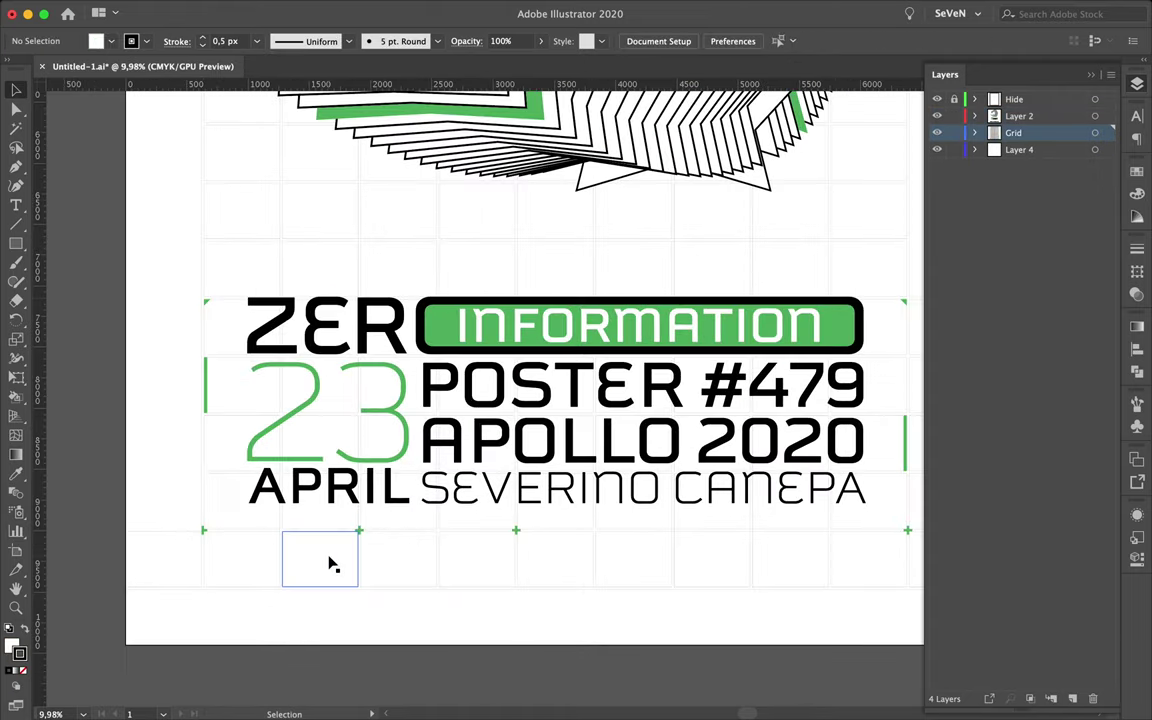
left_click_drag(283, 558, 220, 562)
left_click(248, 568)
Step: Stretch the small grid cell left of the ribbon rightward across four columns
scroll(437, 560, "up", 3)
left_click(262, 307)
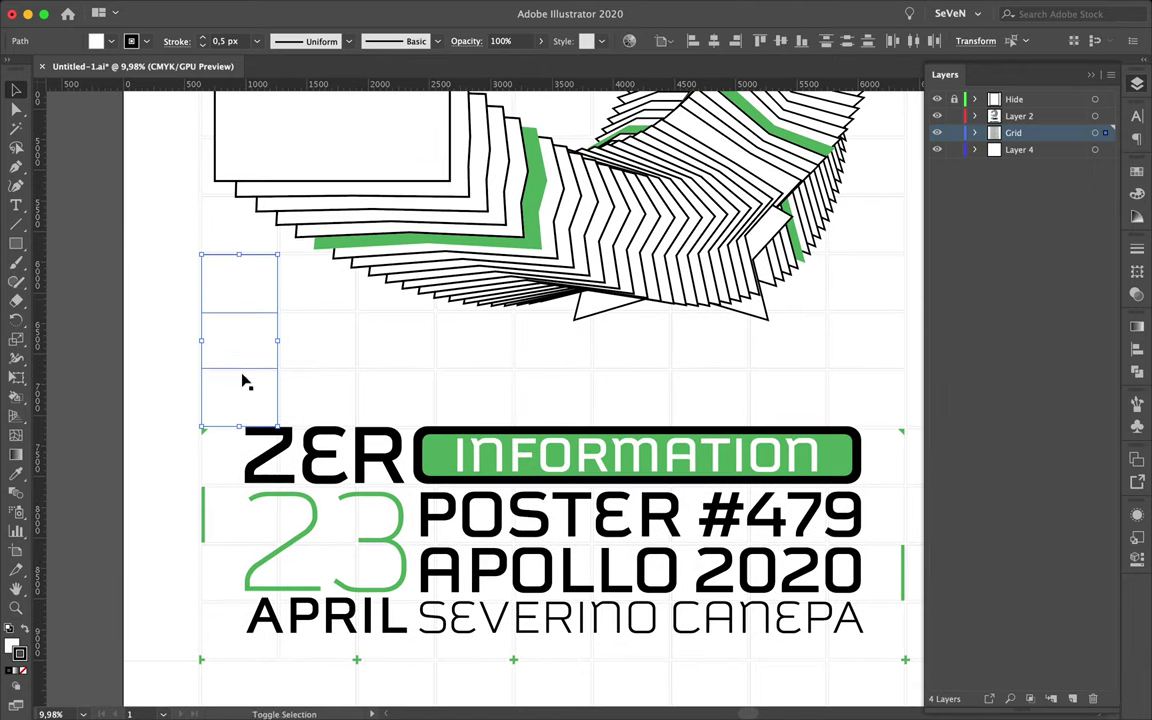
scroll(228, 400, "down", 1)
scroll(823, 365, "up", 6)
scroll(823, 365, "up", 2)
left_click(242, 347)
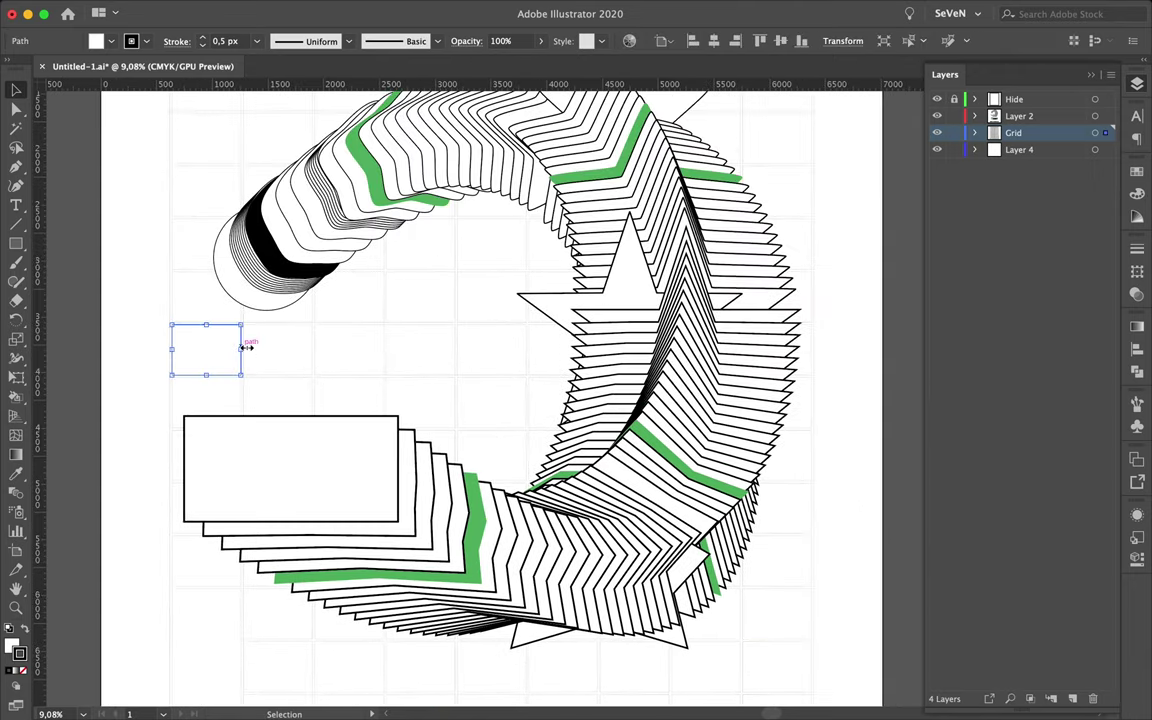
left_click_drag(448, 354, 527, 355)
left_click(167, 368)
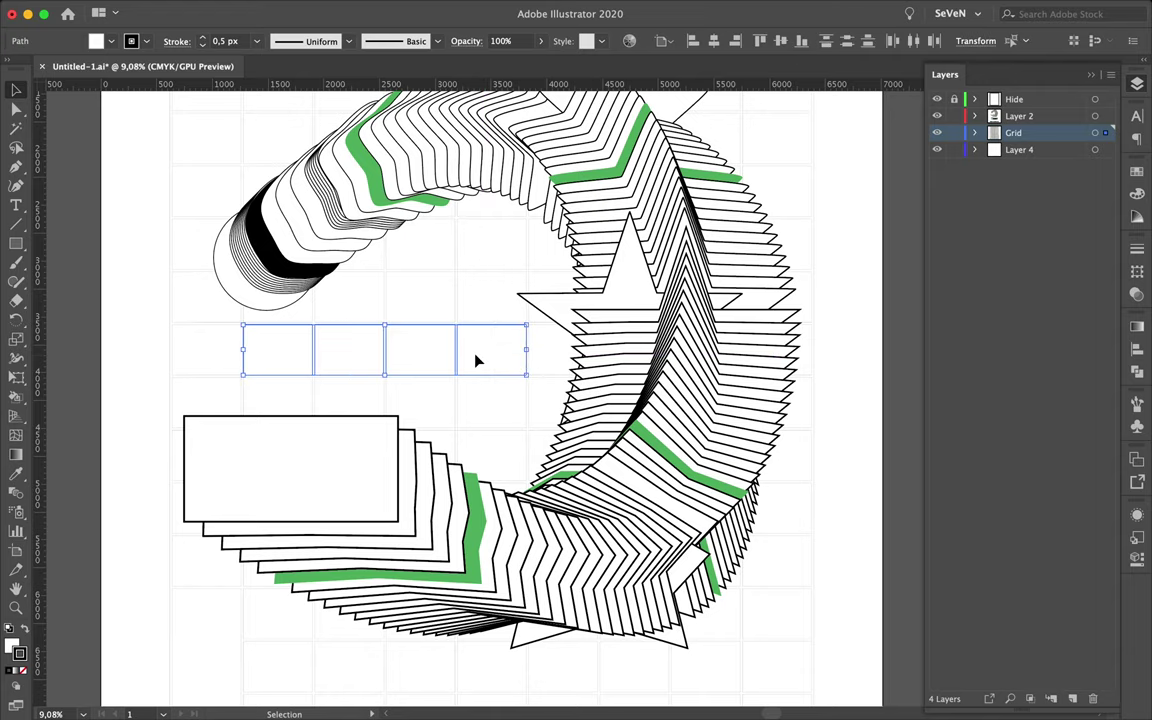
Step: Enlarge the top-left and top-right grid cells into larger blocks
scroll(476, 361, "down", 3)
scroll(477, 361, "up", 3)
left_click(342, 200)
left_click_drag(342, 200, 433, 268)
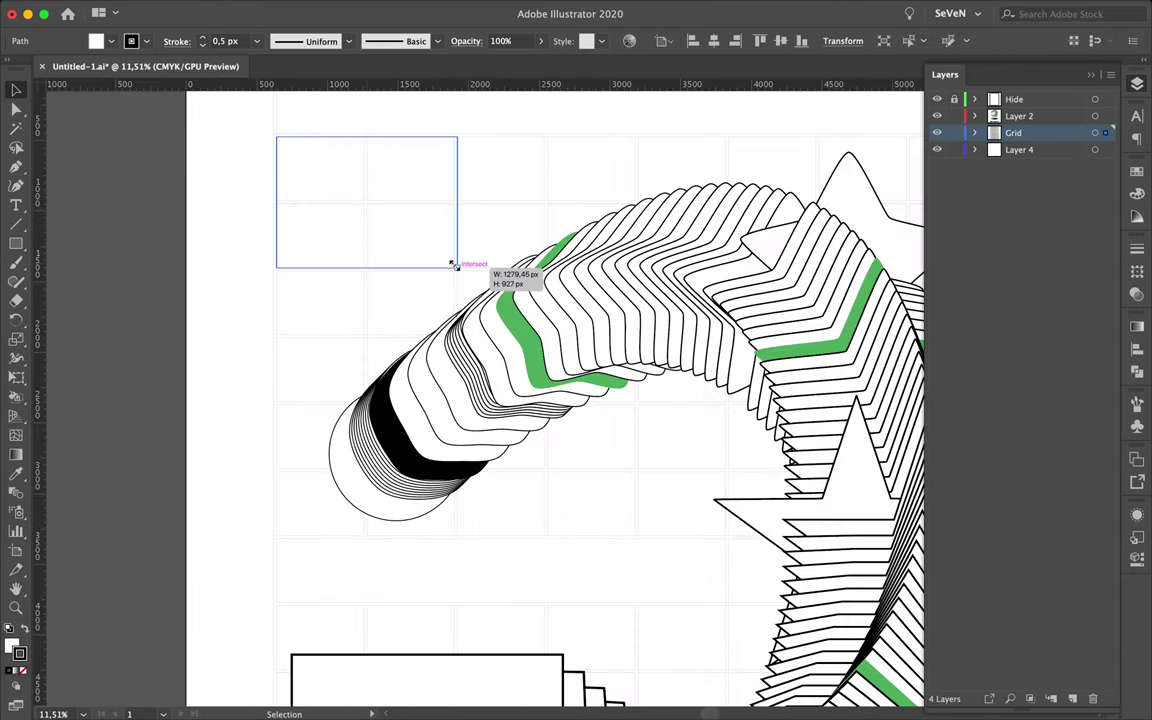
left_click(411, 178)
scroll(411, 178, "down", 2)
scroll(651, 200, "up", 3)
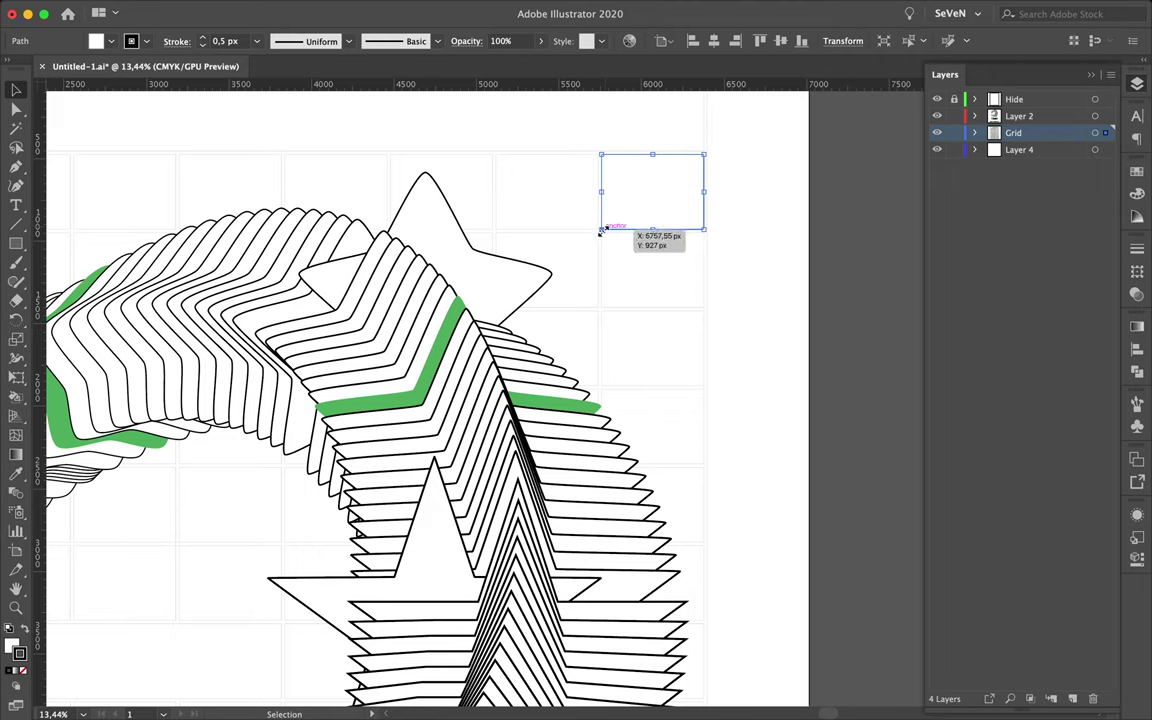
left_click_drag(651, 200, 497, 306)
scroll(590, 250, "down", 3)
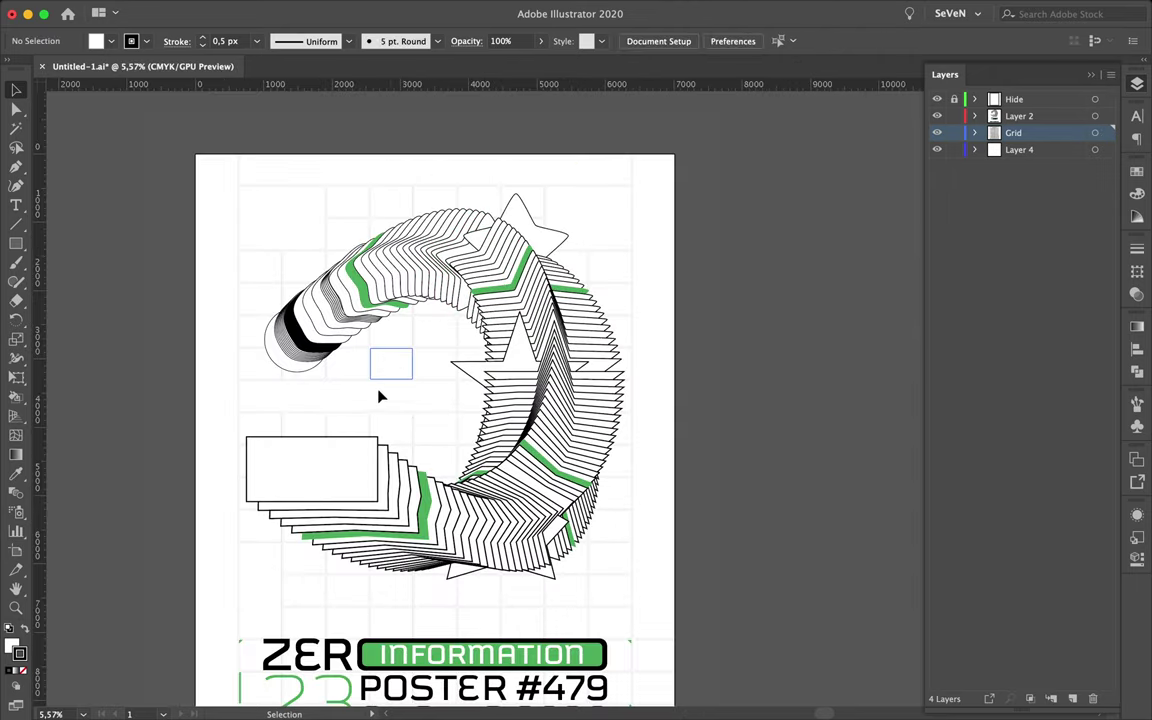
scroll(391, 362, "down", 3)
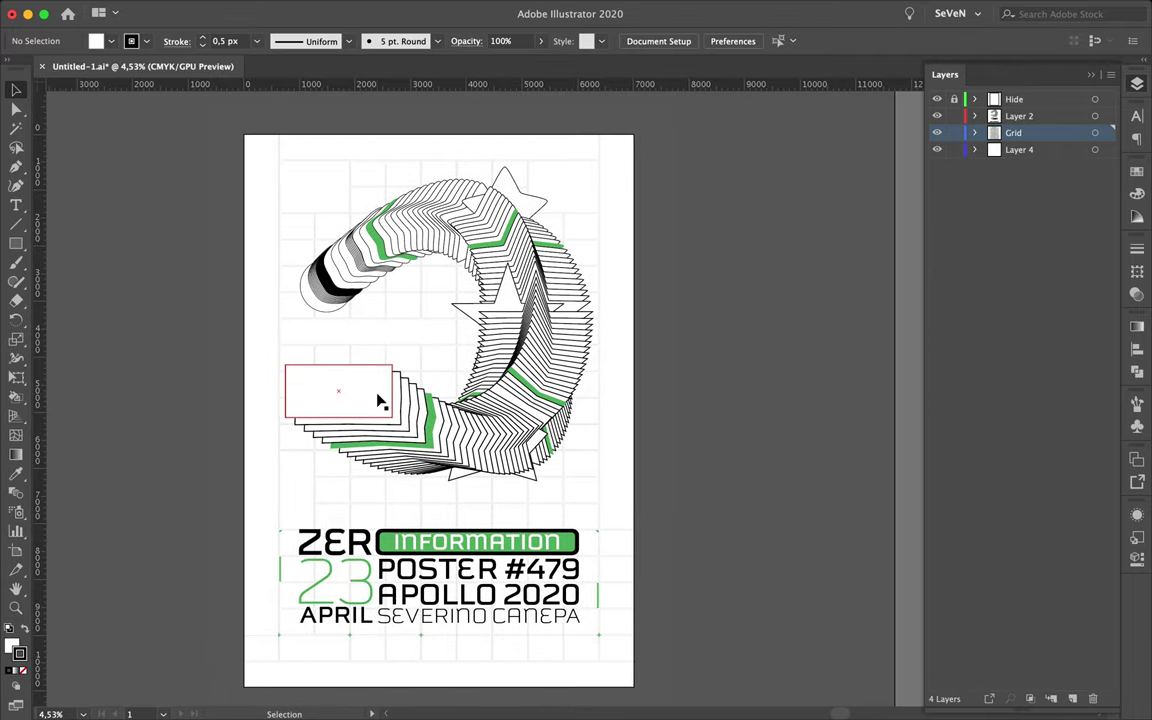
scroll(378, 400, "up", 3)
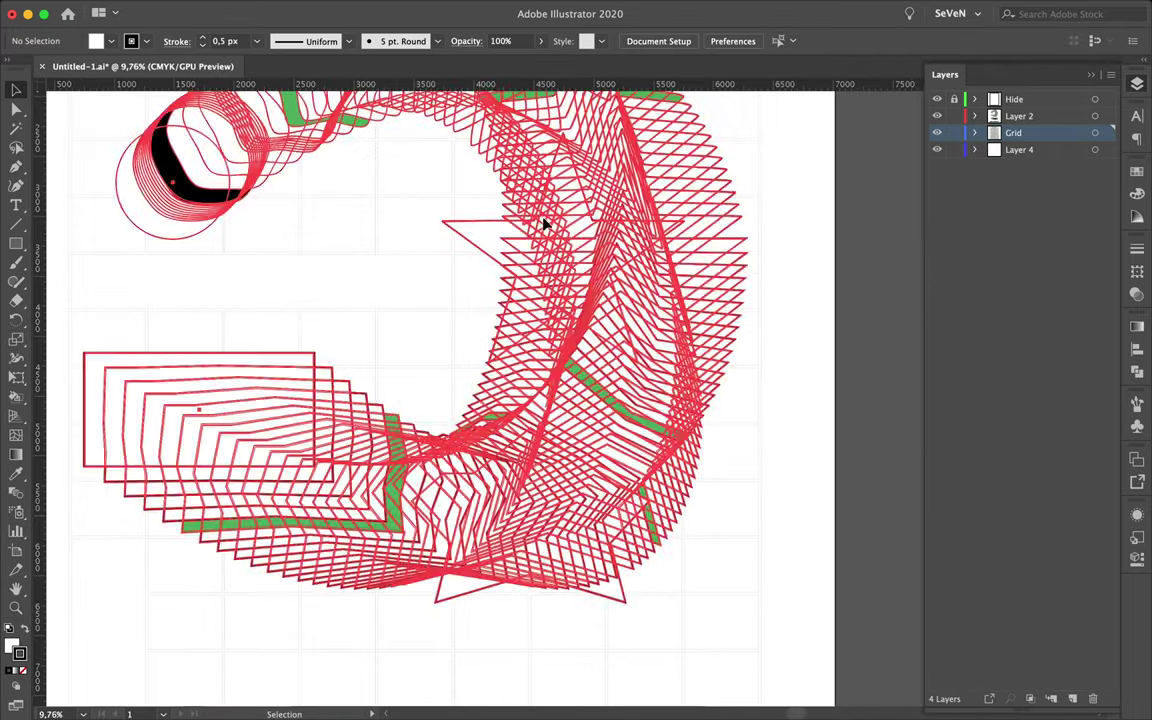
Step: Adjust the circle at the ribbon's start inside the blend group so the blend redraws
double_click(490, 233)
left_click(419, 283)
scroll(419, 283, "down", 3)
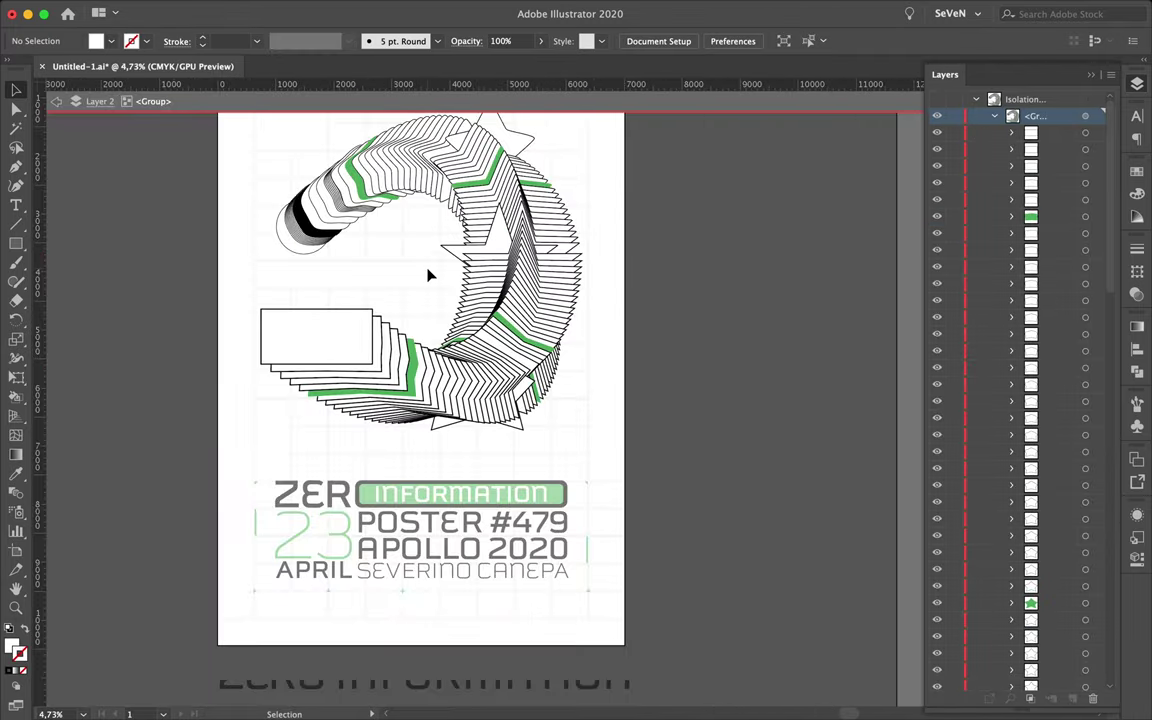
scroll(244, 288, "up", 3)
scroll(244, 288, "down", 3)
scroll(283, 386, "up", 3)
left_click(285, 385)
key("a")
key("v")
left_click(296, 445)
scroll(515, 420, "down", 5)
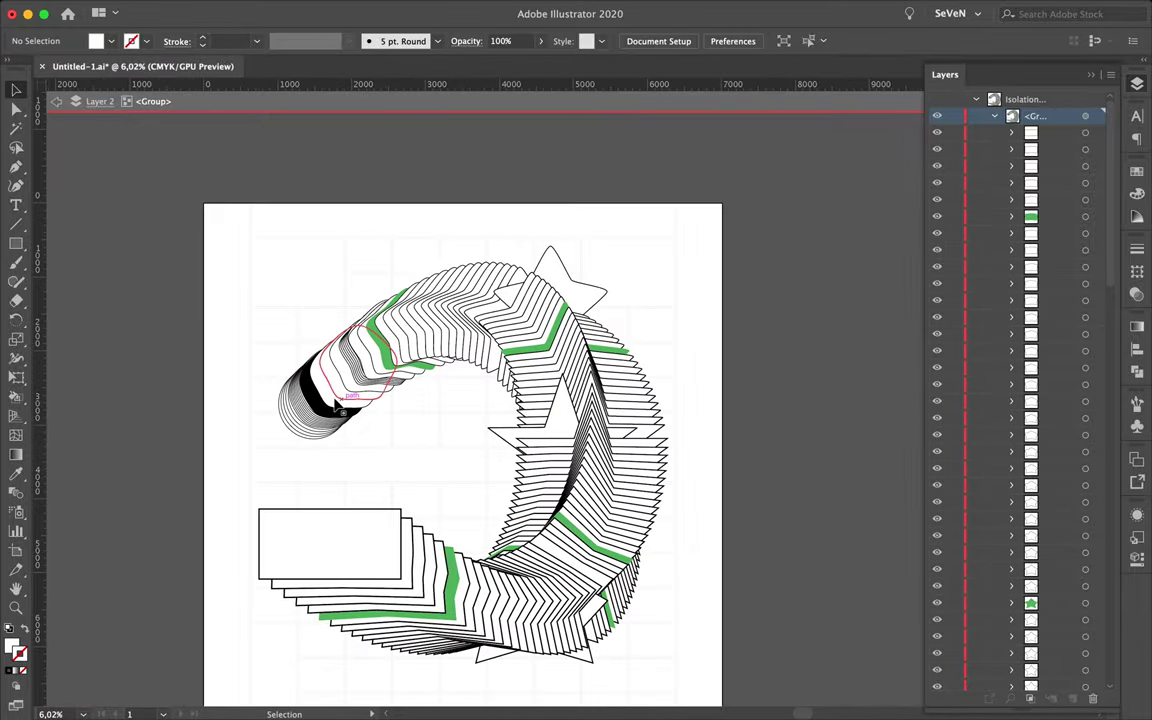
scroll(347, 410, "up", 5)
Step: Copy the ribbon's start circle diagonally up and to the right
left_click(347, 401)
left_click_drag(366, 392, 381, 378)
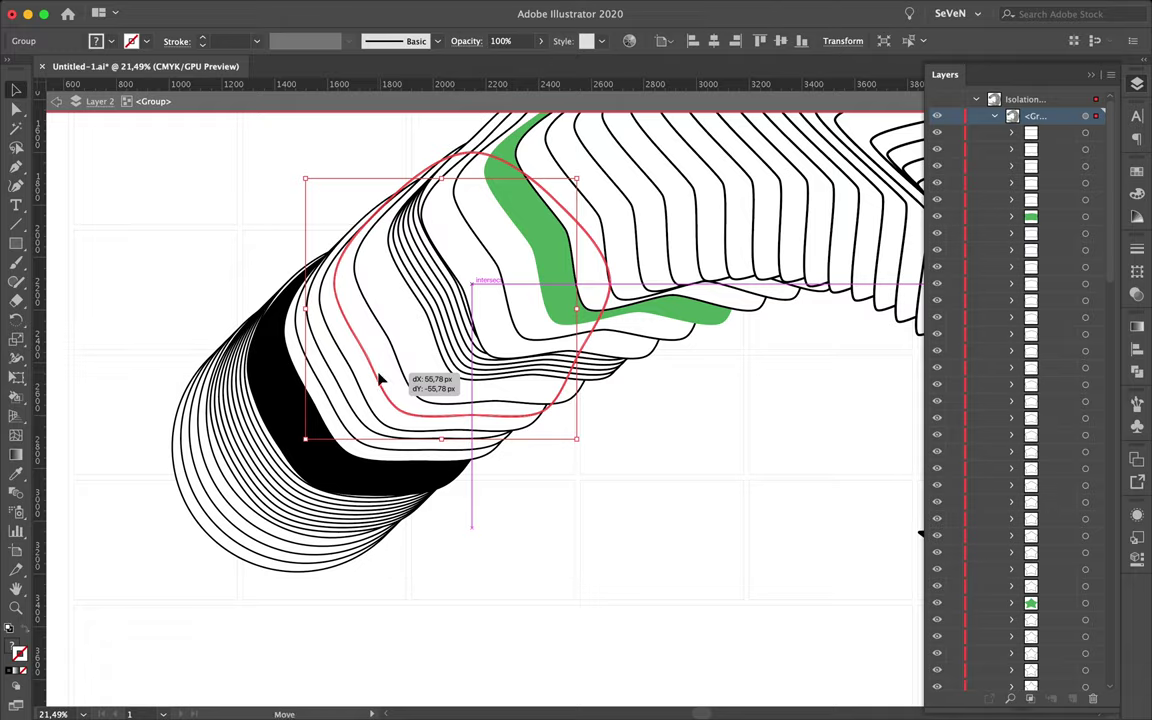
scroll(469, 430, "down", 5)
scroll(424, 473, "down", 3)
Step: Draw a small green-filled square at the front card's top left
key("m")
left_click_drag(322, 392, 340, 400)
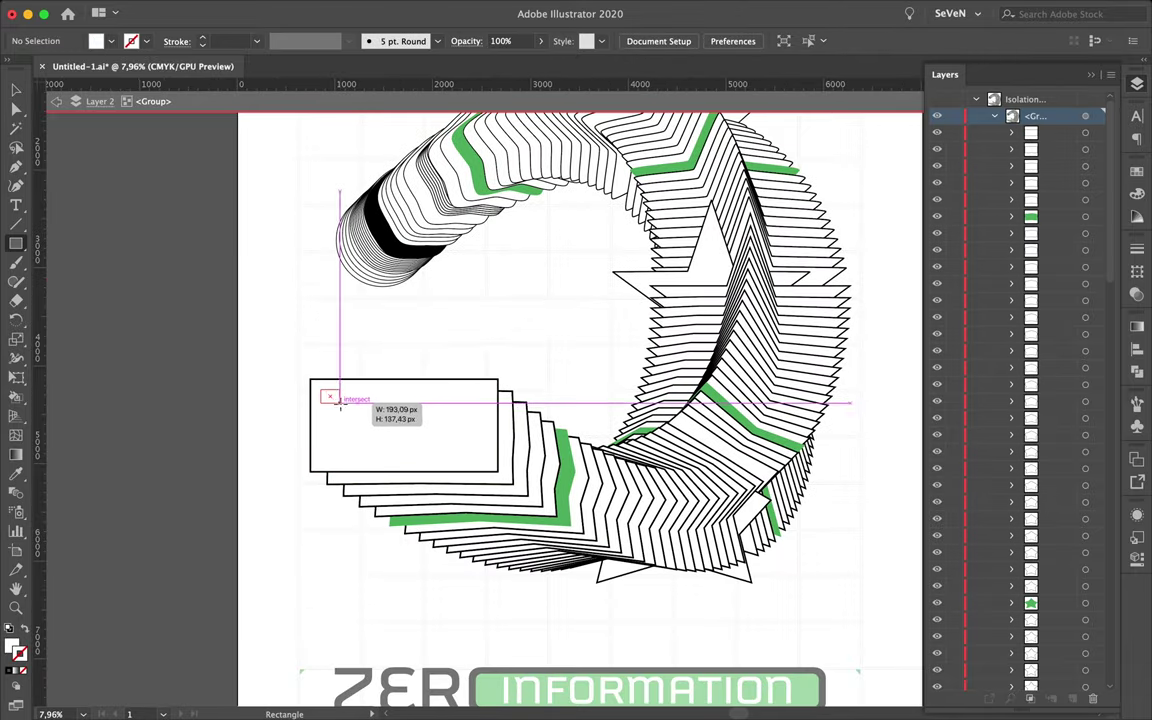
left_click(1137, 171)
key("v")
left_click(430, 358)
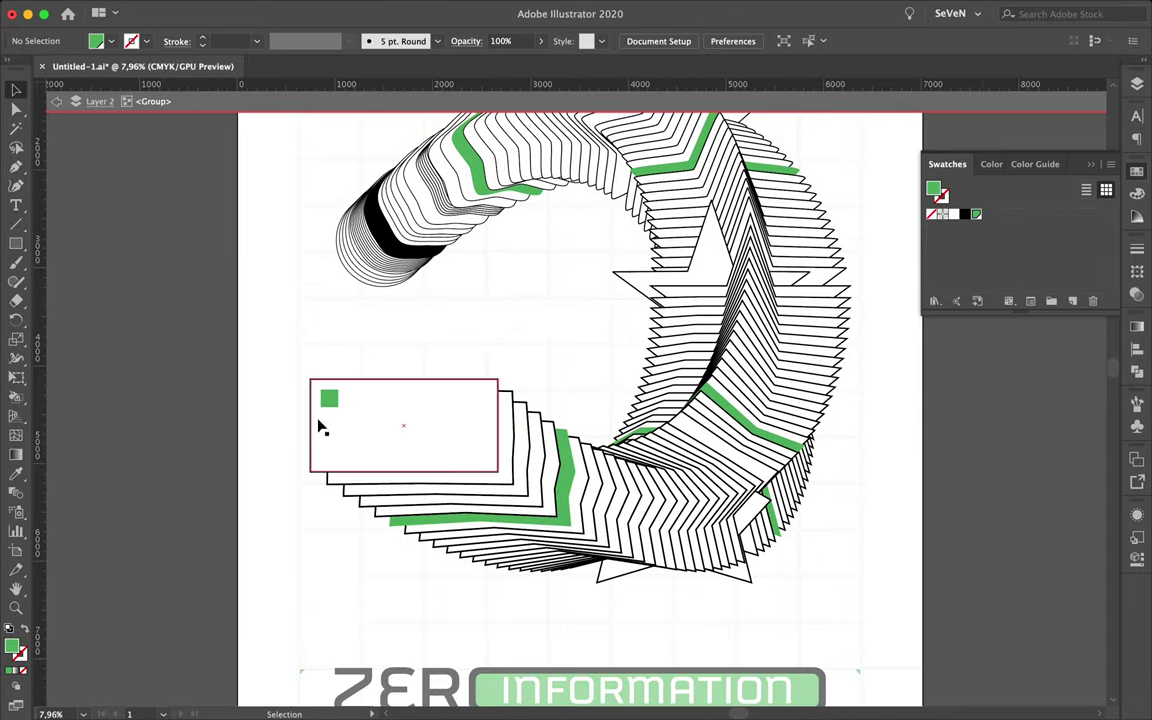
Step: Copy the green square into a long bar across the card's top, and extend a small grid cell upward
scroll(360, 400, "up", 5)
left_click_drag(360, 405, 789, 398)
scroll(770, 300, "down", 3)
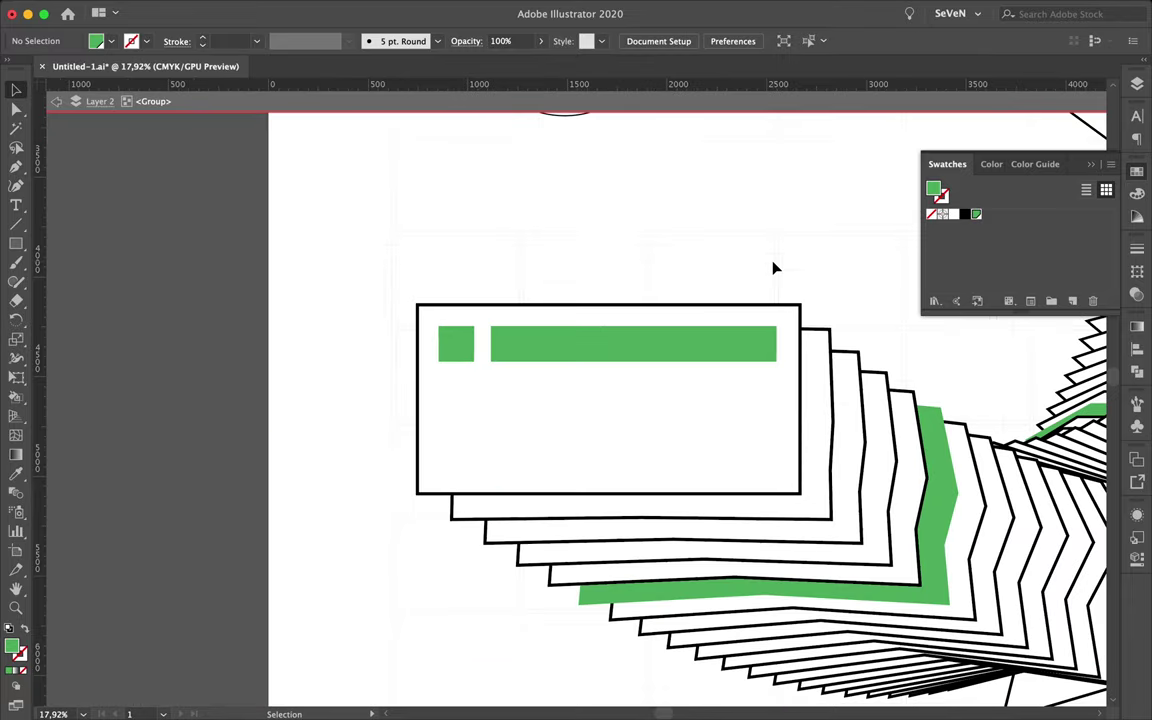
scroll(775, 268, "down", 3)
scroll(776, 268, "down", 3)
scroll(560, 324, "up", 2)
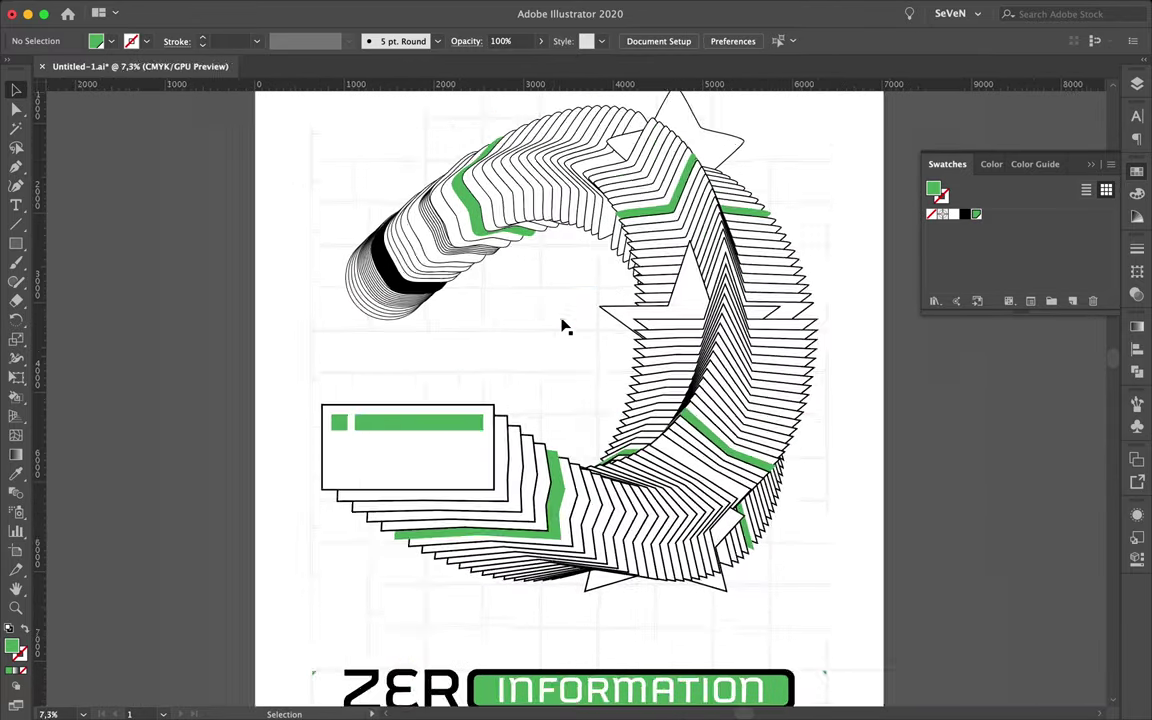
scroll(571, 278, "up", 1)
left_click(571, 278)
left_click_drag(571, 278, 568, 221)
Step: Enlarge the grid cell above the text block so it spans several cells
left_click(573, 239)
scroll(573, 239, "down", 3)
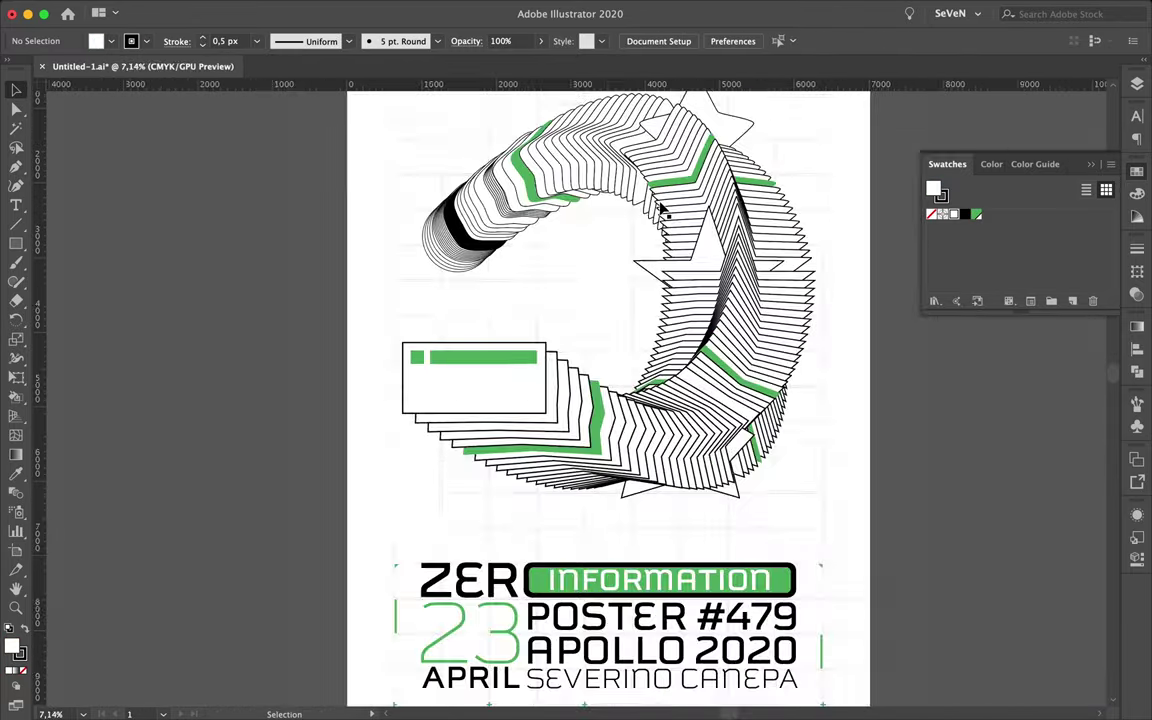
scroll(660, 208, "up", 2)
left_click_drag(689, 342, 810, 512)
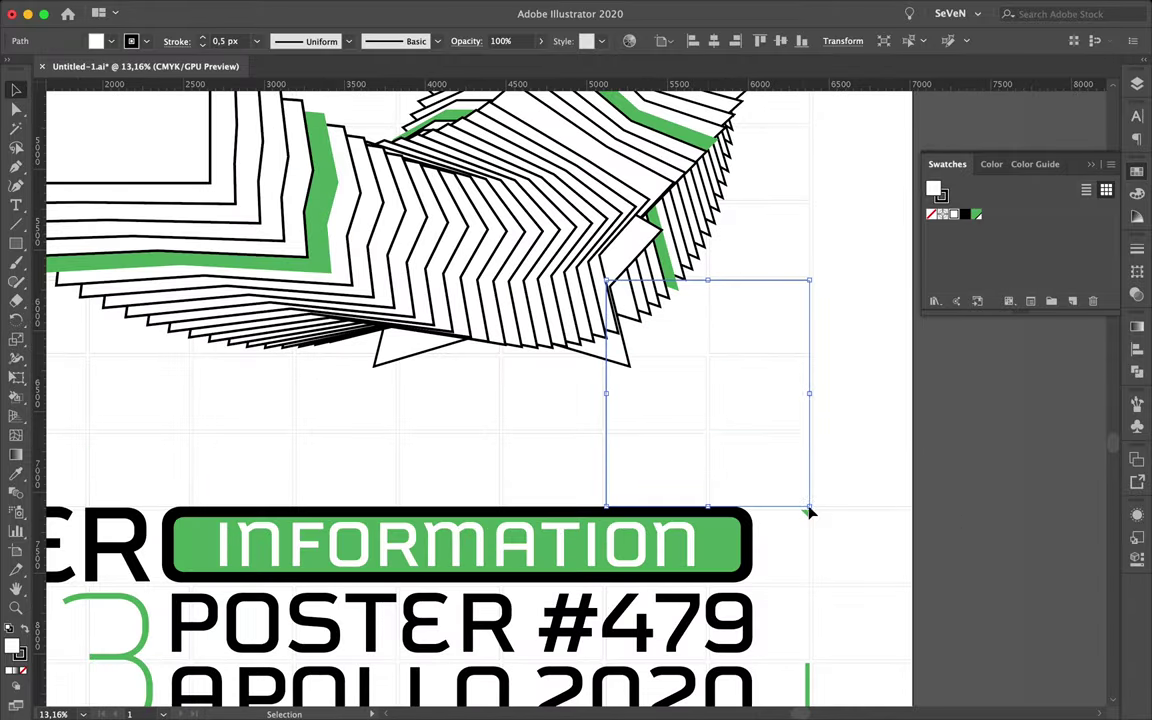
left_click(758, 329)
scroll(758, 329, "down", 2)
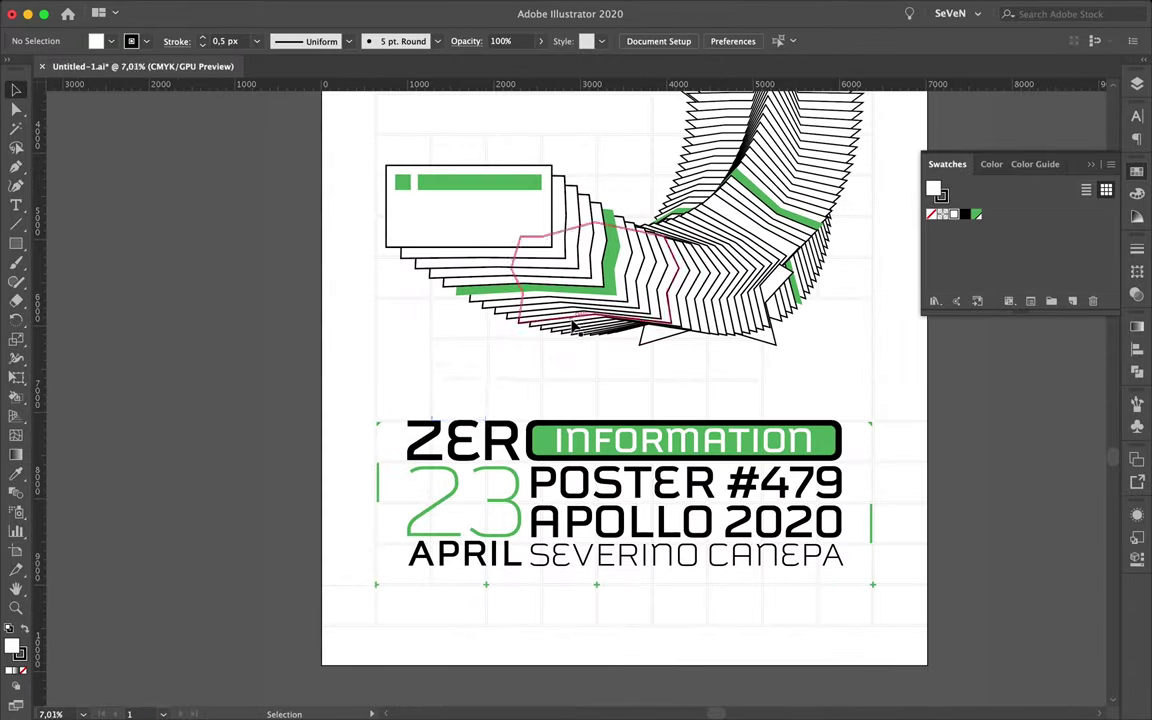
Step: Stretch another small cell rightward and widen the cell above the INFORMATION banner further
left_click(487, 400)
left_click_drag(489, 400, 764, 400)
scroll(764, 404, "up", 5)
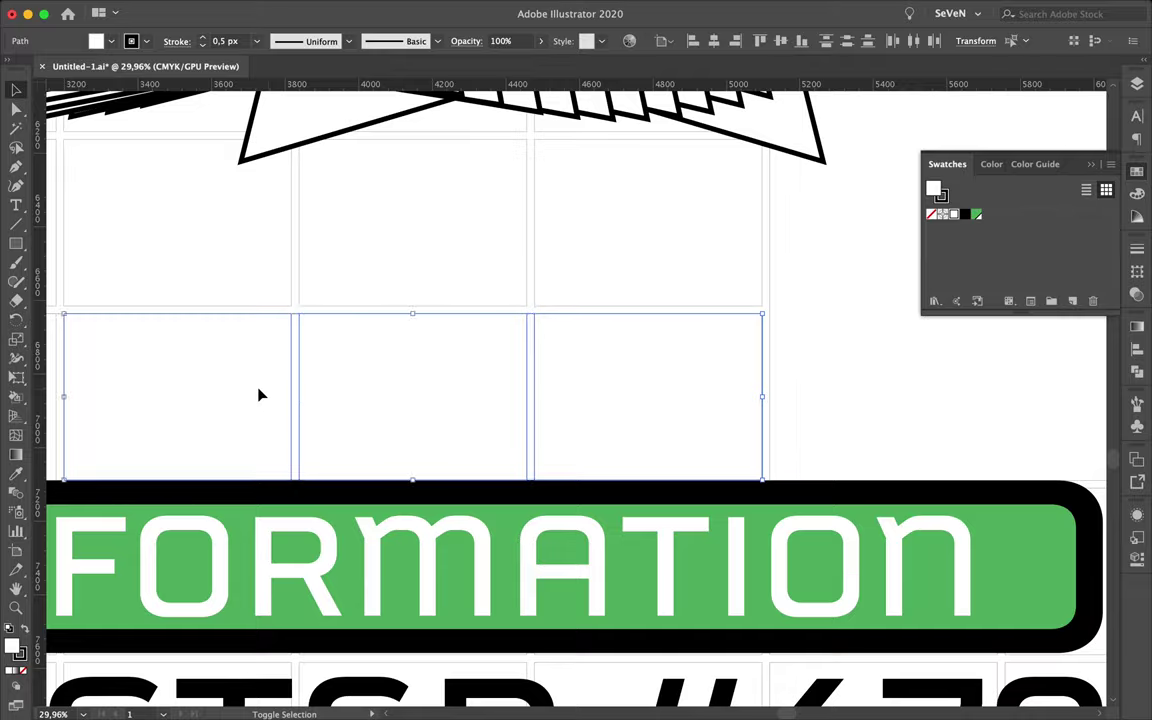
scroll(260, 397, "down", 1)
scroll(509, 398, "down", 2)
scroll(378, 388, "down", 2)
scroll(360, 391, "up", 3)
left_click_drag(367, 387, 520, 386)
scroll(450, 391, "down", 3)
scroll(437, 400, "down", 2)
left_click(748, 7)
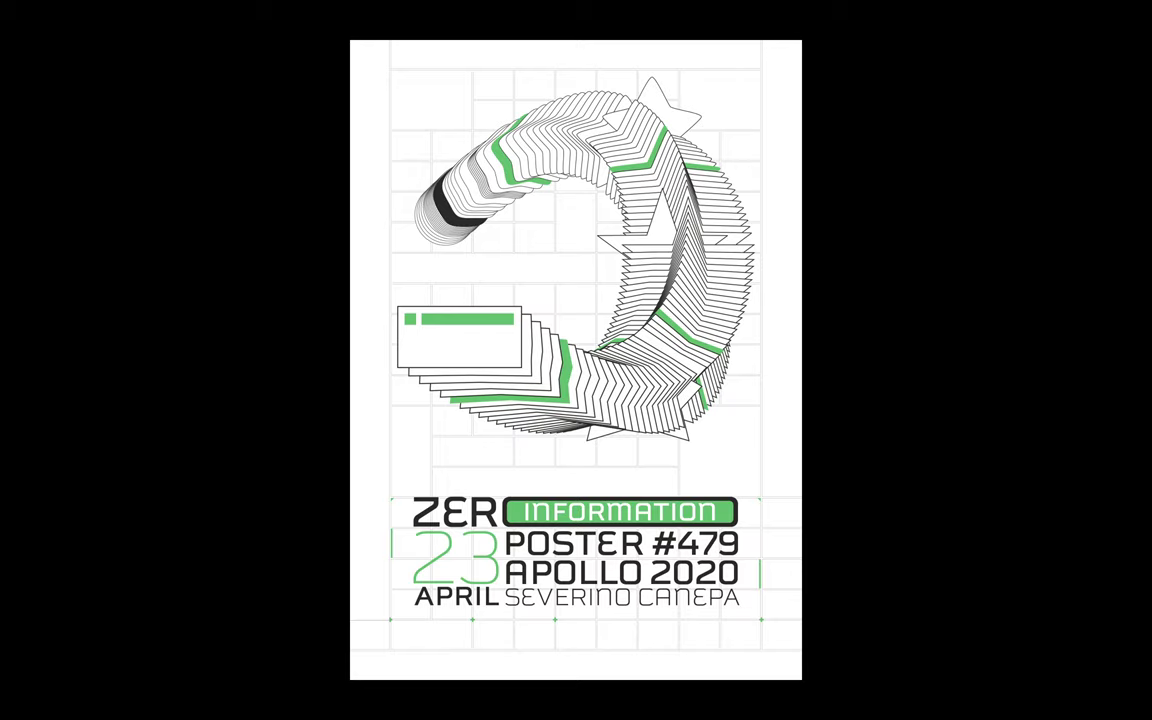